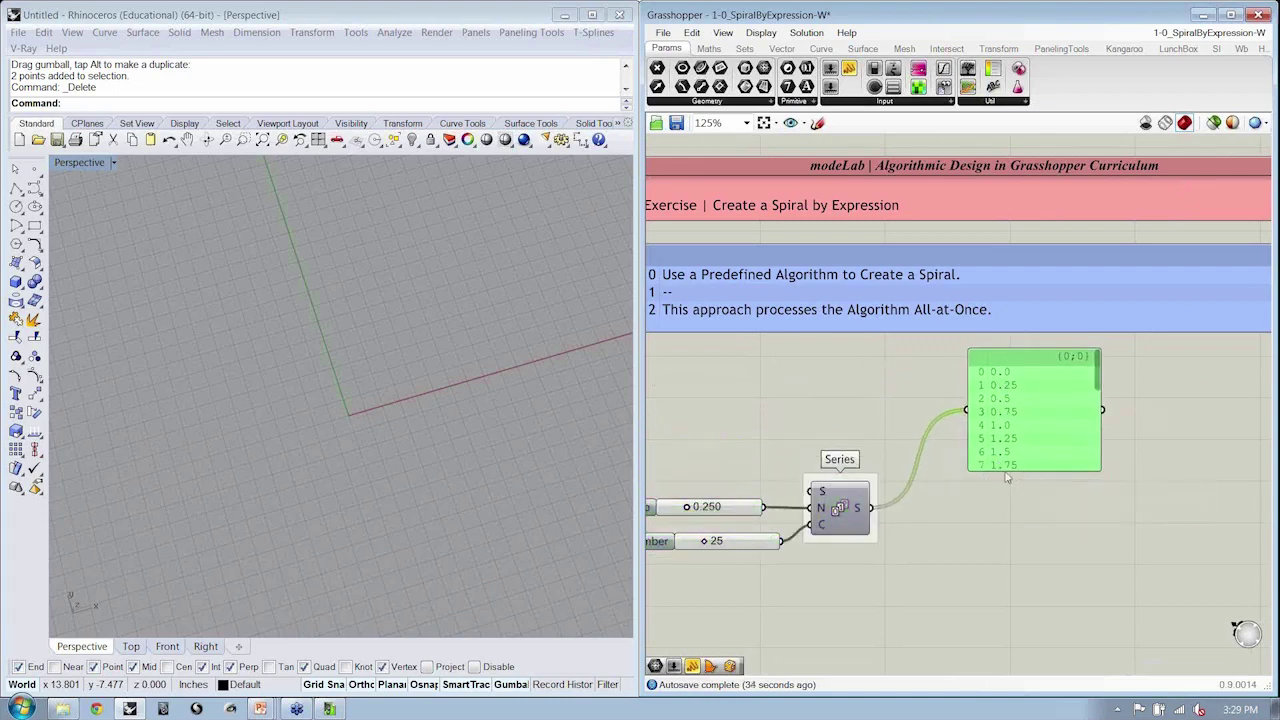
Step: Shorten the panel that shows the Series output
{"action": "left_click_drag", "start_coordinate": [1012, 478], "coordinate": [1012, 442]}
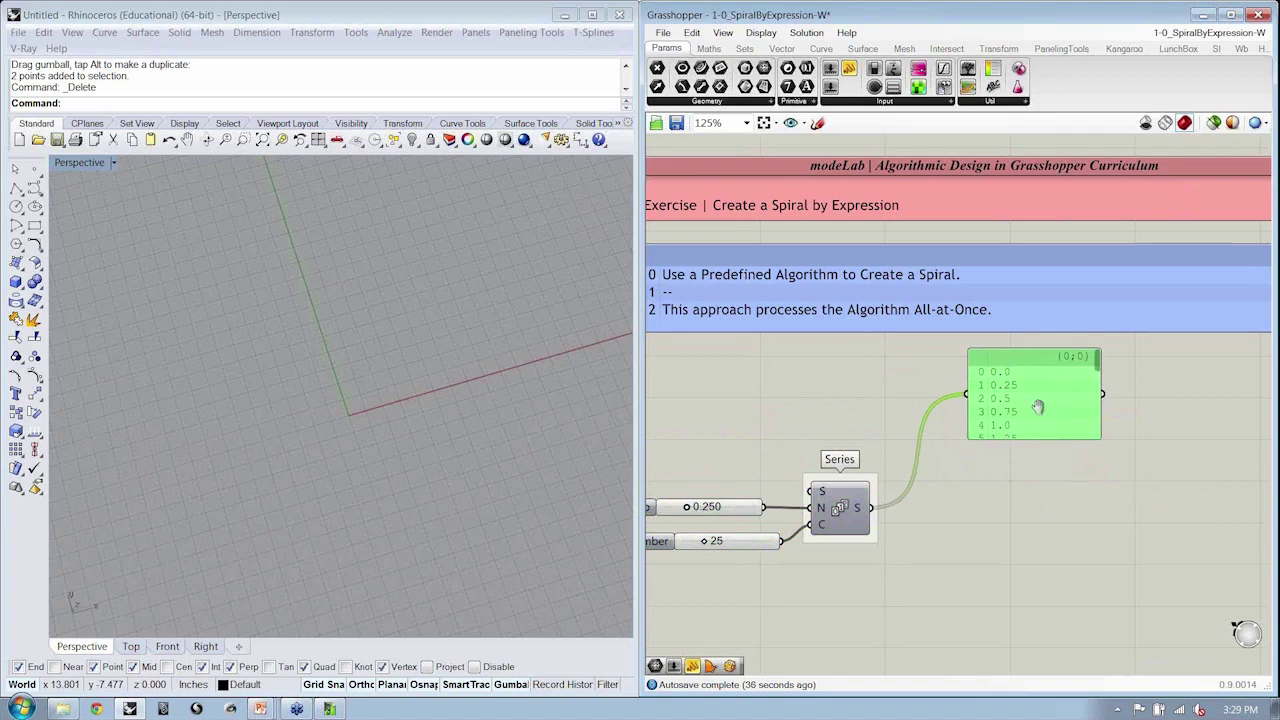
{"action": "scroll", "coordinate": [975, 473], "scroll_direction": "up", "scroll_amount": 1}
{"action": "right_click_drag", "start_coordinate": [940, 431], "coordinate": [879, 471]}
Step: Add a new panel beside the series output panel and name it Spiral
{"action": "left_click_drag", "start_coordinate": [849, 68], "coordinate": [1116, 388]}
{"action": "right_click", "coordinate": [1111, 362]}
{"action": "type", "text": "SPria"}
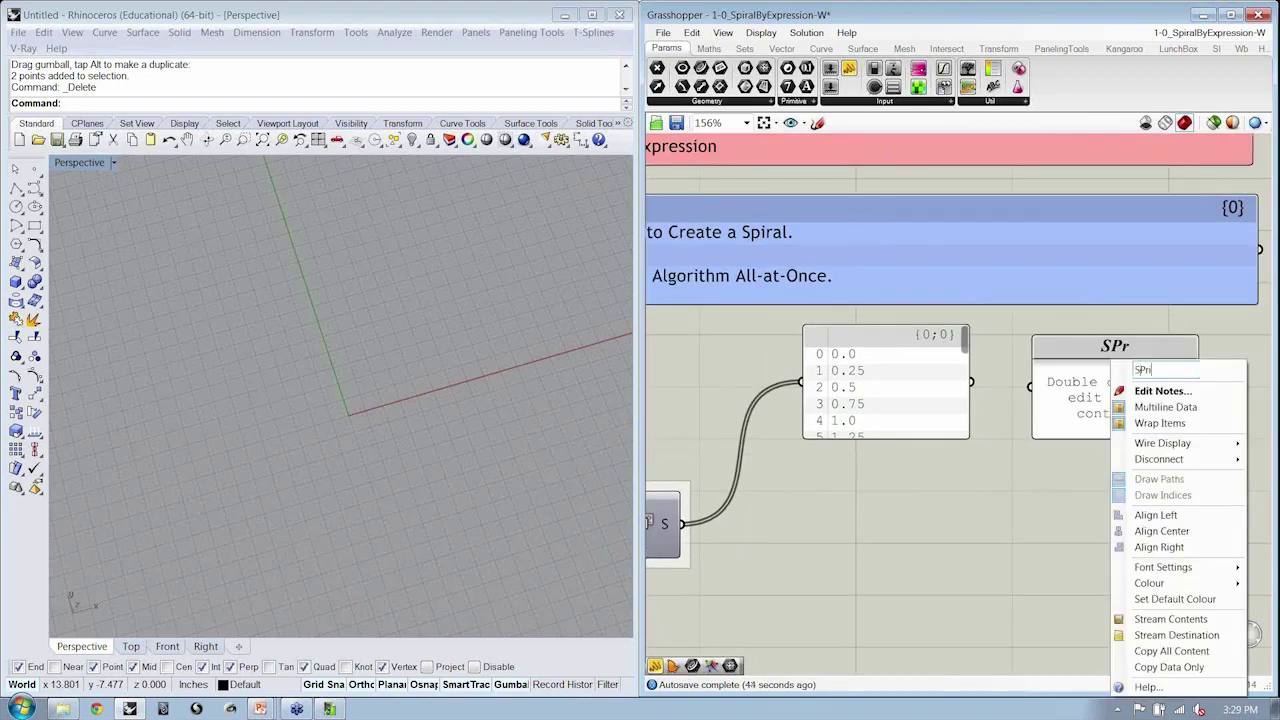
{"action": "key", "text": "BackSpace"}
{"action": "key", "text": "BackSpace"}
{"action": "key", "text": "BackSpace"}
{"action": "key", "text": "BackSpace"}
{"action": "type", "text": "pri"}
{"action": "key", "text": "BackSpace"}
{"action": "type", "text": "ial"}
{"action": "key", "text": "Return"}
Step: Write the equations x = cos(t)*t and y = sin(t)*t on separate lines in the Spiral panel
{"action": "left_click", "coordinate": [1127, 395]}
{"action": "double_click", "coordinate": [1127, 395]}
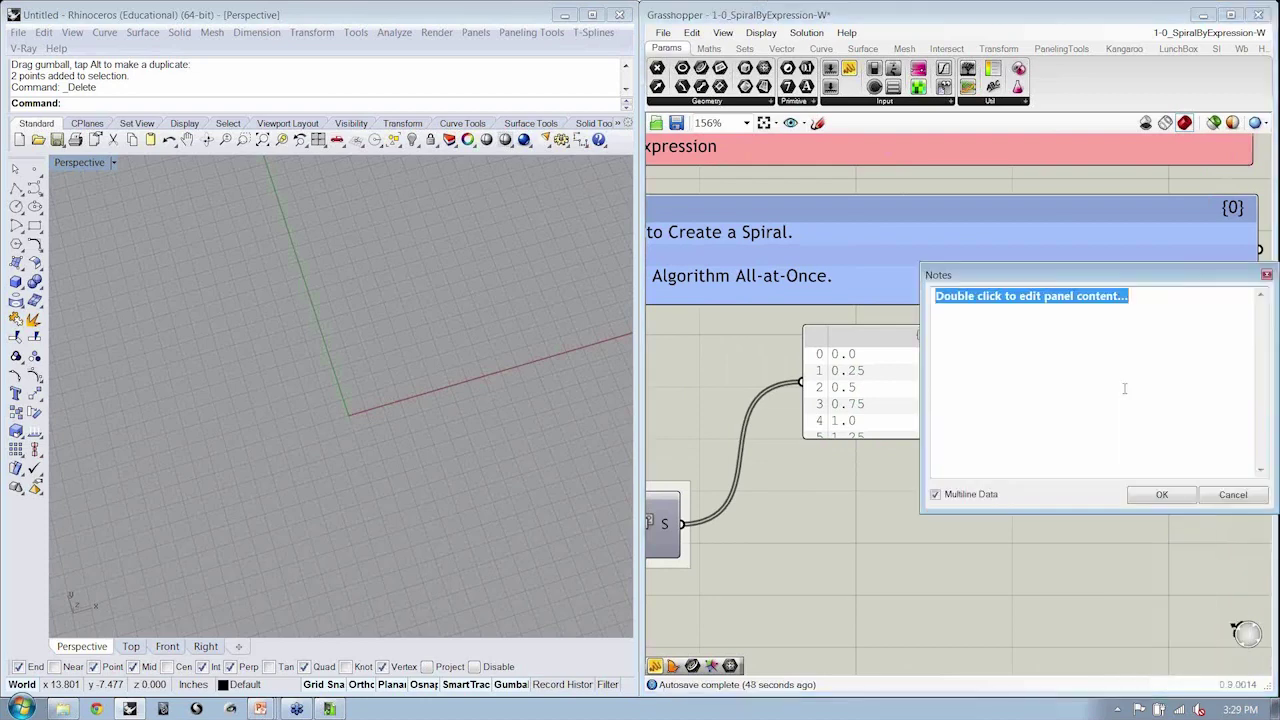
{"action": "type", "text": "x = cos(t)*"}
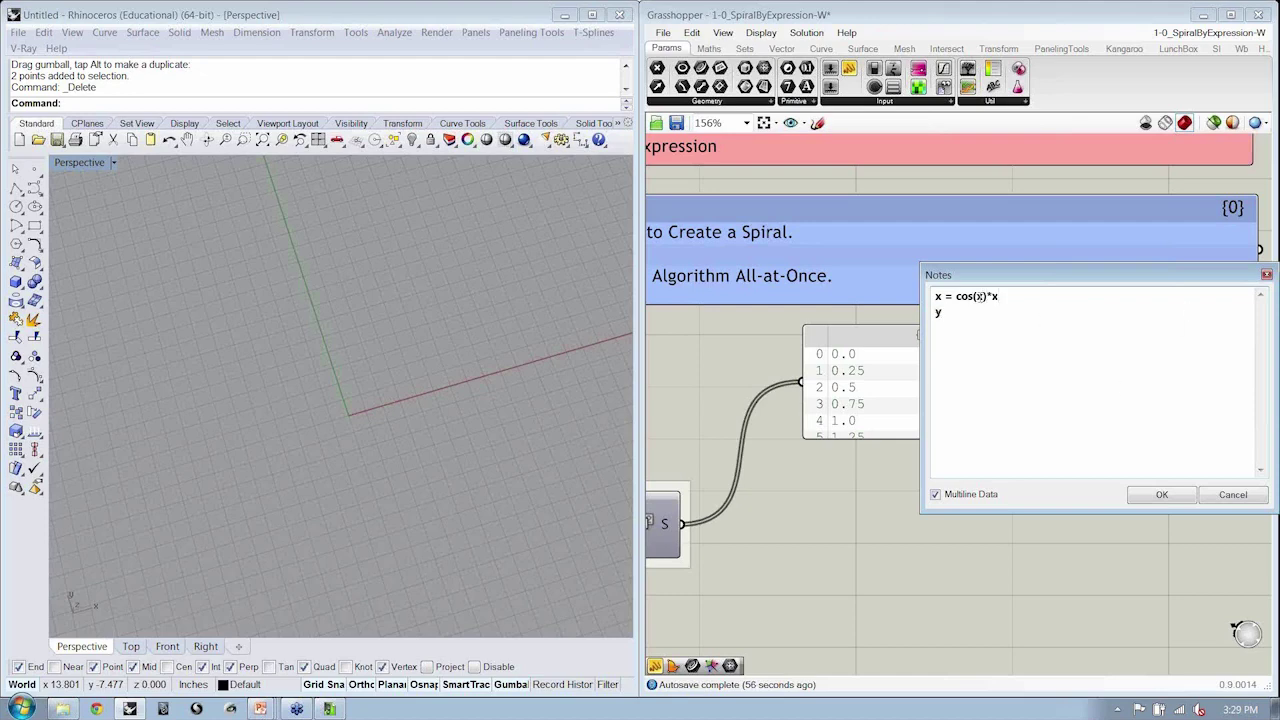
{"action": "type", "text": "t"}
{"action": "left_click", "coordinate": [1158, 494]}
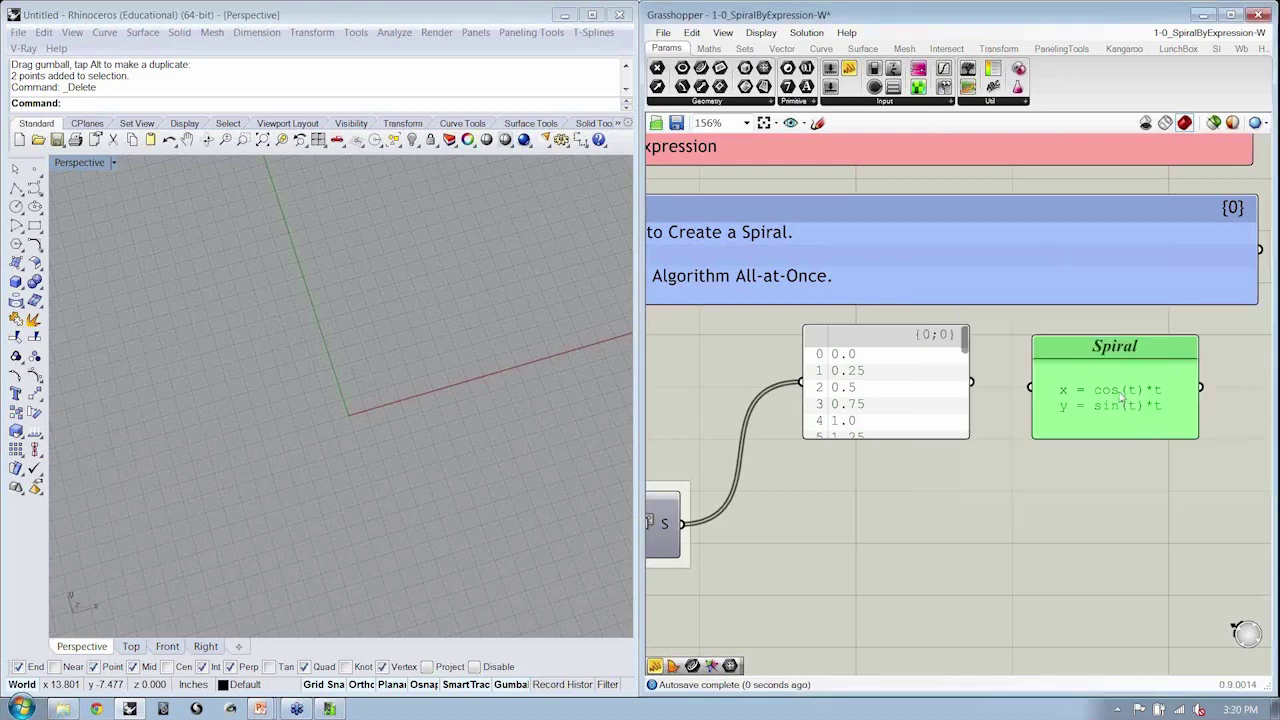
Step: Change the Spiral panel's text to a larger sans-serif font and move the panel below the Series component
{"action": "right_click", "coordinate": [1068, 400]}
{"action": "mouse_move", "coordinate": [1128, 569]}
{"action": "left_click", "coordinate": [1014, 634]}
{"action": "right_click_drag", "start_coordinate": [1020, 548], "coordinate": [1049, 434]}
{"action": "left_click", "coordinate": [1063, 397]}
{"action": "left_click_drag", "start_coordinate": [1100, 308], "coordinate": [770, 570]}
{"action": "left_click", "coordinate": [937, 463]}
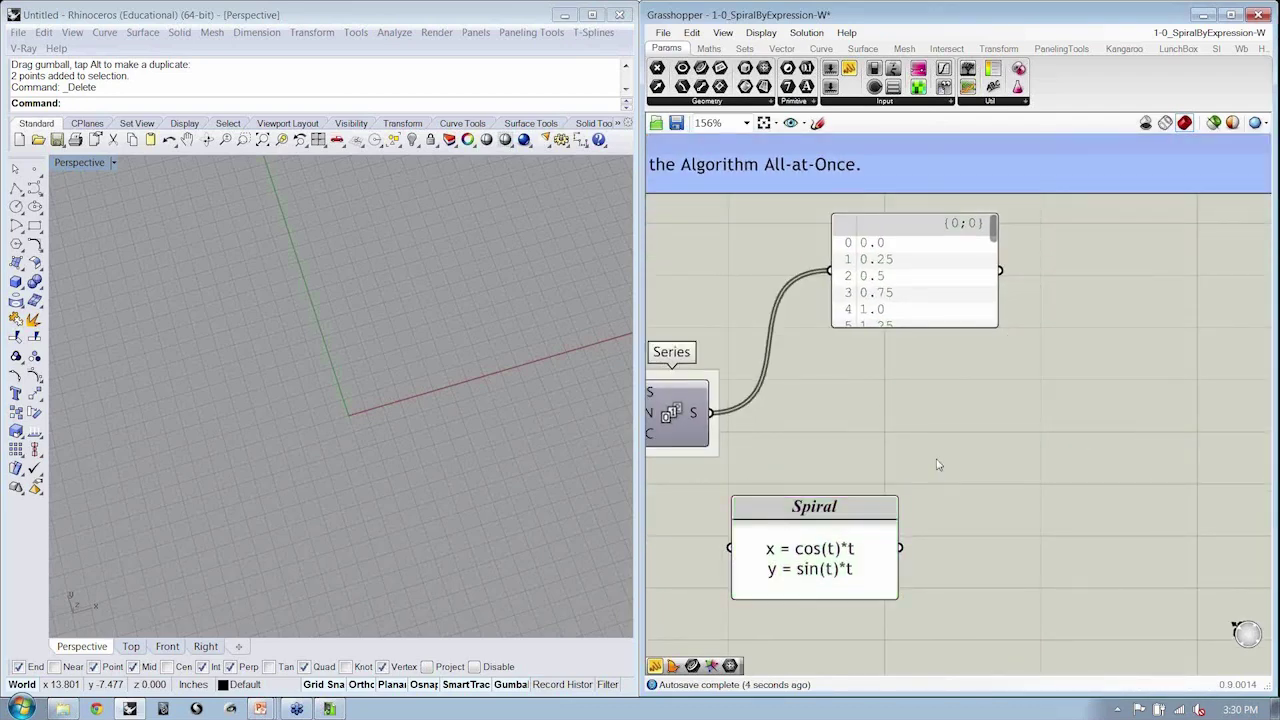
Step: Shorten the series output panel further and place an Expression component just below it
{"action": "mouse_move", "coordinate": [952, 466]}
{"action": "right_mouse_down"}
{"action": "mouse_move", "coordinate": [982, 464]}
{"action": "mouse_move", "coordinate": [940, 459]}
{"action": "right_mouse_up"}
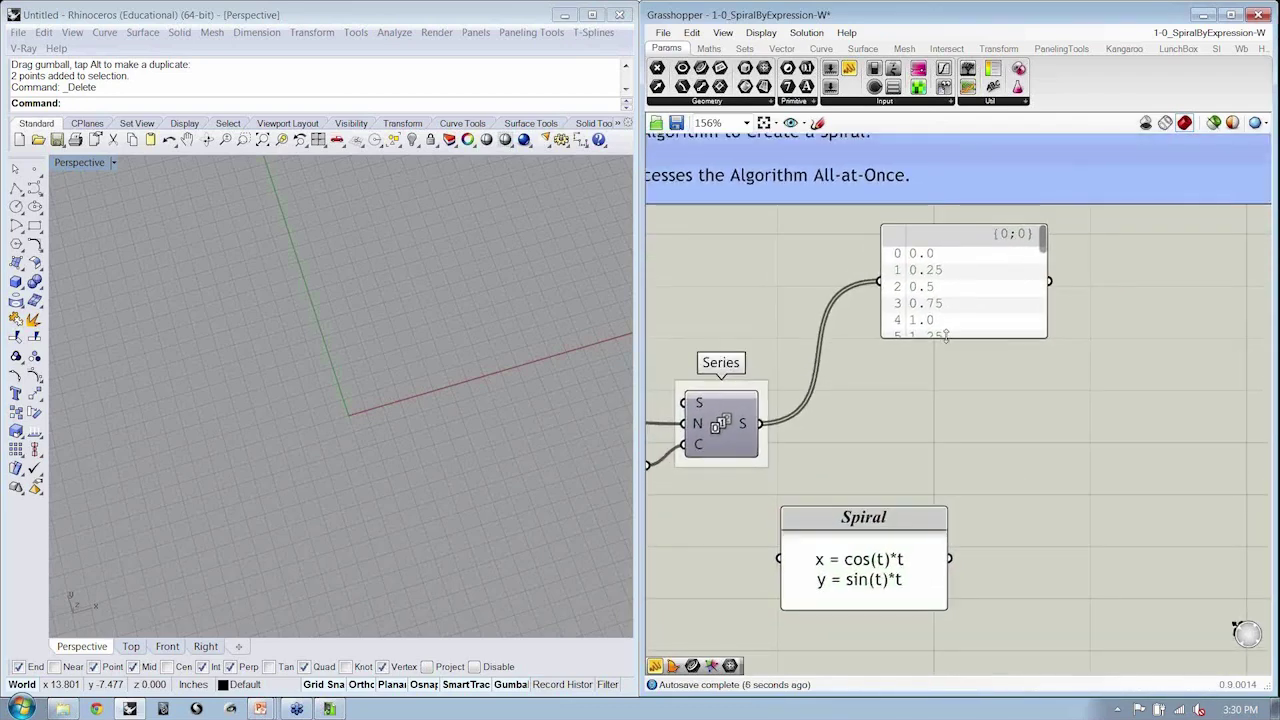
{"action": "left_click_drag", "start_coordinate": [942, 338], "coordinate": [942, 307]}
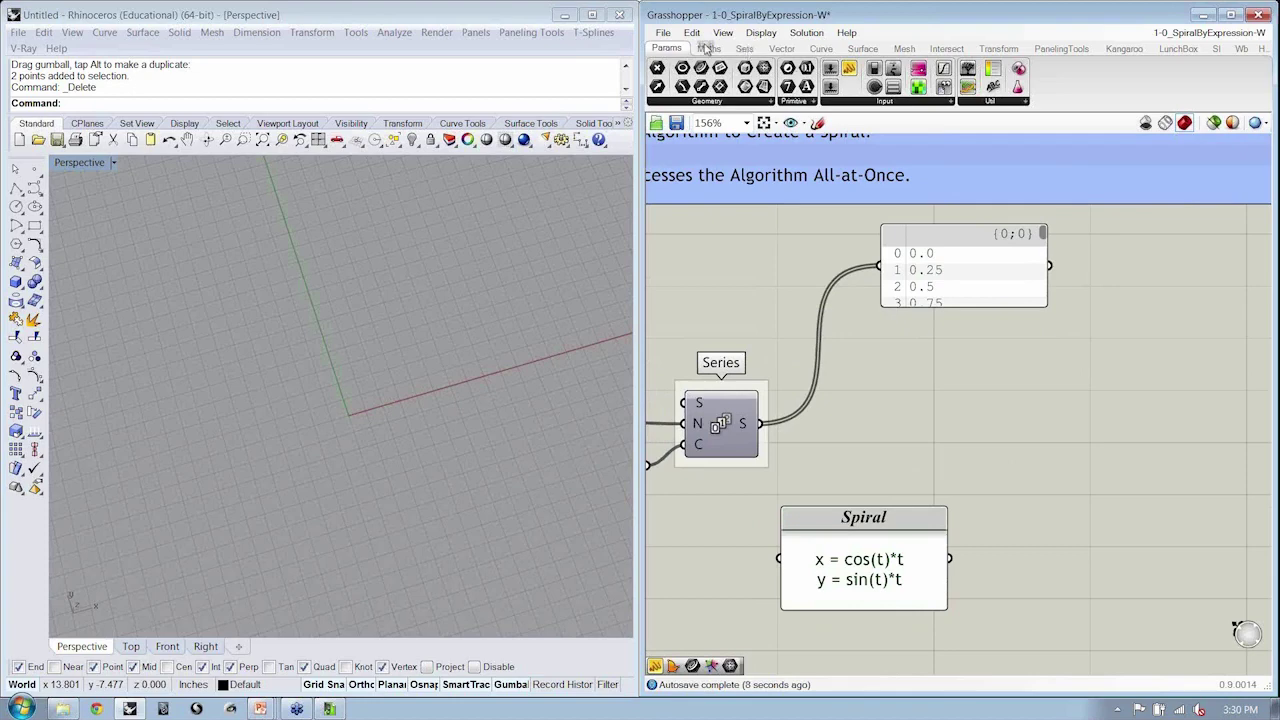
{"action": "left_click", "coordinate": [706, 48]}
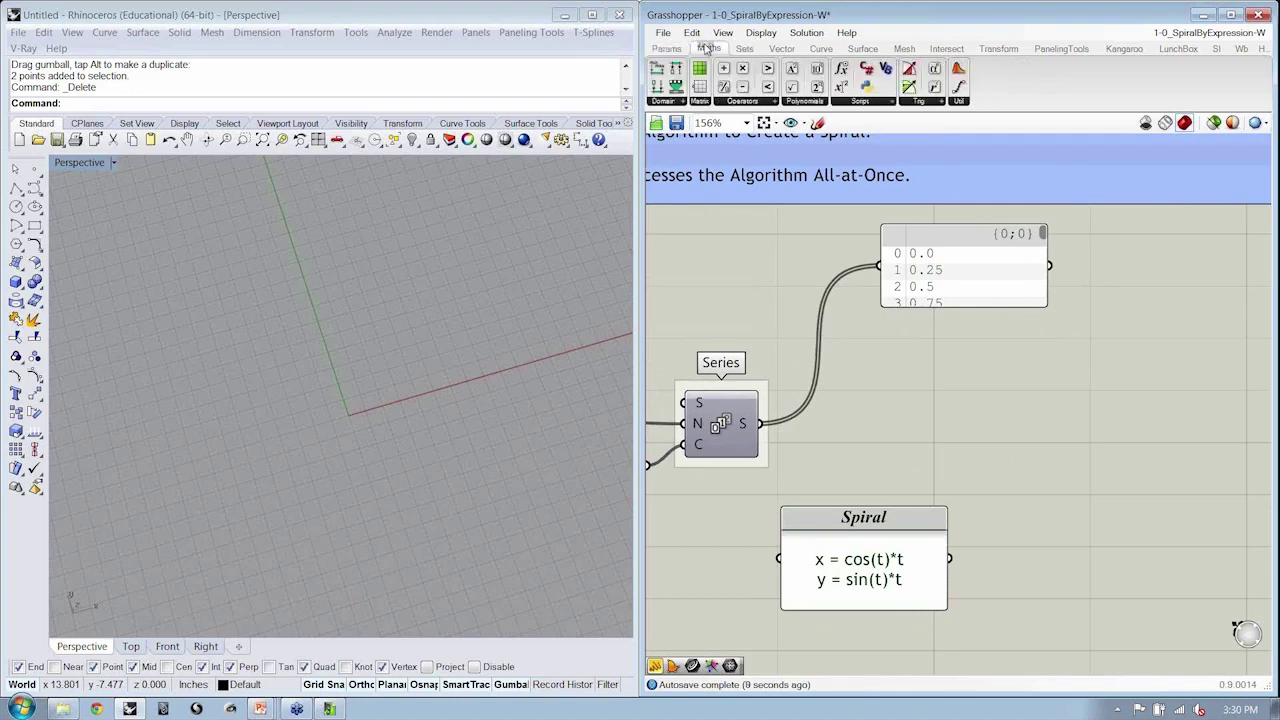
{"action": "left_click", "coordinate": [878, 104]}
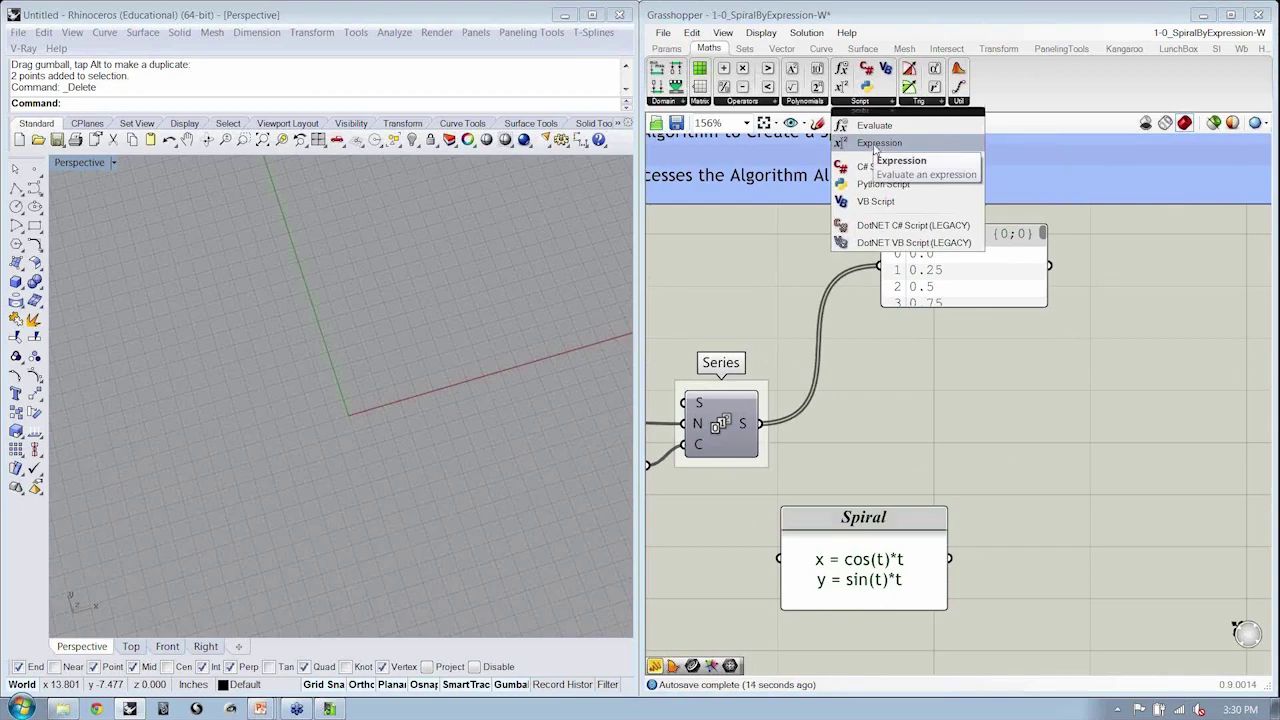
{"action": "left_click", "coordinate": [876, 150]}
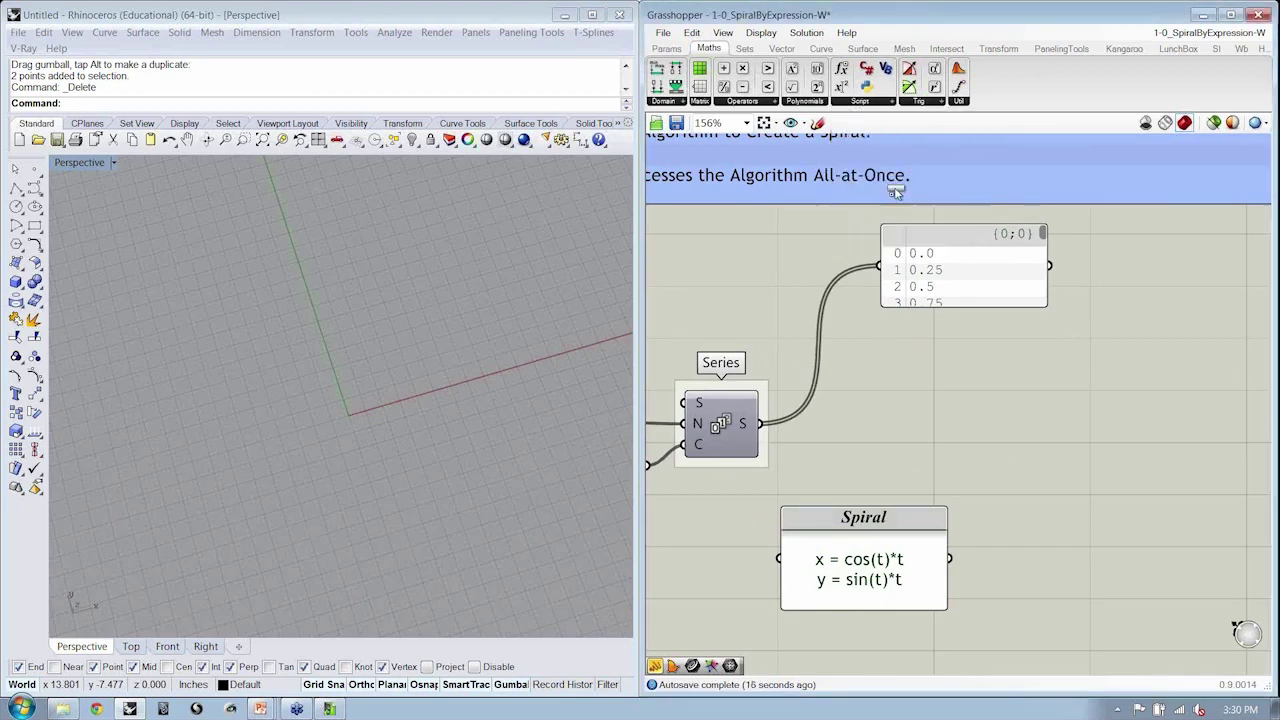
{"action": "left_click", "coordinate": [925, 360]}
{"action": "left_click_drag", "start_coordinate": [887, 358], "coordinate": [990, 351]}
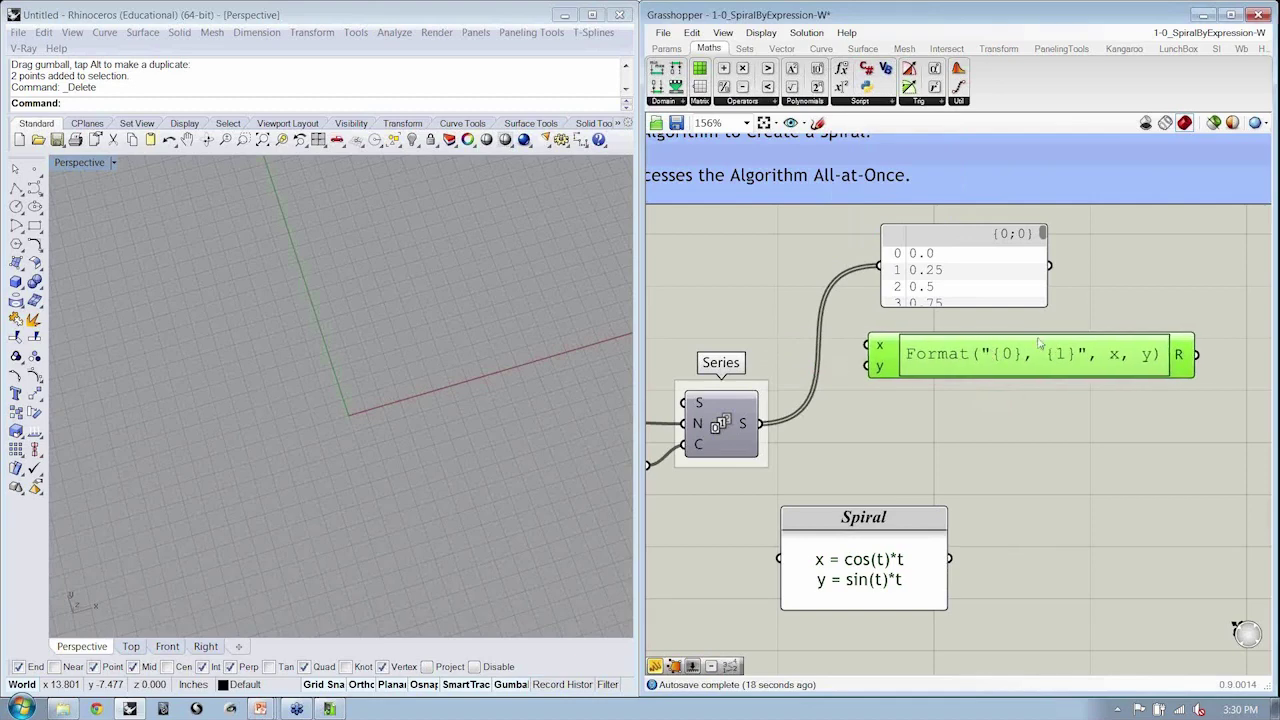
{"action": "right_click_drag", "start_coordinate": [1036, 349], "coordinate": [898, 352]}
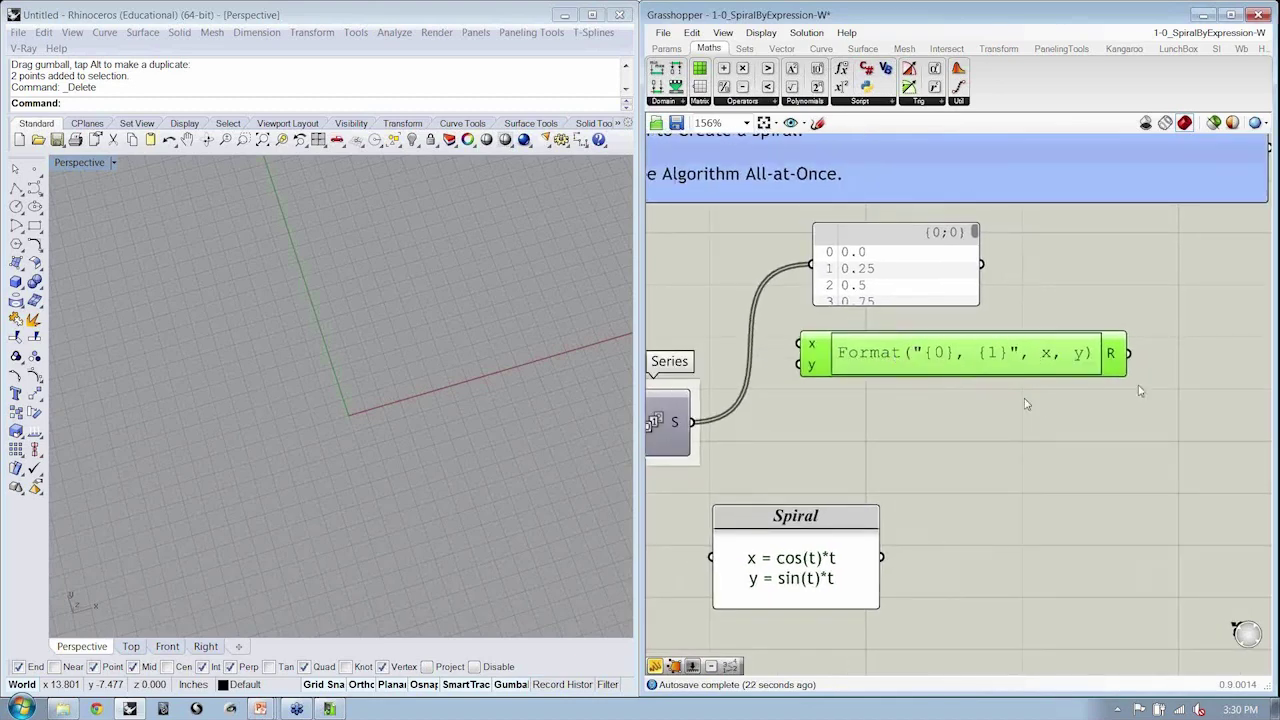
Step: Remove the y input from the Expression component and rename its x input to t
{"action": "scroll", "coordinate": [845, 445], "scroll_direction": "up", "scroll_amount": 3}
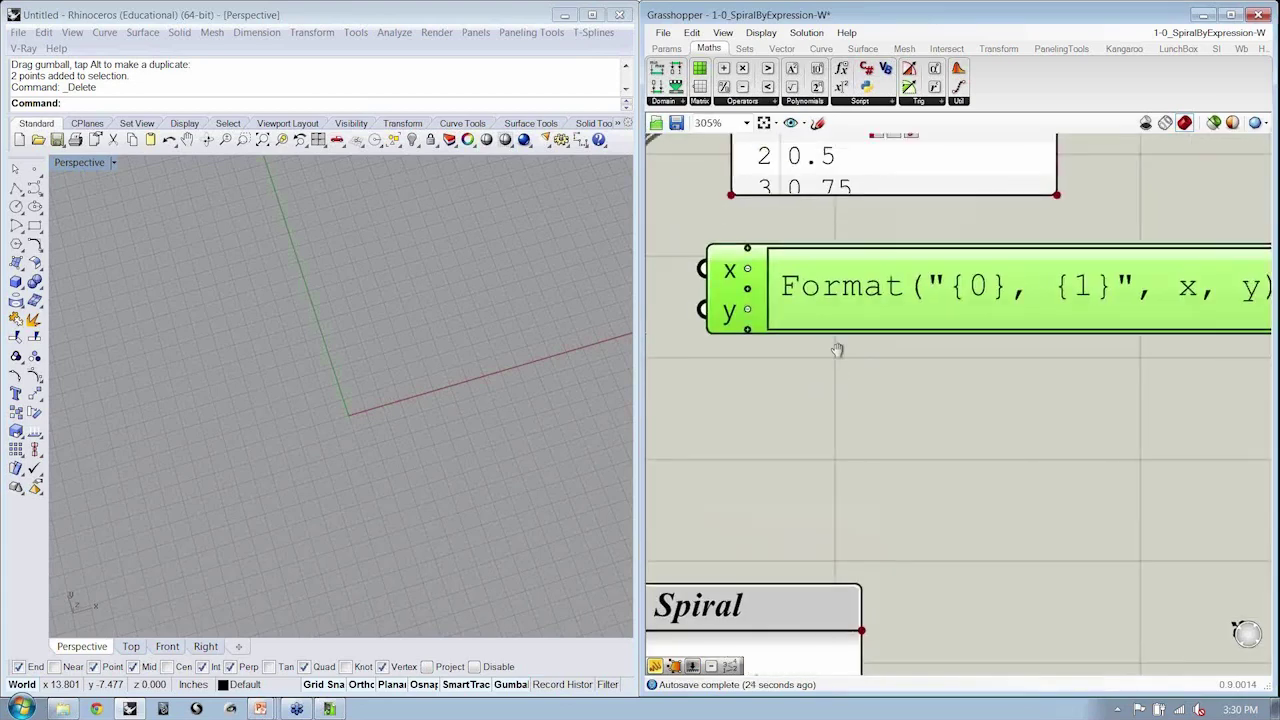
{"action": "scroll", "coordinate": [772, 292], "scroll_direction": "up", "scroll_amount": 2}
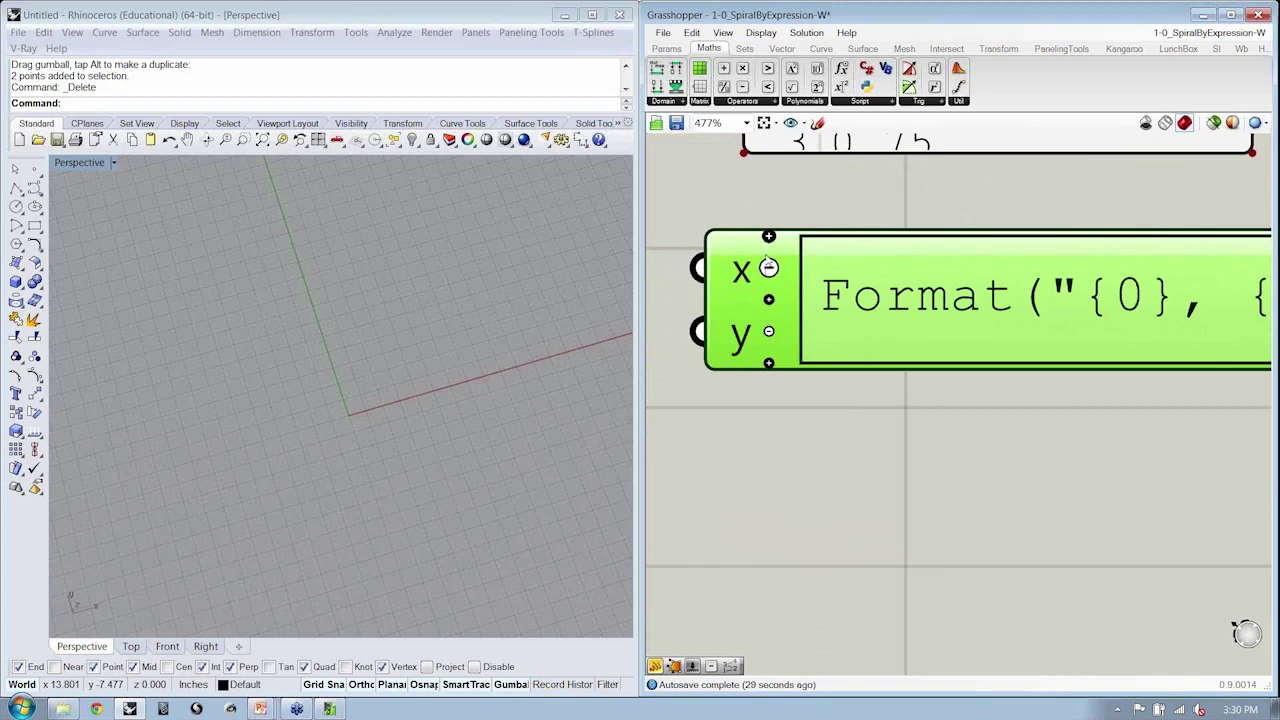
{"action": "scroll", "coordinate": [845, 340], "scroll_direction": "up", "scroll_amount": 2}
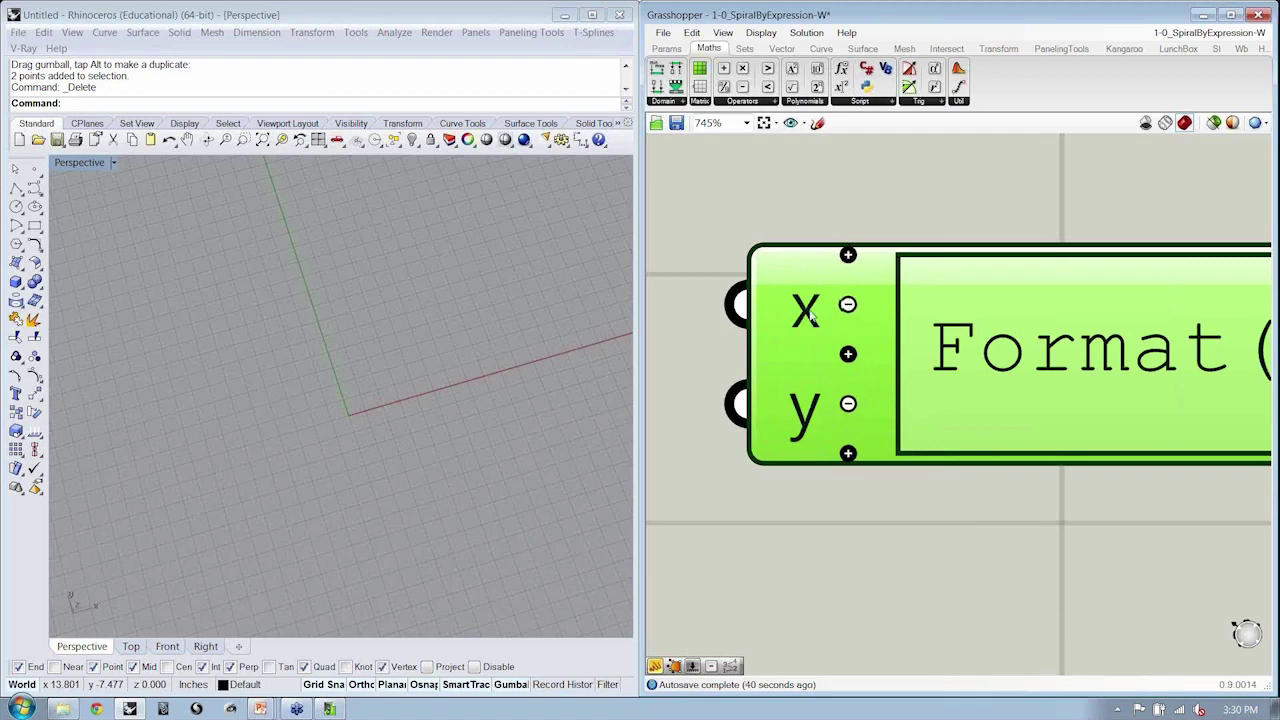
{"action": "left_click", "coordinate": [848, 403]}
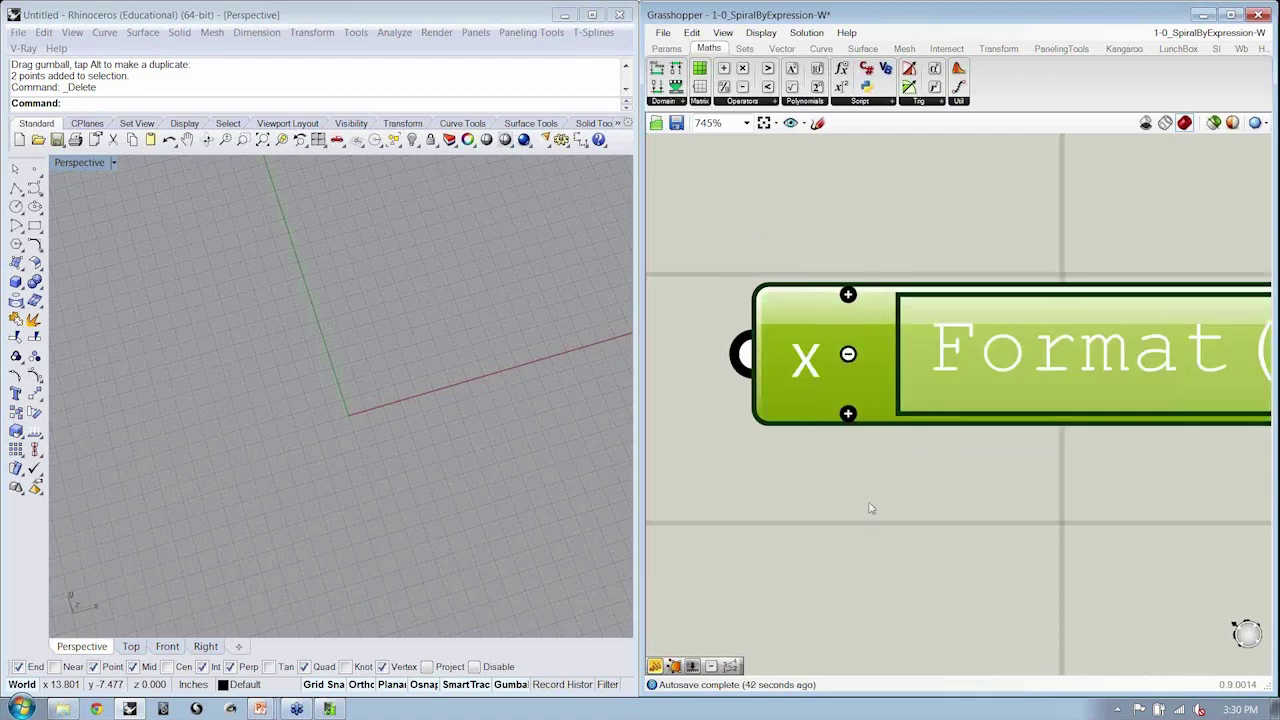
{"action": "right_click", "coordinate": [806, 358]}
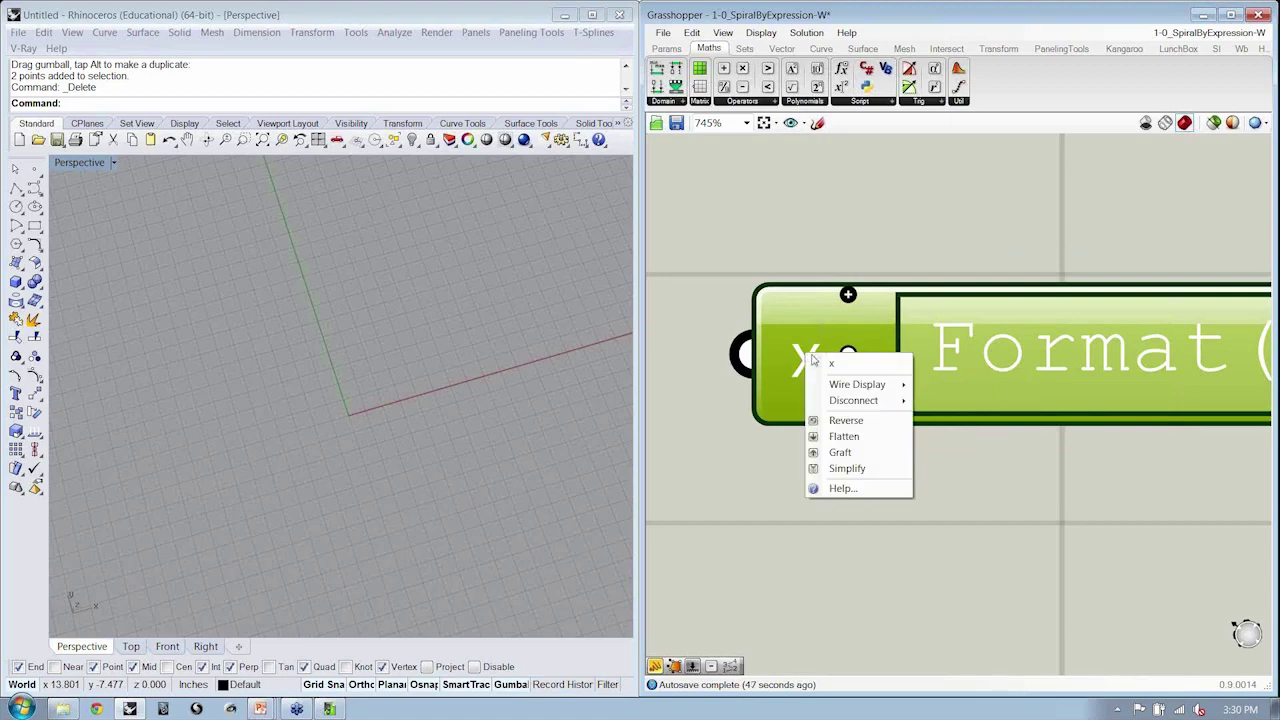
{"action": "left_click", "coordinate": [813, 362]}
{"action": "type", "text": "t"}
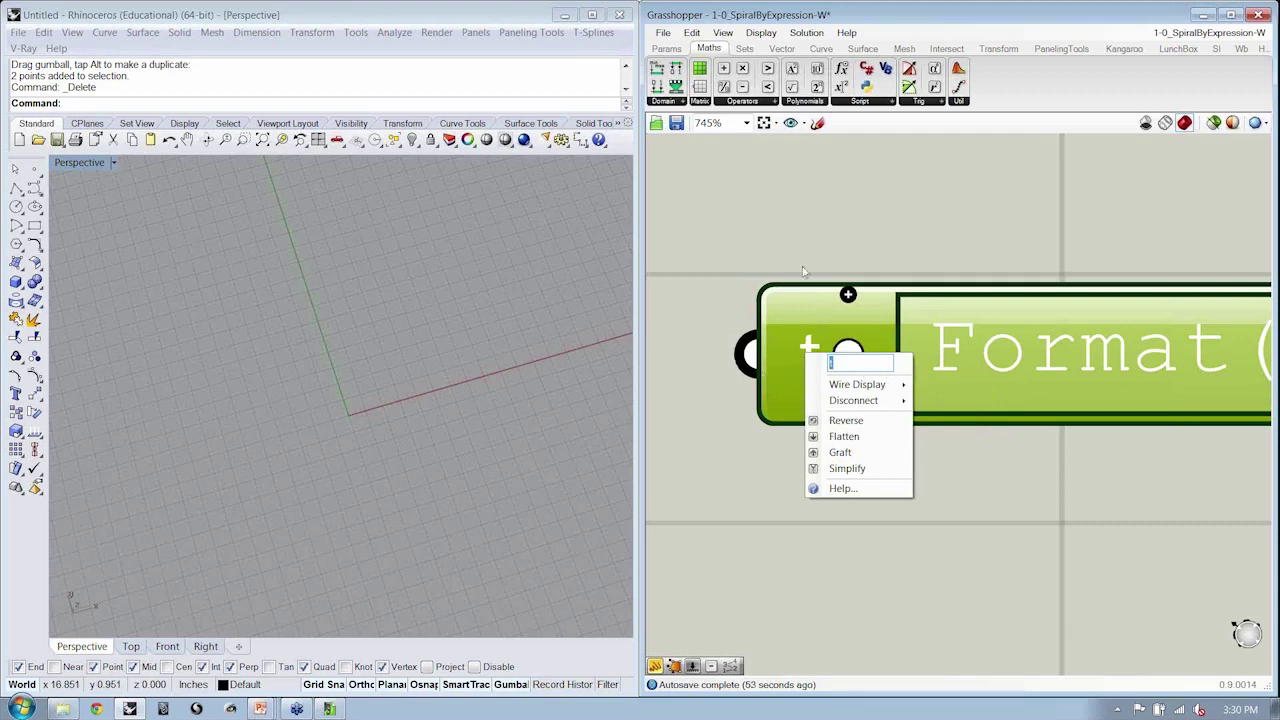
{"action": "left_click", "coordinate": [799, 229]}
Step: Replace the Expression component's default formula with cos(t)*t
{"action": "scroll", "coordinate": [799, 360], "scroll_direction": "down", "scroll_amount": 4}
{"action": "right_click_drag", "start_coordinate": [799, 360], "coordinate": [884, 236]}
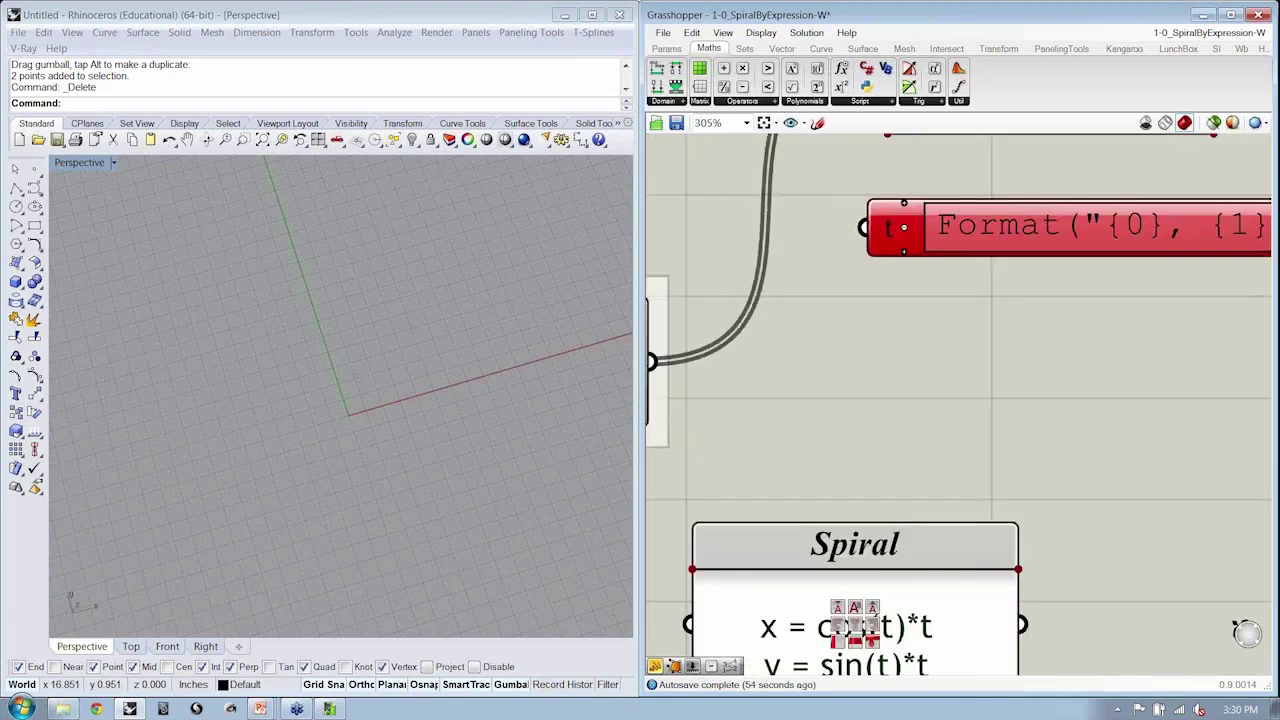
{"action": "right_click_drag", "start_coordinate": [871, 520], "coordinate": [882, 426]}
{"action": "scroll", "coordinate": [986, 365], "scroll_direction": "down", "scroll_amount": 1}
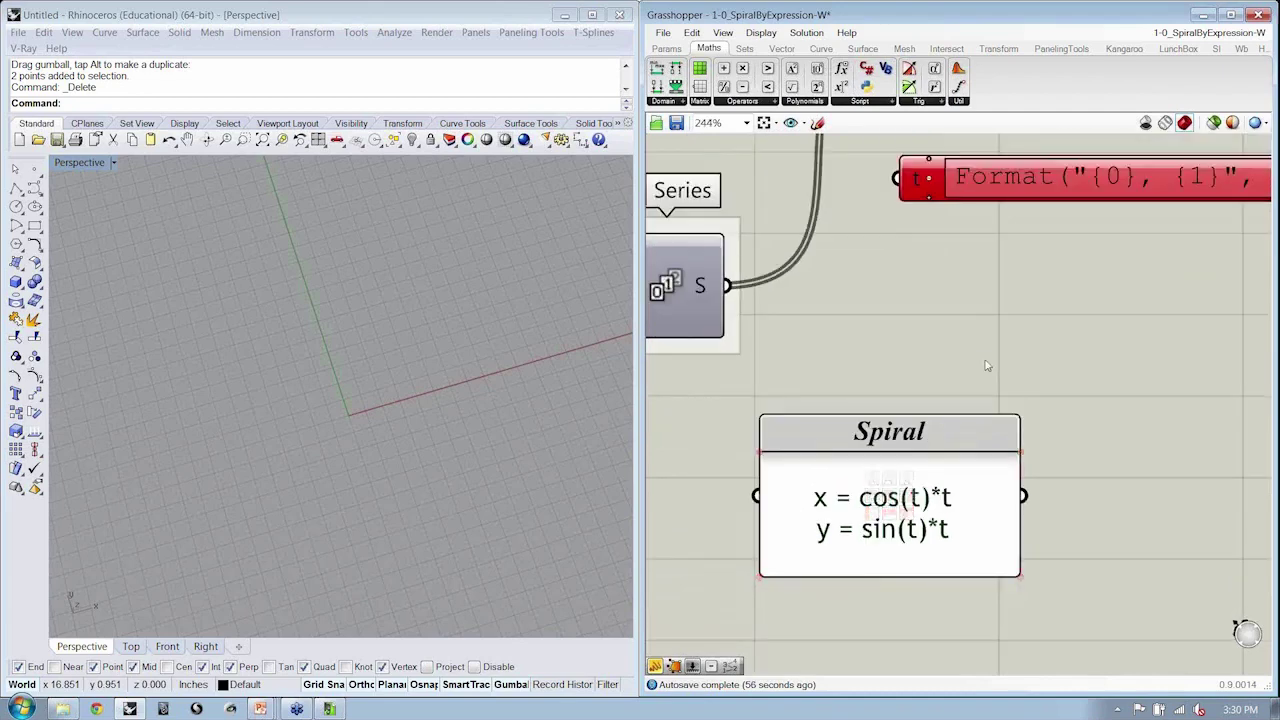
{"action": "right_click_drag", "start_coordinate": [890, 509], "coordinate": [862, 529]}
{"action": "right_click_drag", "start_coordinate": [1045, 292], "coordinate": [940, 403]}
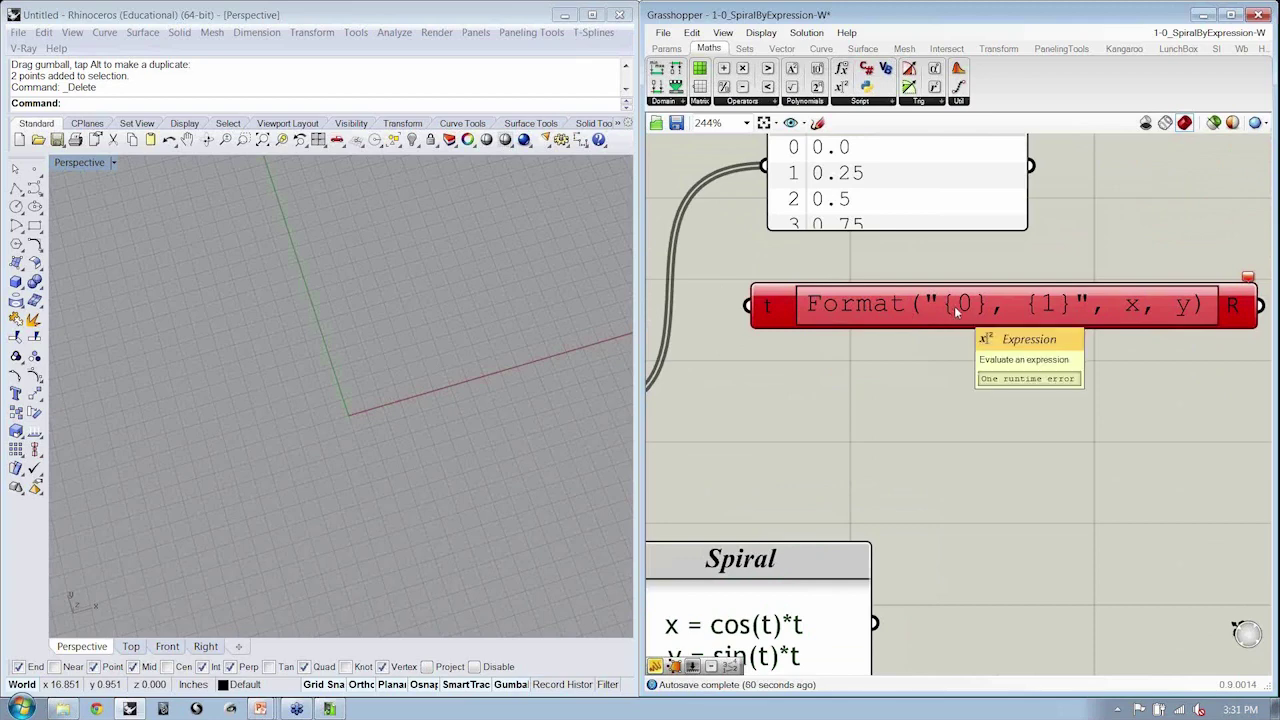
{"action": "double_click", "coordinate": [953, 318]}
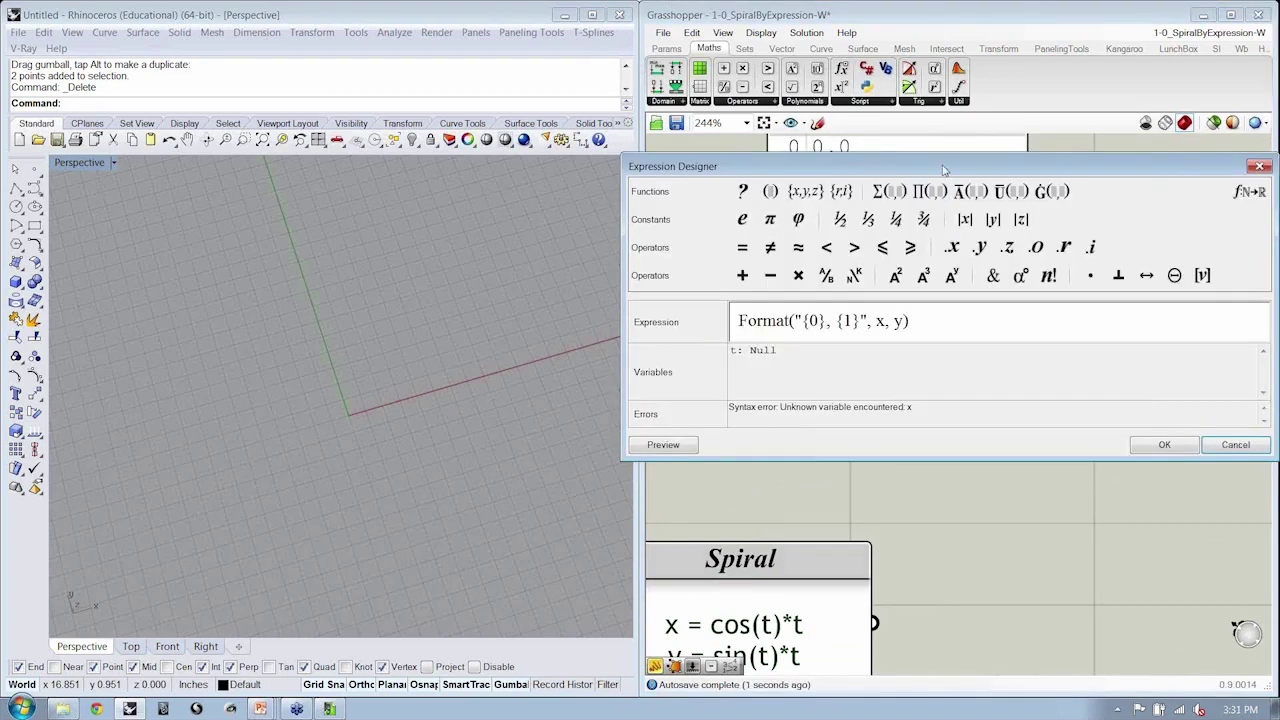
{"action": "left_click_drag", "start_coordinate": [945, 168], "coordinate": [373, 76]}
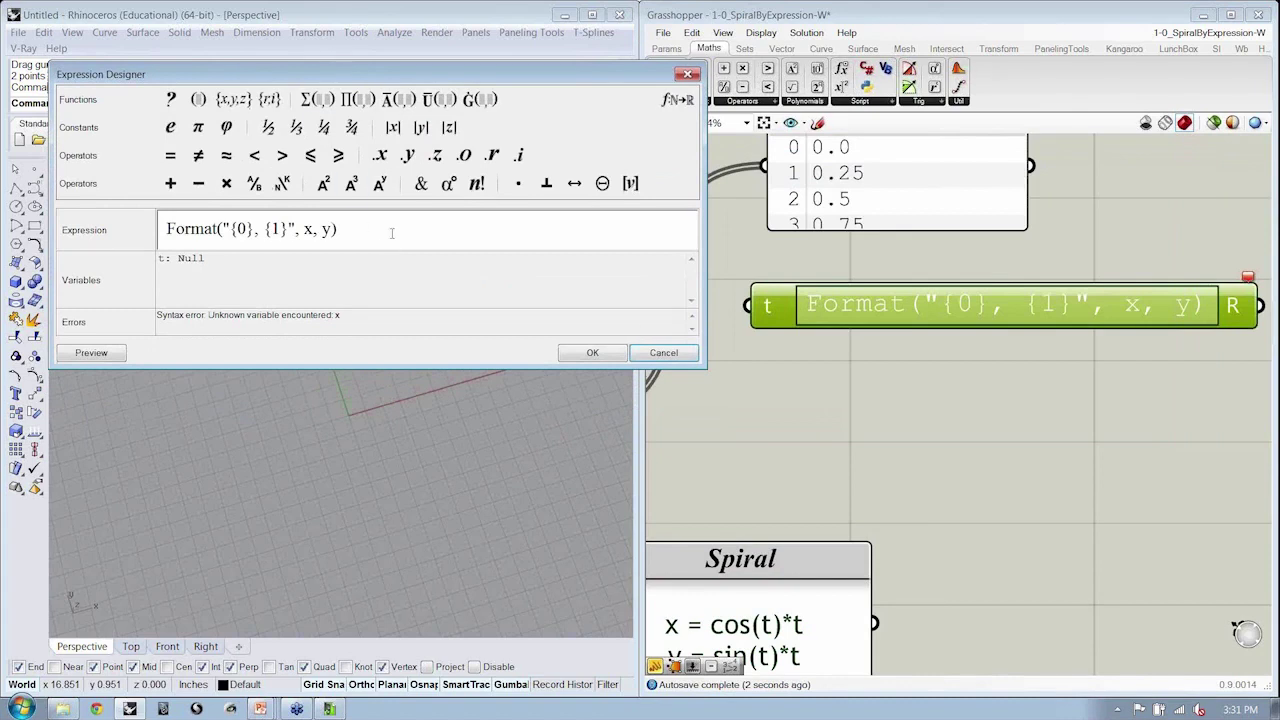
{"action": "left_click_drag", "start_coordinate": [392, 233], "coordinate": [71, 237]}
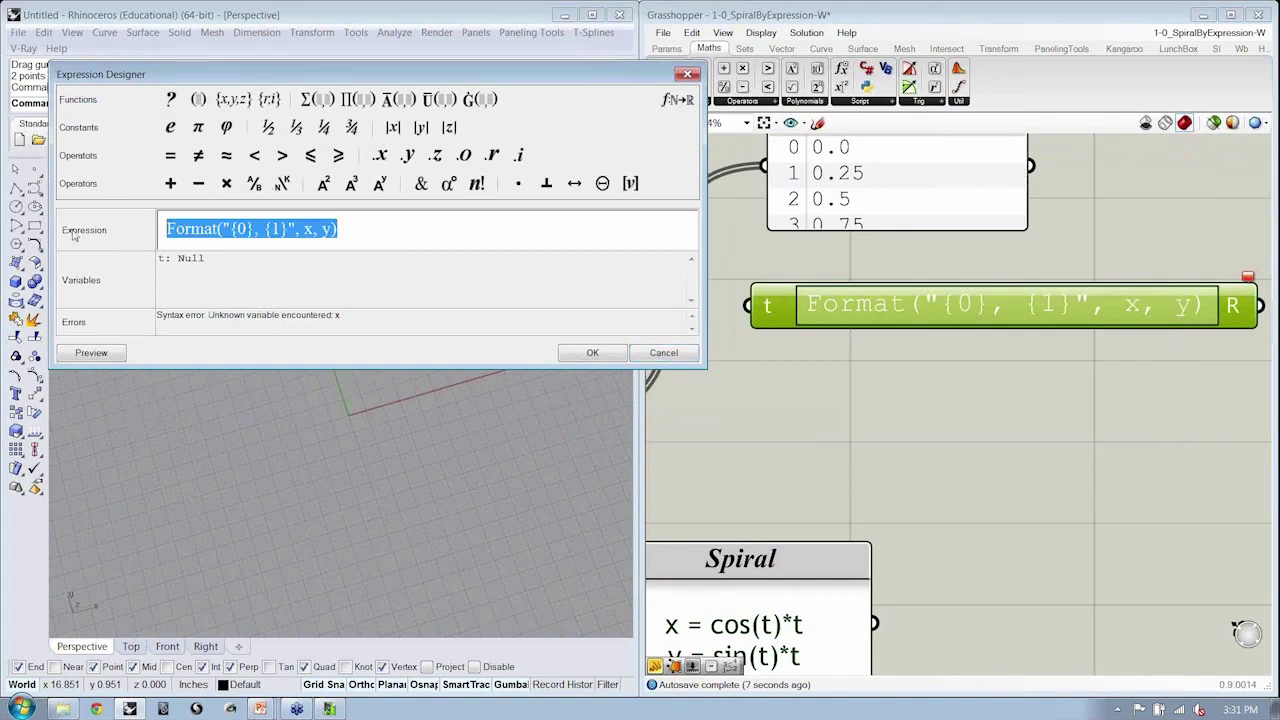
{"action": "type", "text": "cos(t"}
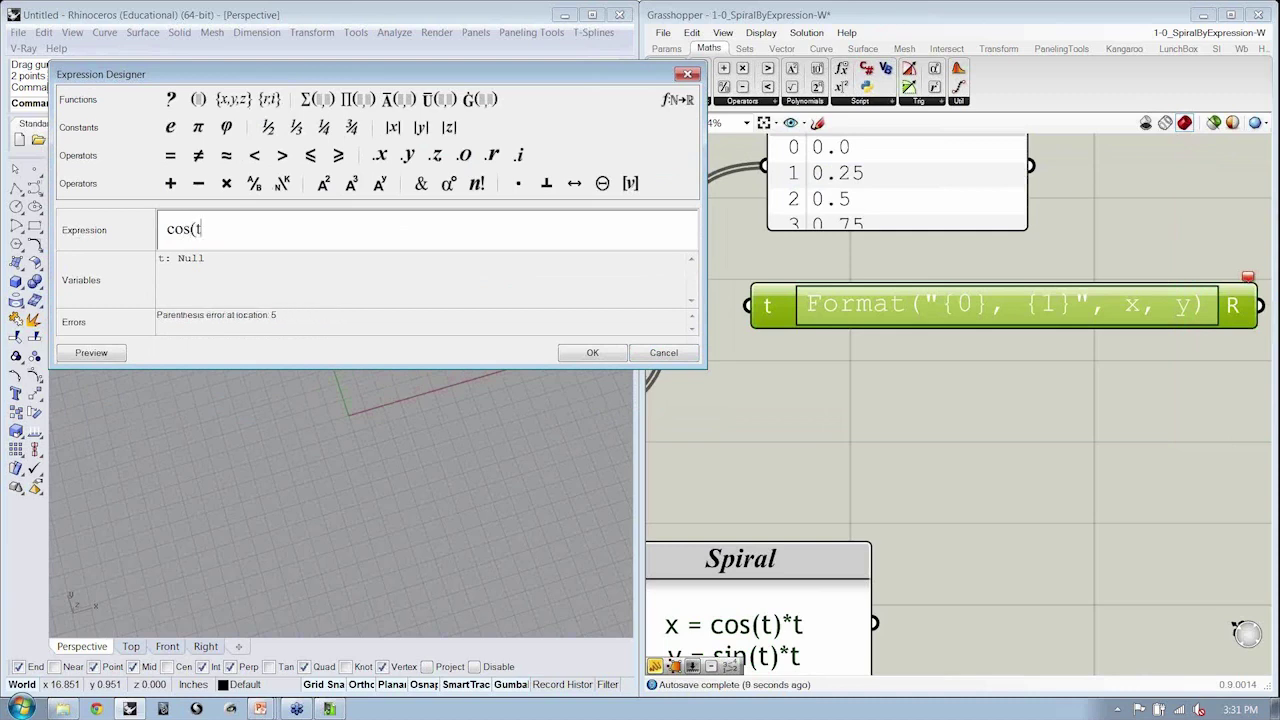
{"action": "type", "text": ")*t"}
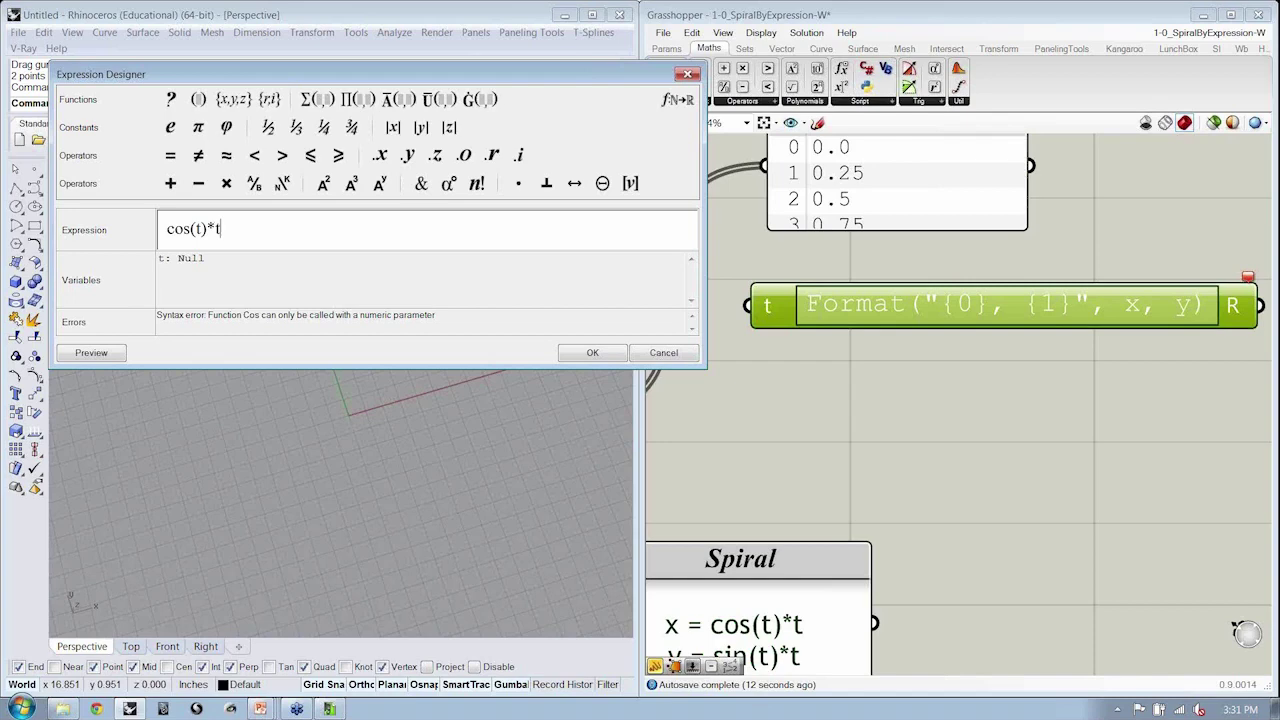
{"action": "left_click", "coordinate": [585, 356]}
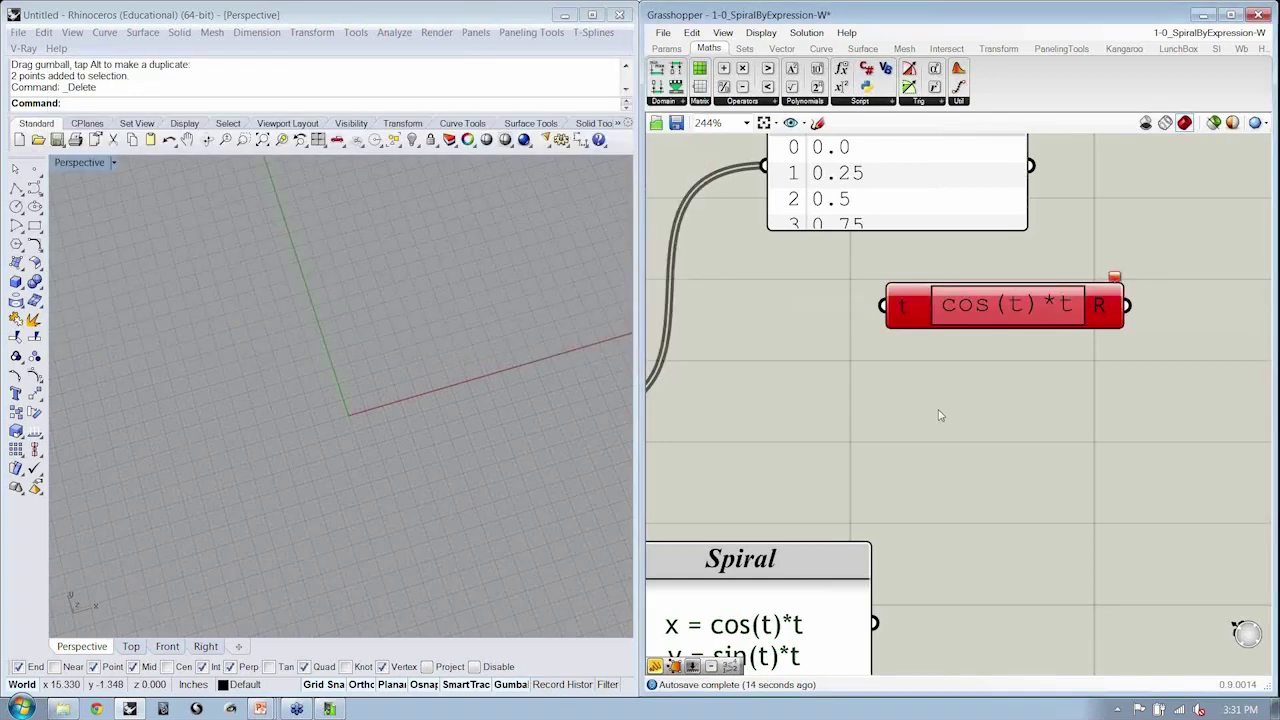
Step: Connect the Series output to the expression's t input and shift the expression component slightly upward
{"action": "scroll", "coordinate": [937, 411], "scroll_direction": "up", "scroll_amount": 2}
{"action": "scroll", "coordinate": [995, 287], "scroll_direction": "down", "scroll_amount": 3}
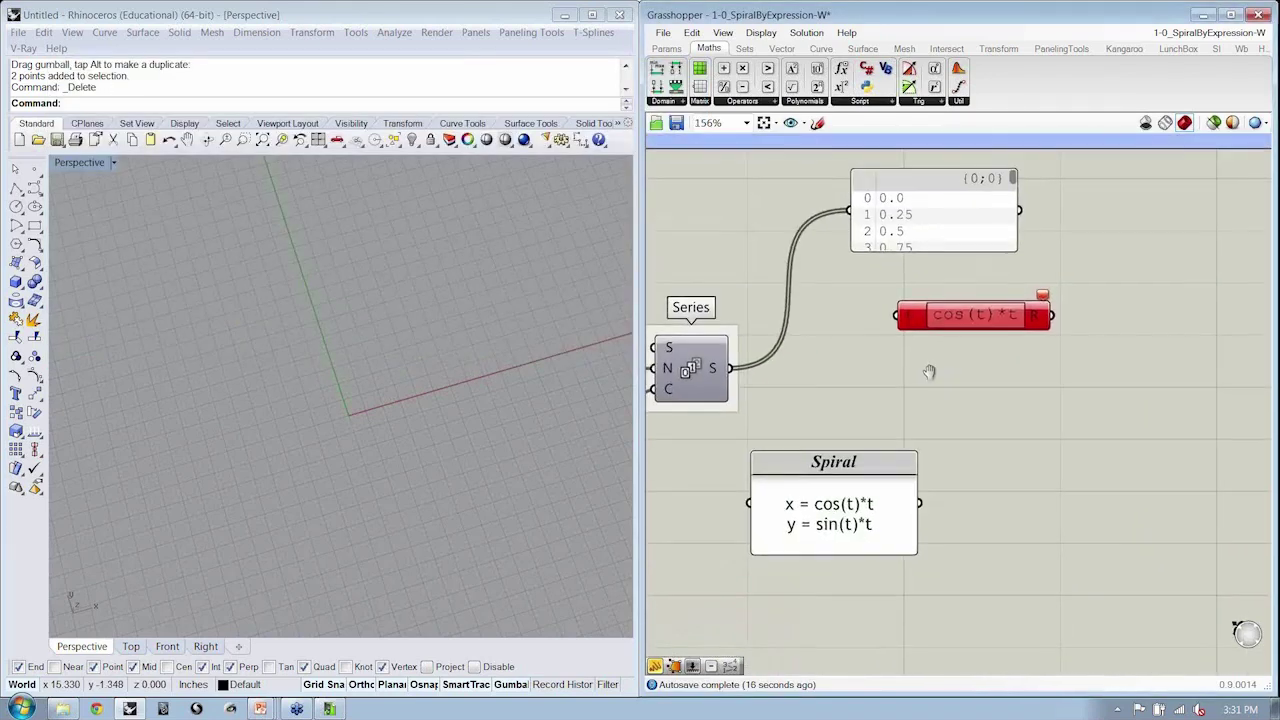
{"action": "left_click_drag", "start_coordinate": [728, 370], "coordinate": [857, 320]}
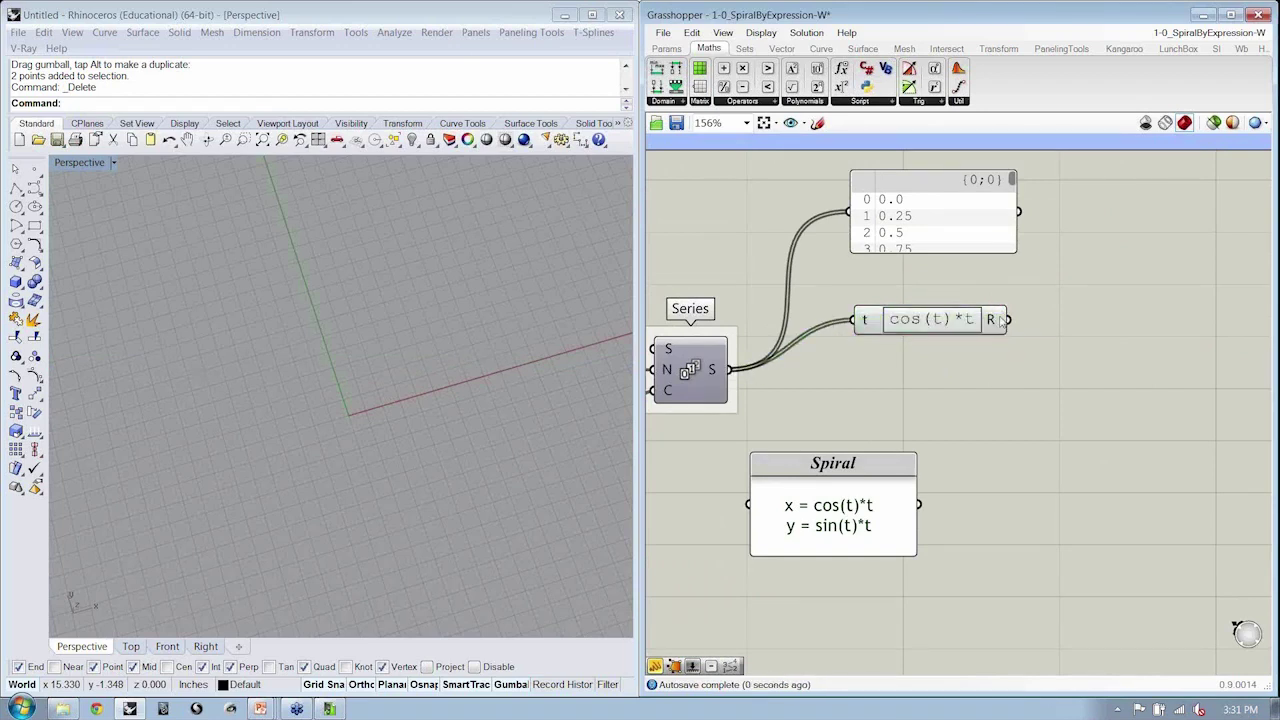
{"action": "mouse_move", "coordinate": [1000, 319]}
{"action": "left_click_drag", "start_coordinate": [938, 329], "coordinate": [942, 316]}
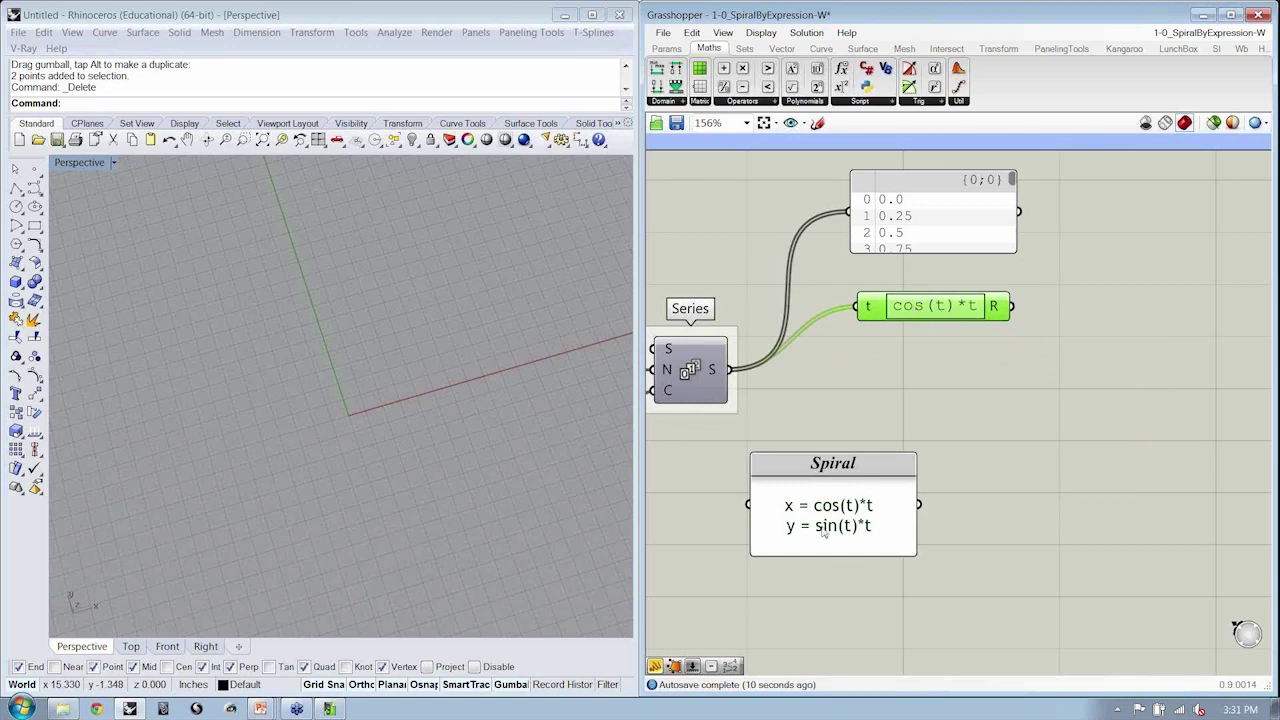
Step: Duplicate the cos(t)*t expression with its Series connection and arrange the two components one above the other
{"action": "left_click_drag", "start_coordinate": [930, 309], "coordinate": [925, 360]}
{"action": "left_click_drag", "start_coordinate": [1008, 435], "coordinate": [944, 308]}
{"action": "left_click_drag", "start_coordinate": [944, 305], "coordinate": [941, 338]}
{"action": "left_click", "coordinate": [995, 360]}
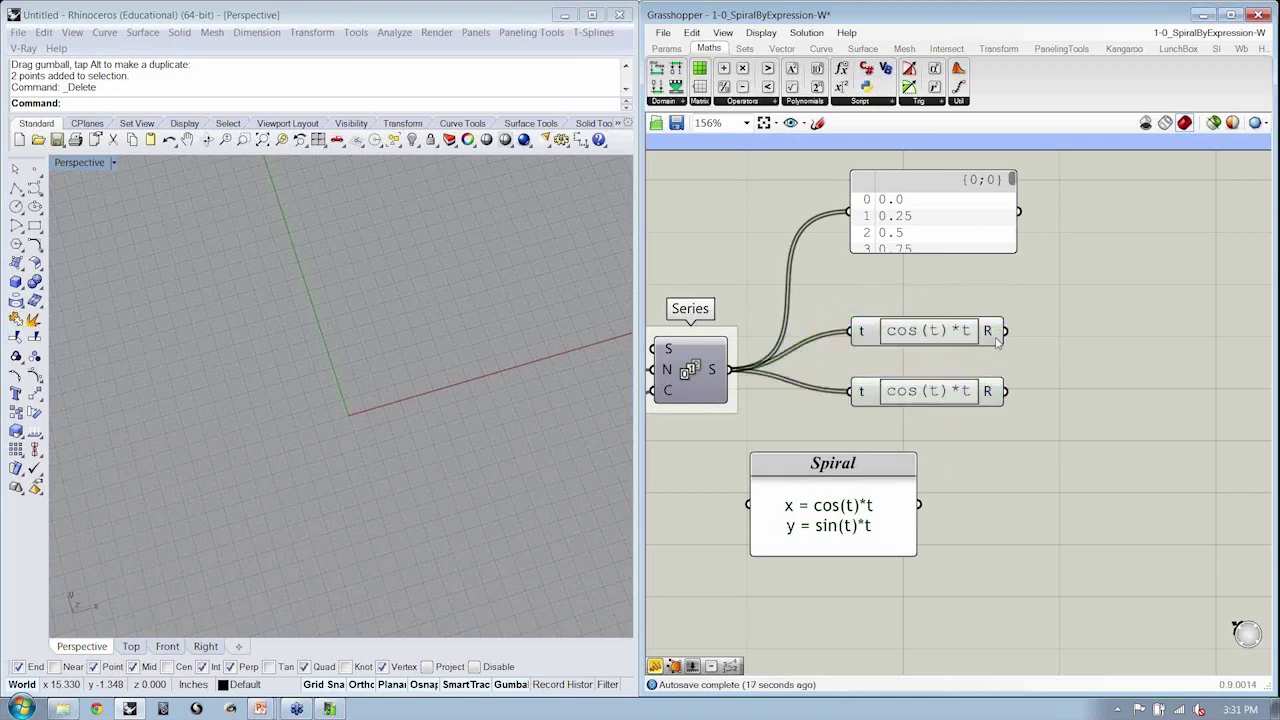
Step: Change the formula of the lower expression component to sin(t)*t
{"action": "double_click", "coordinate": [940, 398]}
{"action": "left_click_drag", "start_coordinate": [749, 402], "coordinate": [570, 378]}
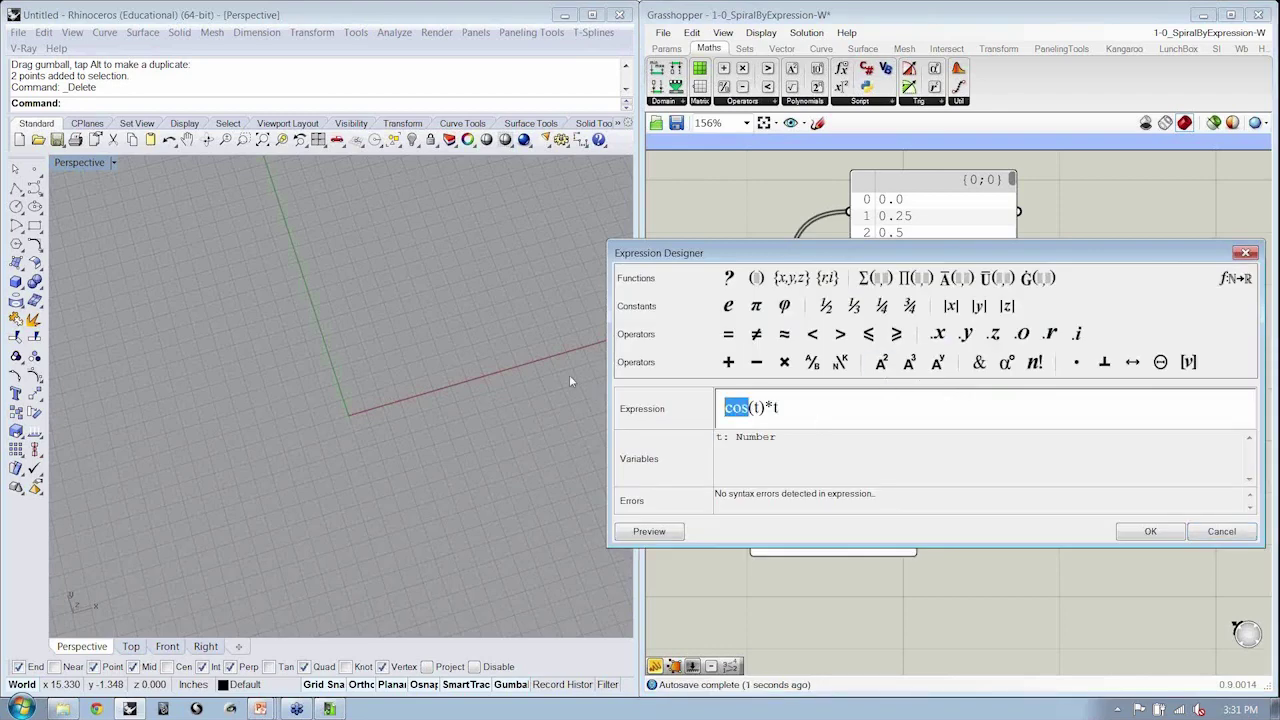
{"action": "type", "text": "sin"}
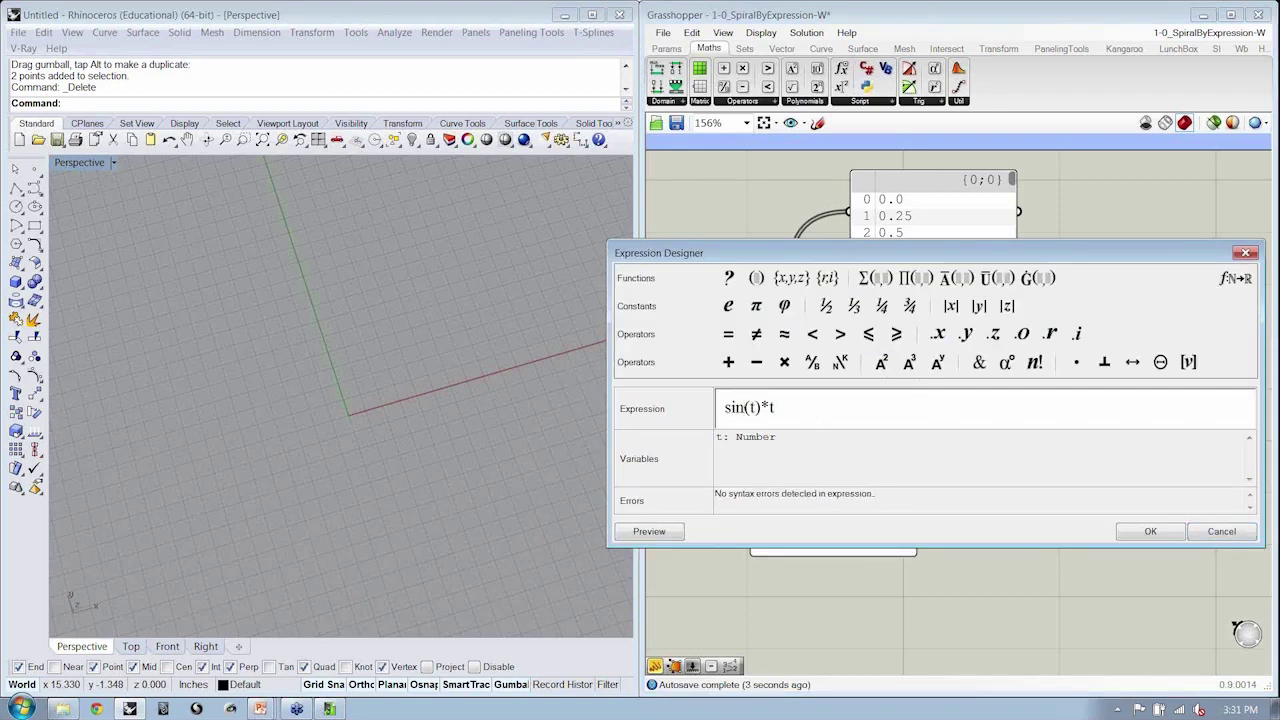
{"action": "left_click", "coordinate": [1141, 538]}
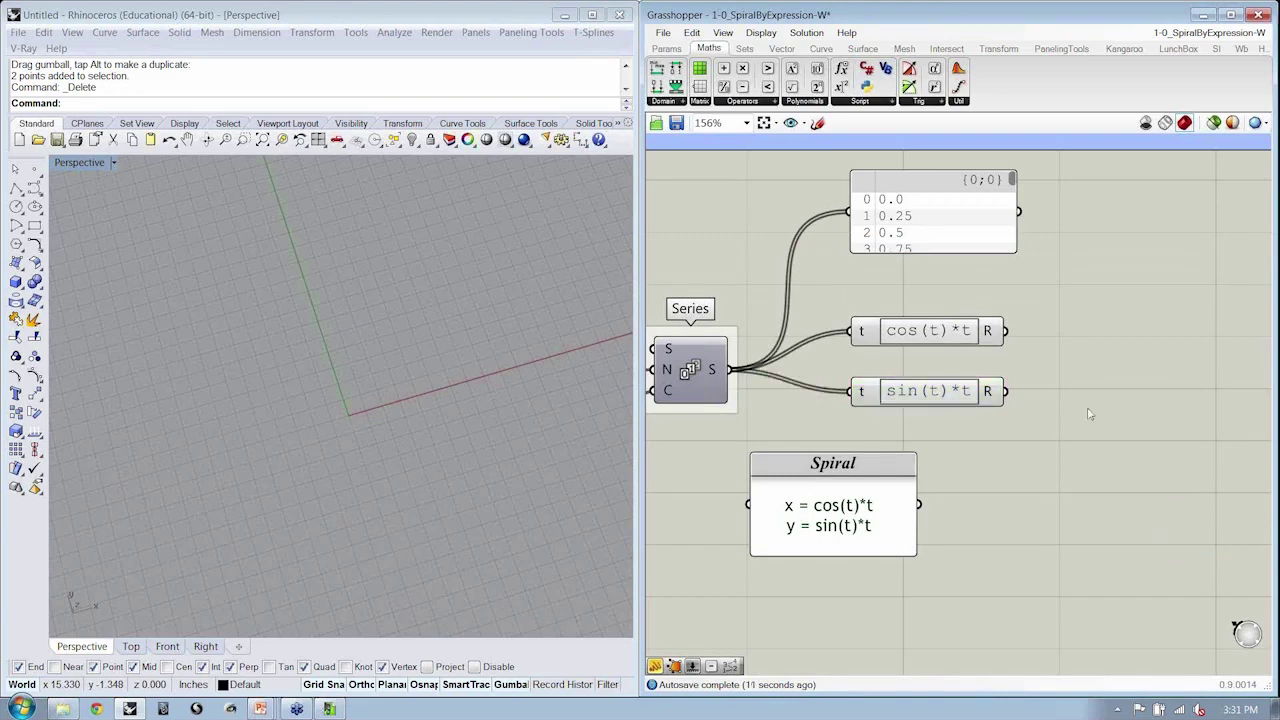
Step: Move the cos(t)*t expression down close above the sin(t)*t expression, then shift both components slightly left towards the Series
{"action": "mouse_move", "coordinate": [990, 397]}
{"action": "left_click_drag", "start_coordinate": [988, 334], "coordinate": [985, 353]}
{"action": "left_click_drag", "start_coordinate": [1014, 431], "coordinate": [962, 346]}
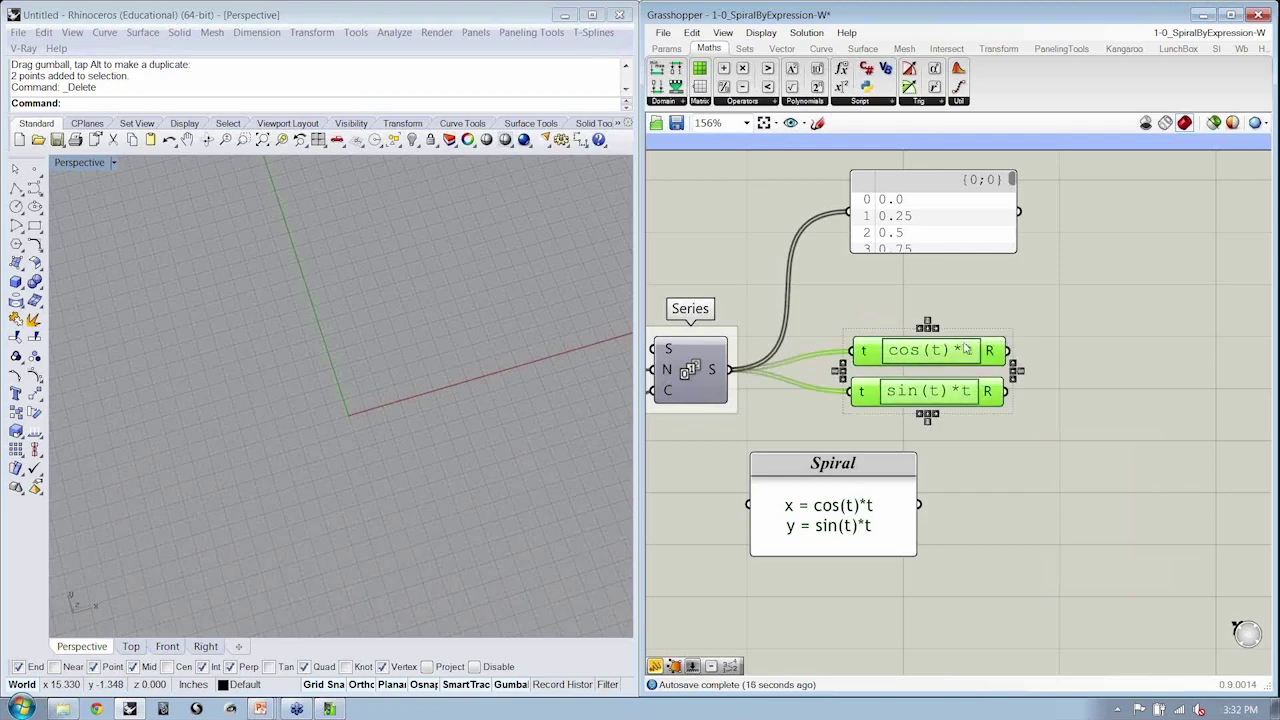
{"action": "left_click", "coordinate": [1006, 294]}
{"action": "right_click_drag", "start_coordinate": [1059, 326], "coordinate": [1031, 337]}
{"action": "left_click_drag", "start_coordinate": [1003, 431], "coordinate": [932, 364]}
{"action": "left_click_drag", "start_coordinate": [914, 368], "coordinate": [896, 362]}
{"action": "left_click", "coordinate": [1027, 340]}
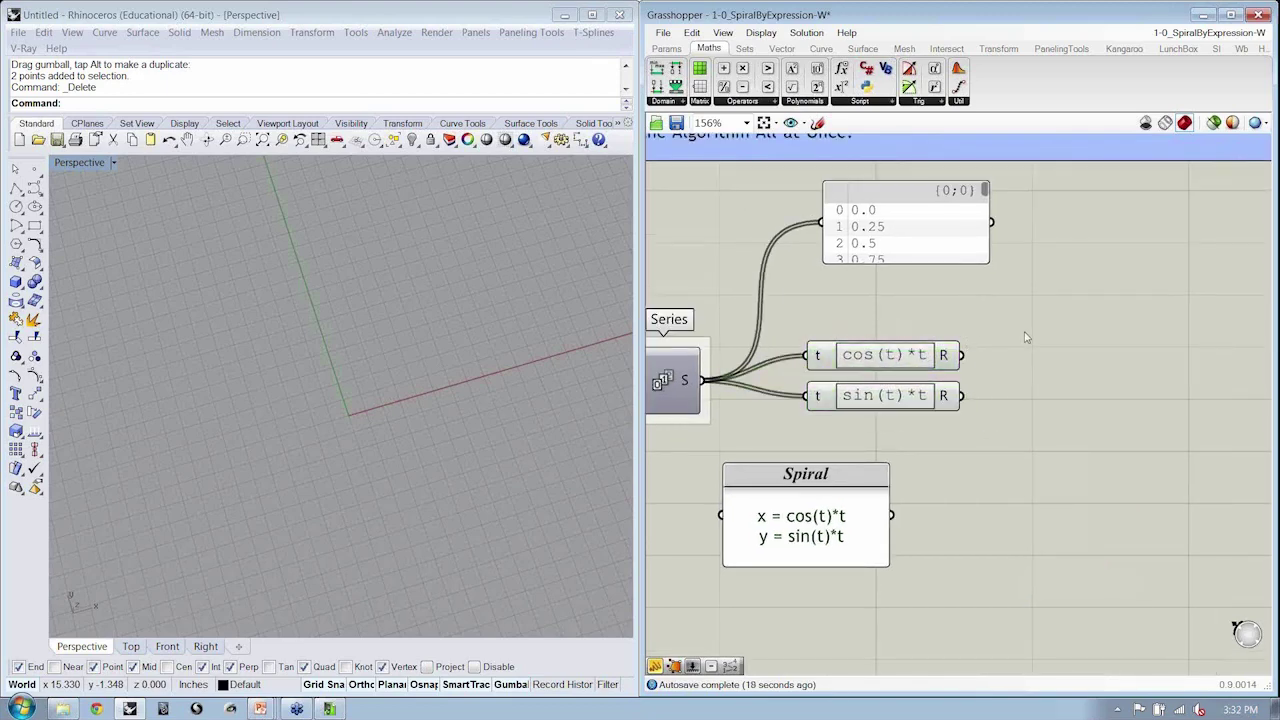
{"action": "right_click_drag", "start_coordinate": [1013, 397], "coordinate": [989, 398]}
{"action": "right_click_drag", "start_coordinate": [815, 412], "coordinate": [877, 420]}
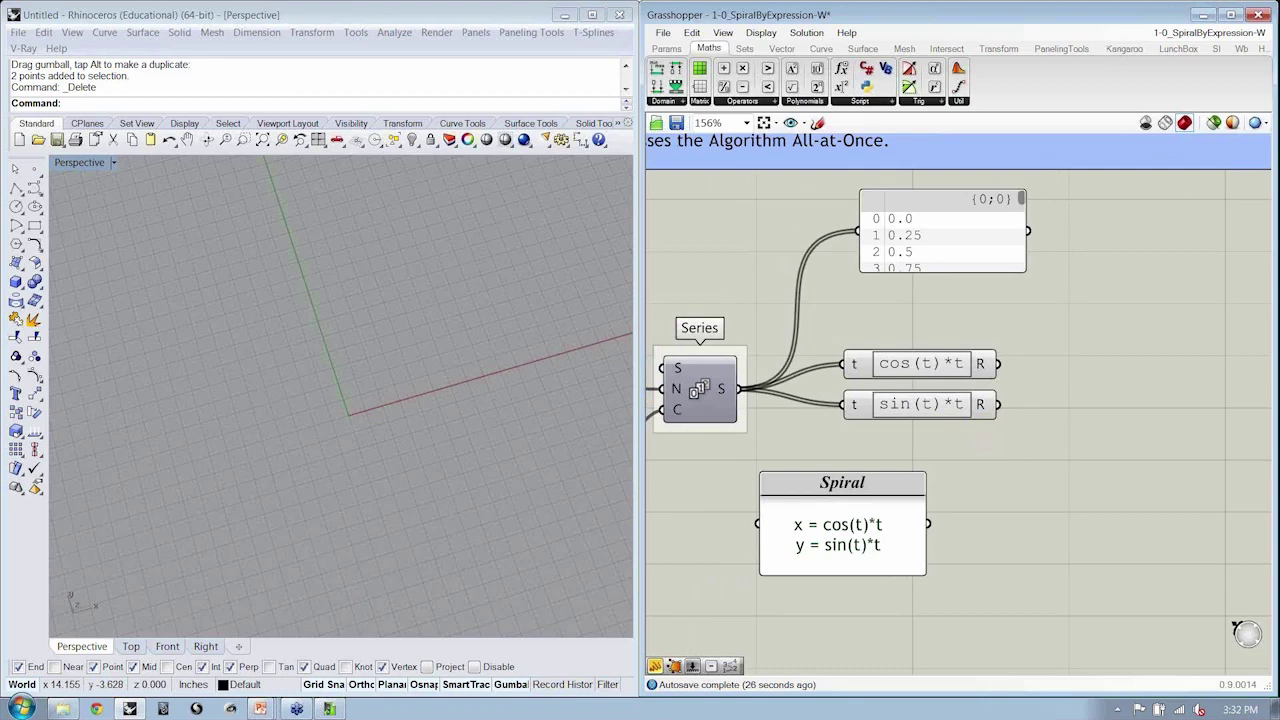
Step: Group the cos(t)*t and sin(t)*t expression components and label the group "Spiral Expressions"
{"action": "left_click_drag", "start_coordinate": [1037, 461], "coordinate": [836, 332]}
{"action": "key", "text": "ctrl+g"}
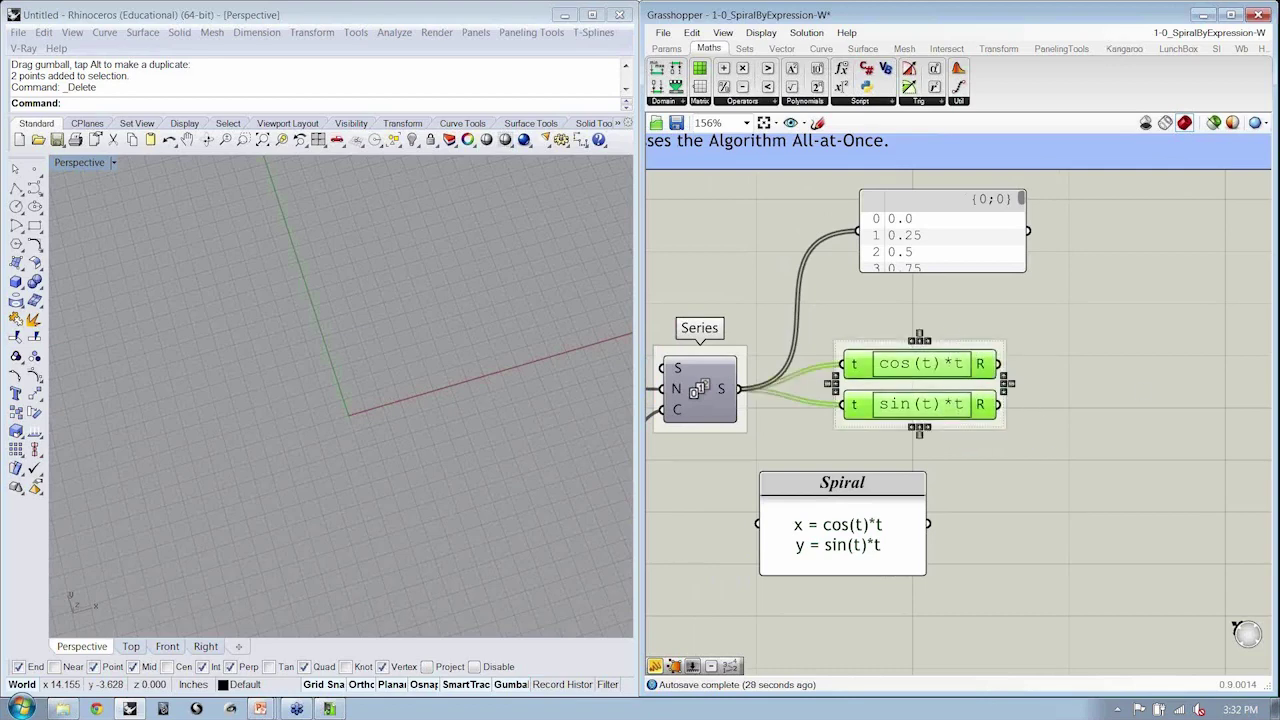
{"action": "right_click", "coordinate": [962, 392]}
{"action": "type", "text": "S"}
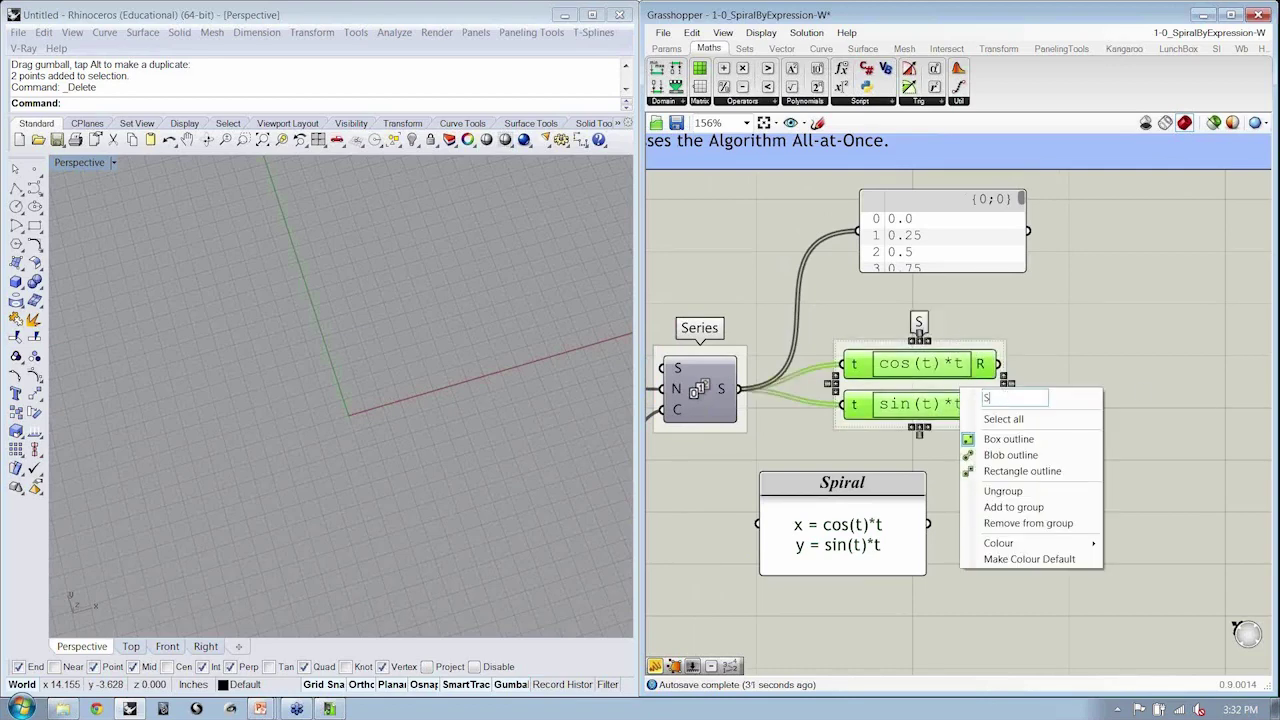
{"action": "type", "text": "piral Expressions"}
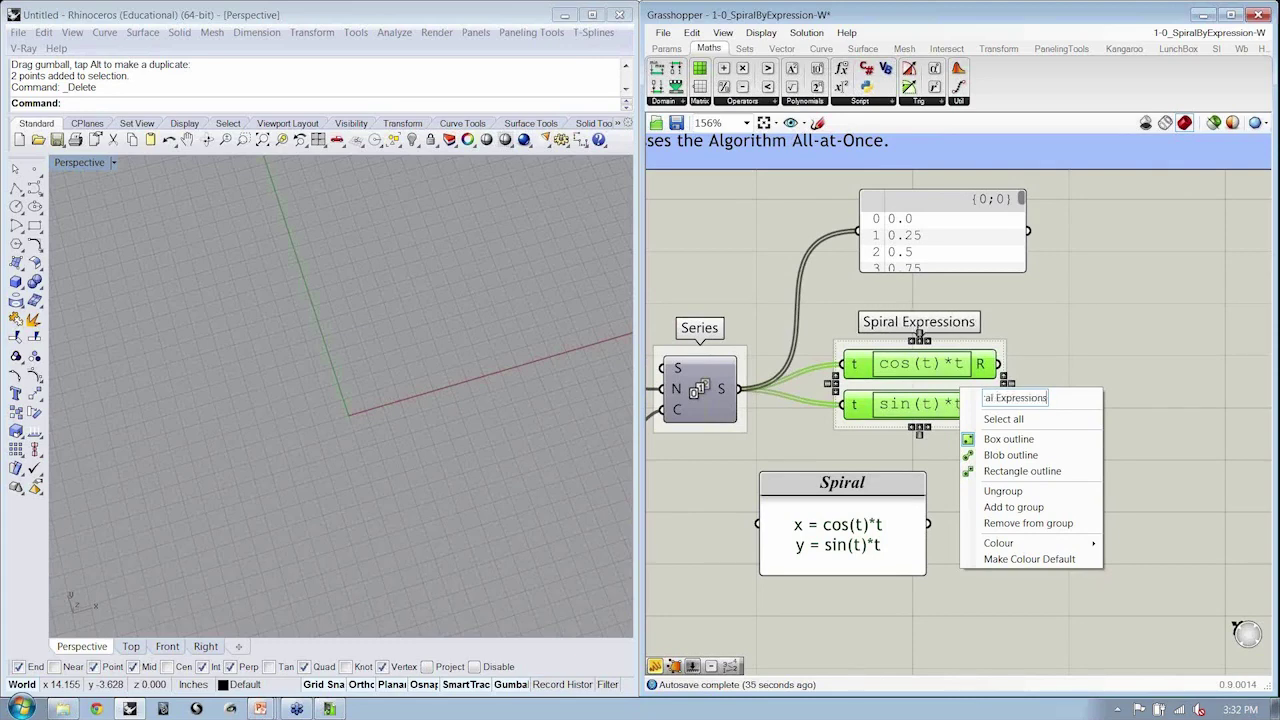
{"action": "key", "text": "Return"}
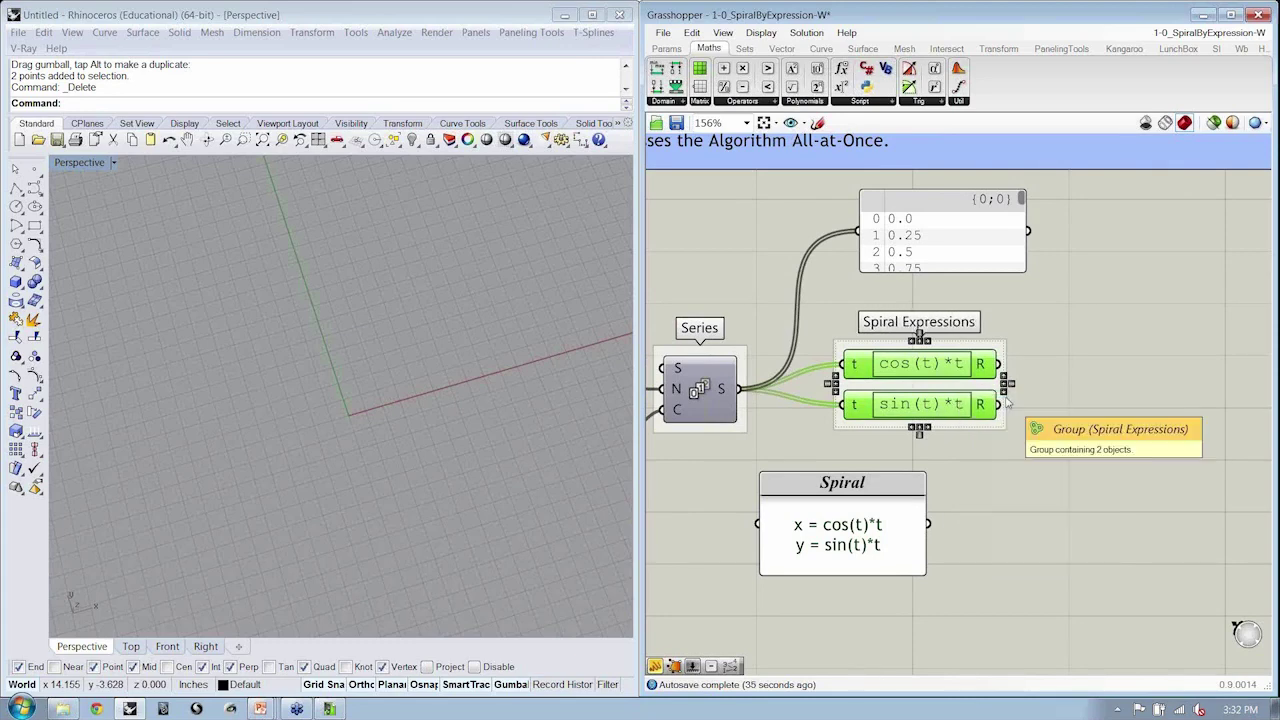
{"action": "left_click", "coordinate": [1063, 342]}
Step: Check the result values of both expressions and place a Point XYZ component to the right of the Spiral Expressions group
{"action": "right_click_drag", "start_coordinate": [1069, 330], "coordinate": [1036, 334]}
{"action": "mouse_move", "coordinate": [953, 368]}
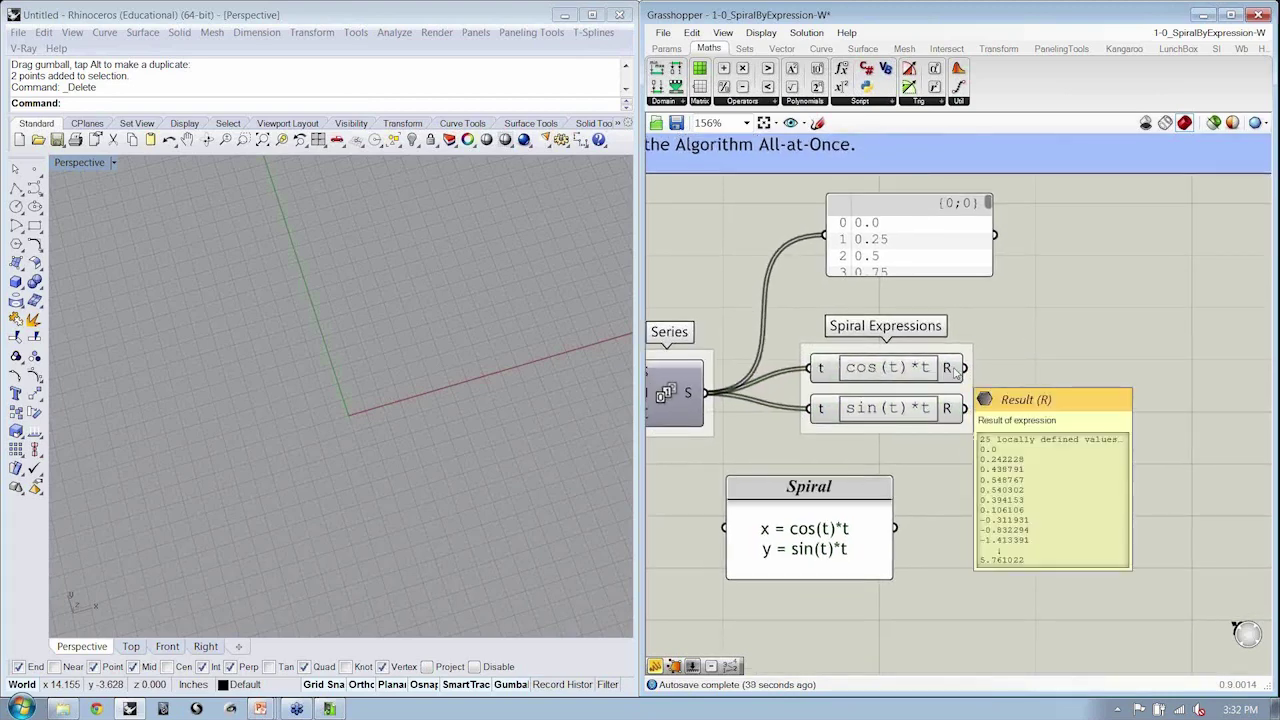
{"action": "mouse_move", "coordinate": [952, 416]}
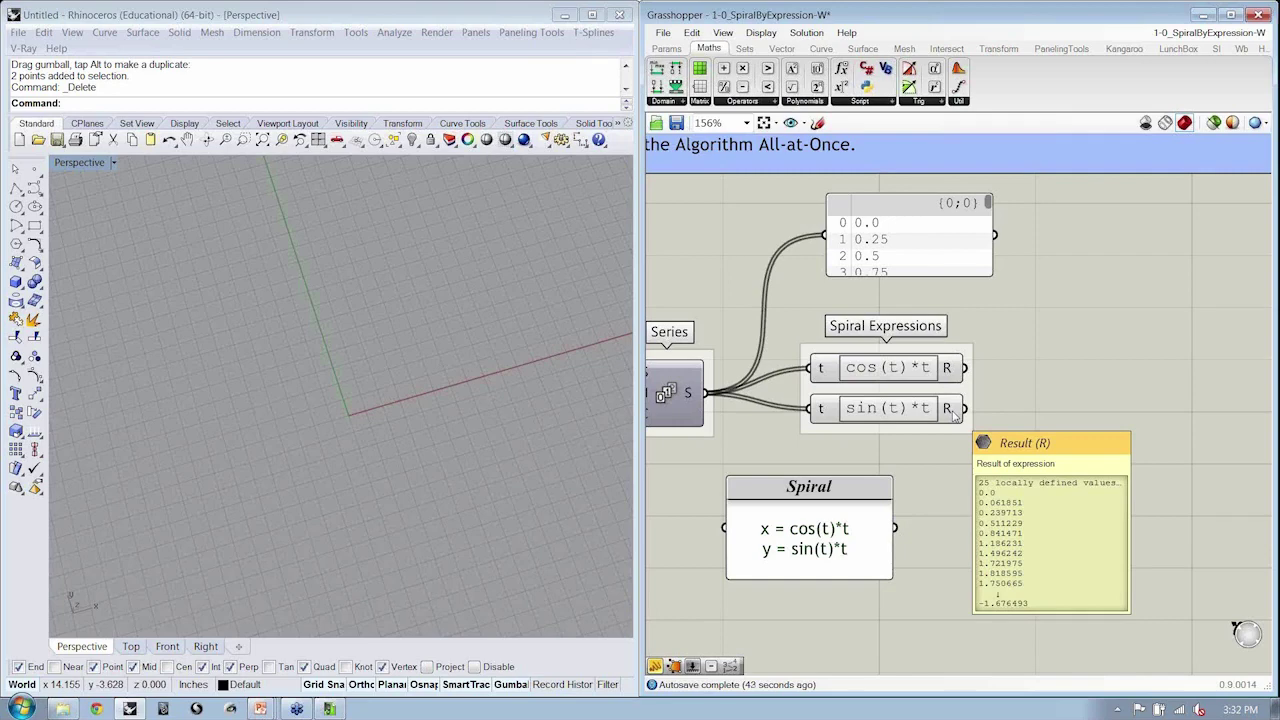
{"action": "right_click_drag", "start_coordinate": [1072, 355], "coordinate": [1043, 357]}
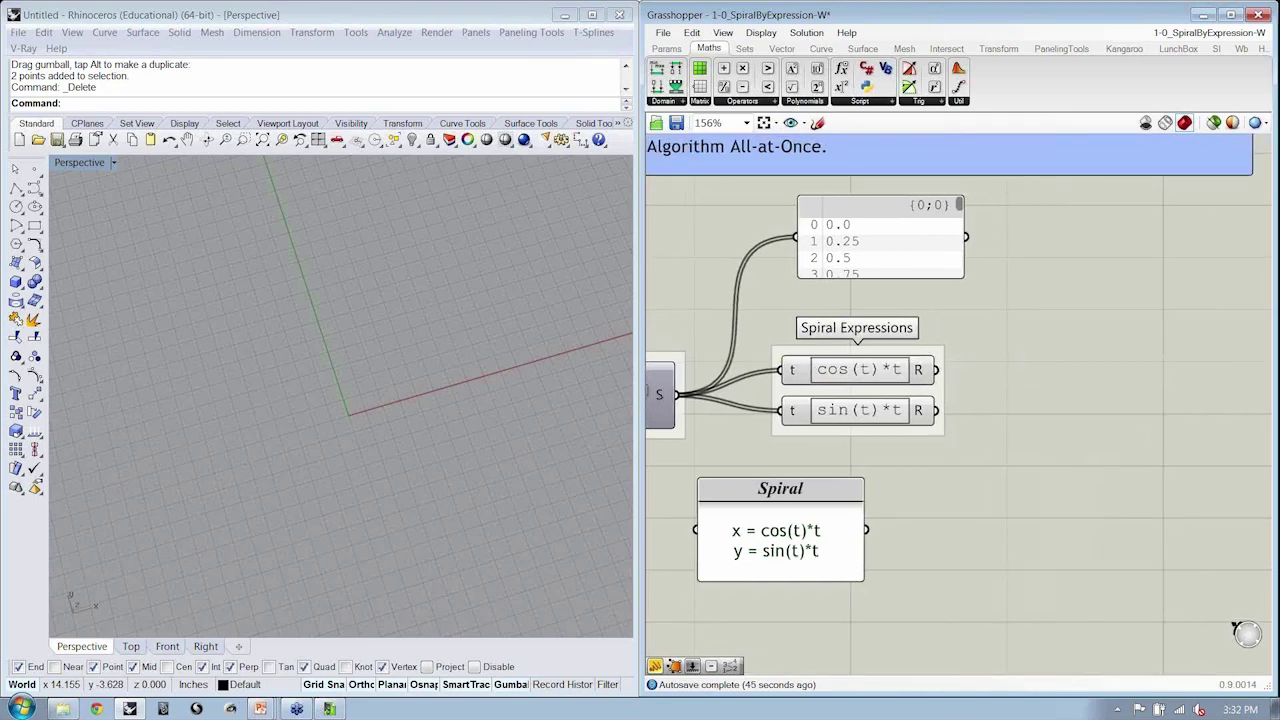
{"action": "left_click", "coordinate": [781, 48]}
{"action": "left_click", "coordinate": [985, 105]}
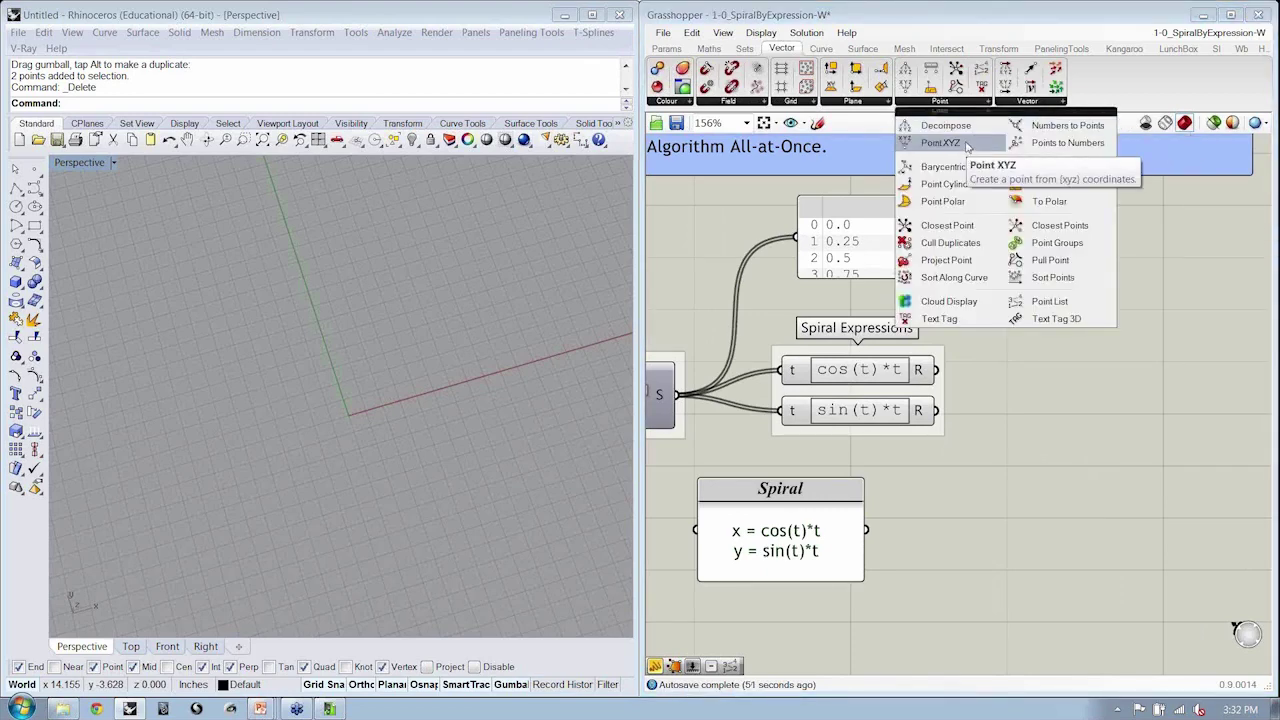
{"action": "left_click", "coordinate": [967, 147]}
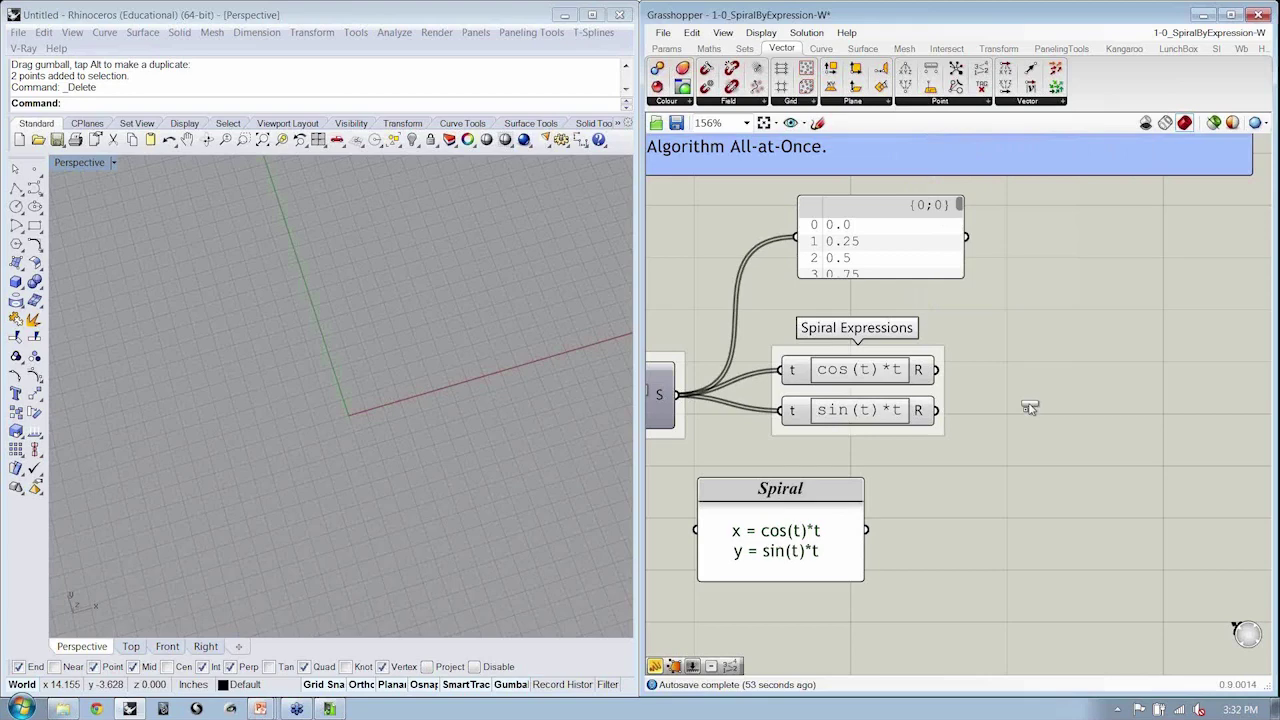
{"action": "left_click", "coordinate": [1026, 405]}
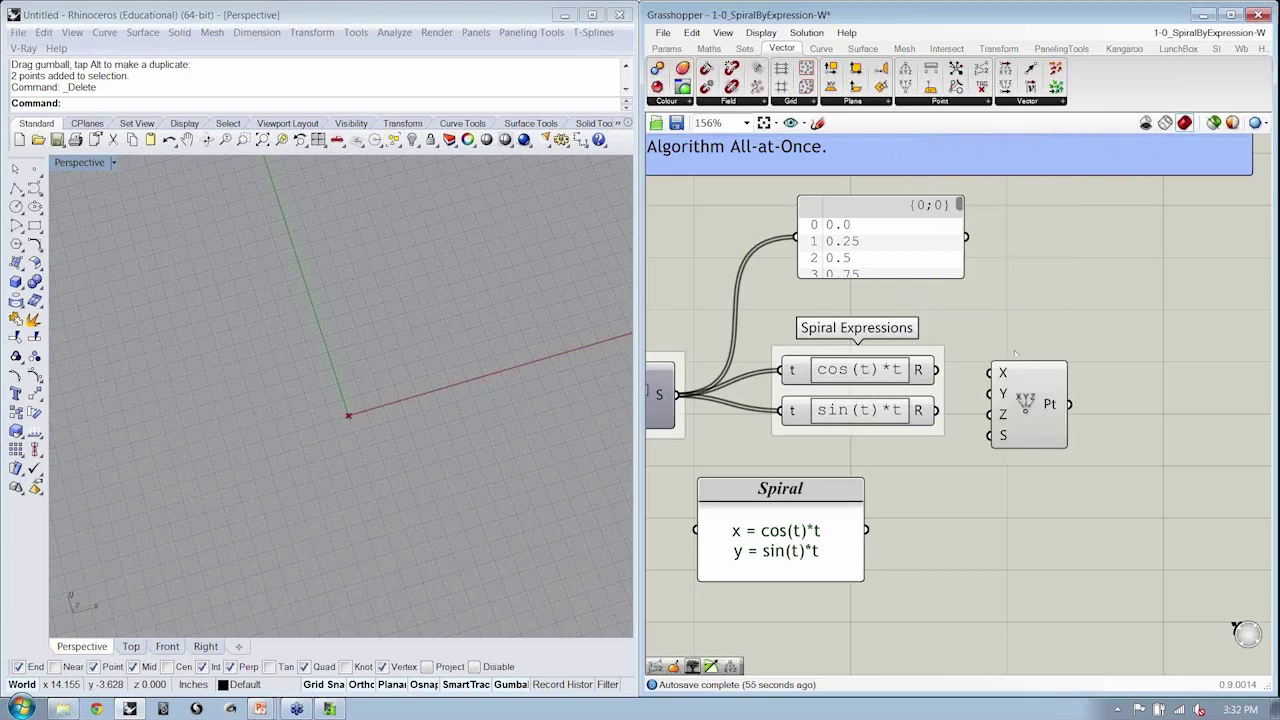
Step: Connect the cos(t)*t result to the X input and the sin(t)*t result to the Y input of the Point XYZ component
{"action": "left_click_drag", "start_coordinate": [936, 370], "coordinate": [998, 372]}
{"action": "left_click_drag", "start_coordinate": [938, 410], "coordinate": [992, 393]}
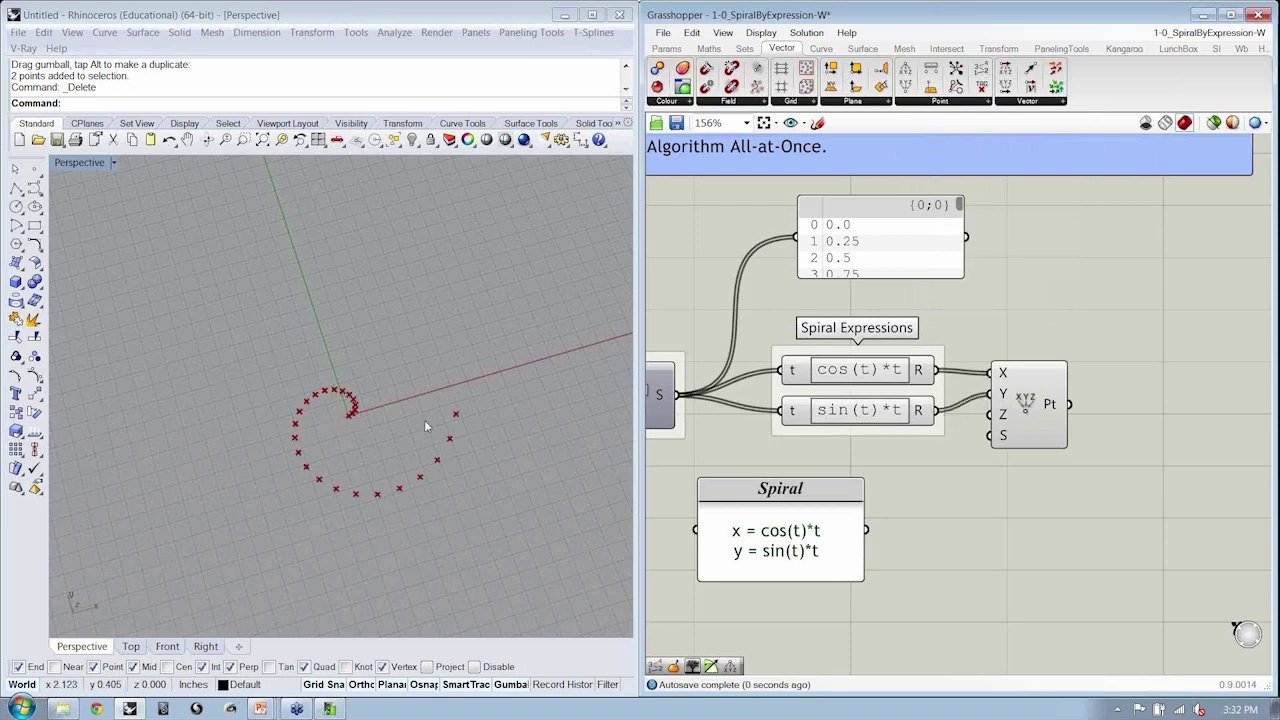
{"action": "right_click_drag", "start_coordinate": [425, 427], "coordinate": [342, 368]}
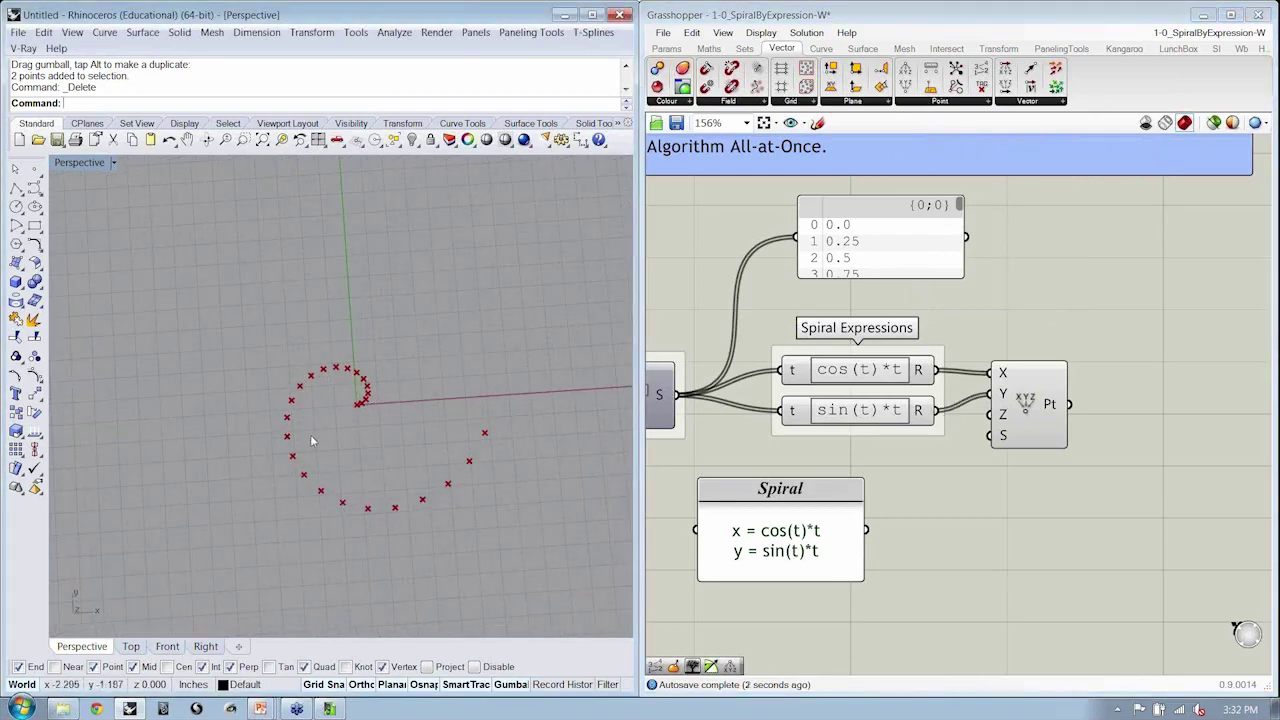
Step: Set the Step slider to 0.371 and the Number slider to 100 for the Series
{"action": "right_click_drag", "start_coordinate": [882, 301], "coordinate": [1066, 310]}
{"action": "scroll", "coordinate": [1073, 302], "scroll_direction": "down", "scroll_amount": 2}
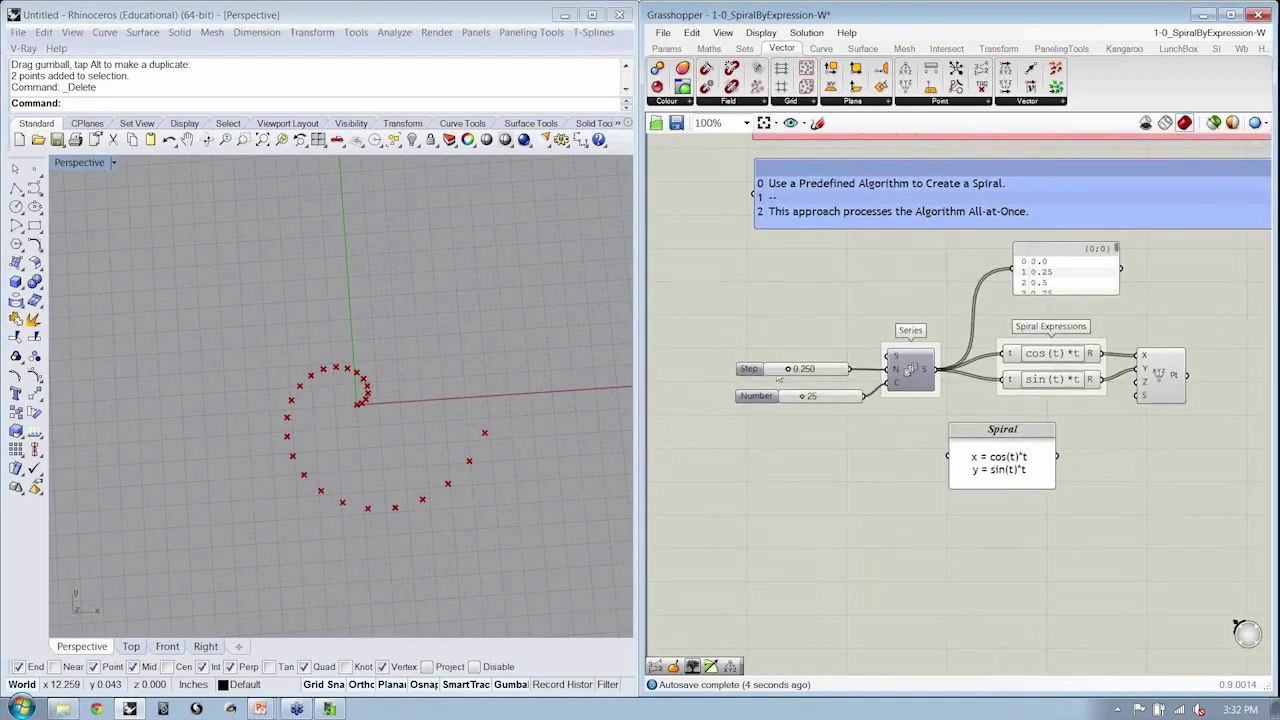
{"action": "left_click_drag", "start_coordinate": [790, 370], "coordinate": [860, 396]}
{"action": "left_click", "coordinate": [543, 391]}
{"action": "scroll", "coordinate": [480, 371], "scroll_direction": "down", "scroll_amount": 14}
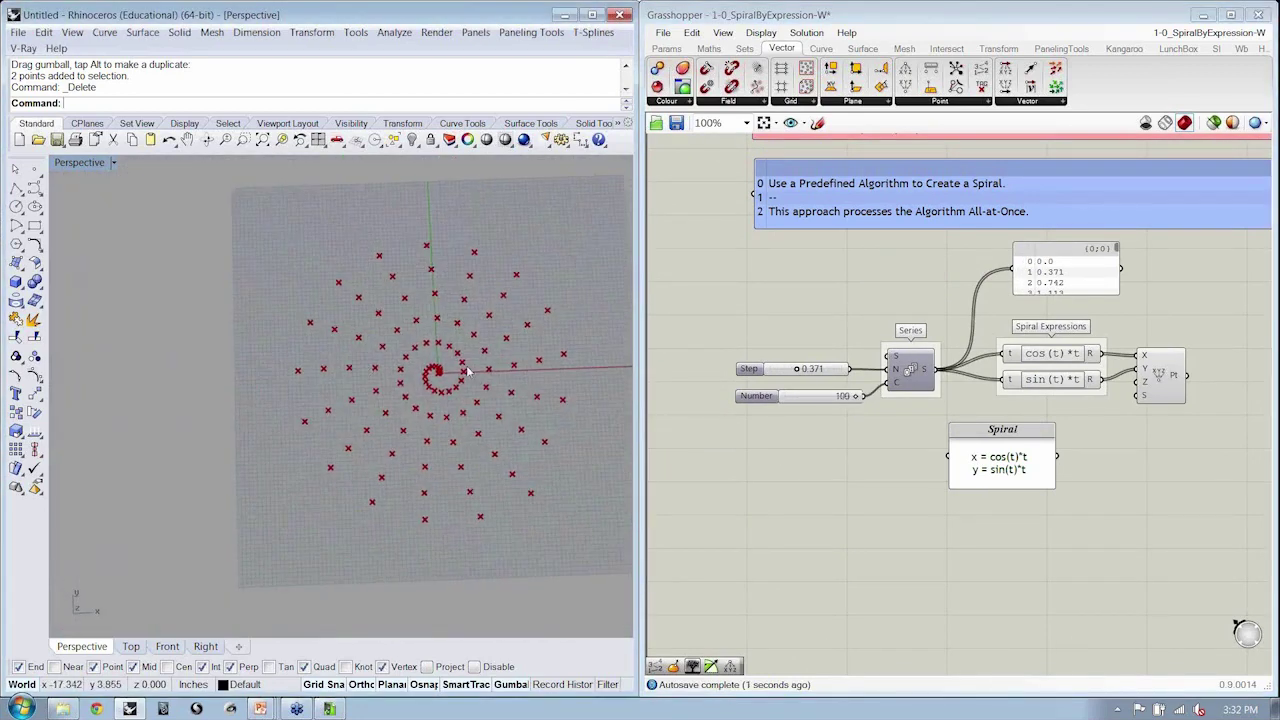
Step: Set the Step slider to 0.193 so the spiral points lie closer together
{"action": "scroll", "coordinate": [460, 362], "scroll_direction": "up", "scroll_amount": 7}
{"action": "left_click_drag", "start_coordinate": [797, 371], "coordinate": [786, 371]}
{"action": "right_click_drag", "start_coordinate": [436, 383], "coordinate": [424, 394]}
{"action": "scroll", "coordinate": [424, 396], "scroll_direction": "up", "scroll_amount": 4}
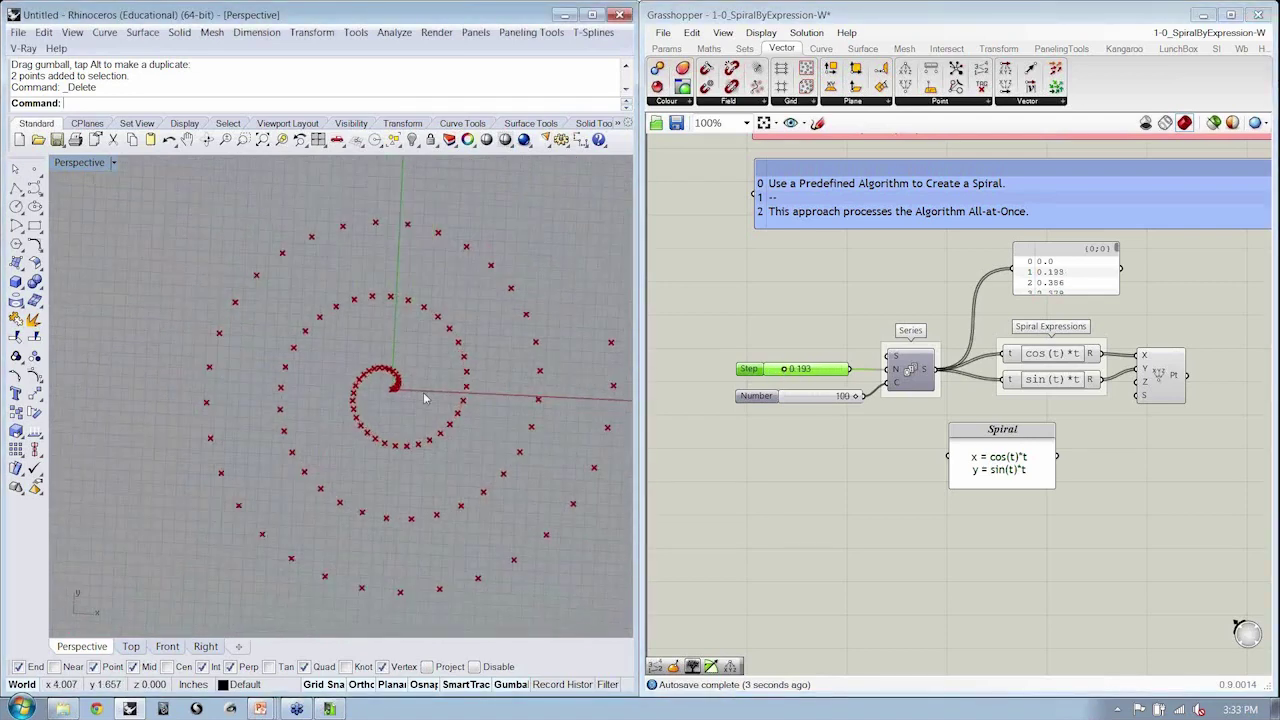
Step: Replace the maximized Perspective view with a maximized Top view framing the whole point spiral
{"action": "double_click", "coordinate": [62, 163]}
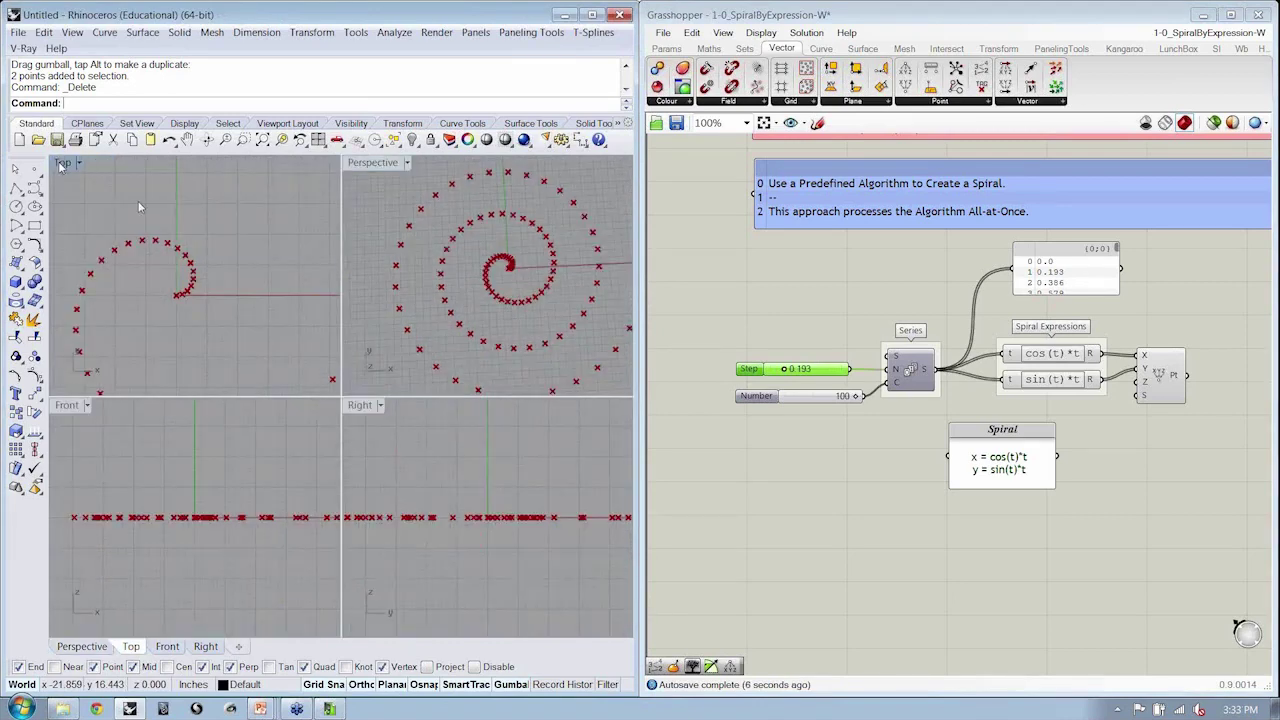
{"action": "double_click", "coordinate": [62, 163]}
{"action": "scroll", "coordinate": [293, 373], "scroll_direction": "down", "scroll_amount": 8}
{"action": "right_click_drag", "start_coordinate": [293, 373], "coordinate": [313, 446]}
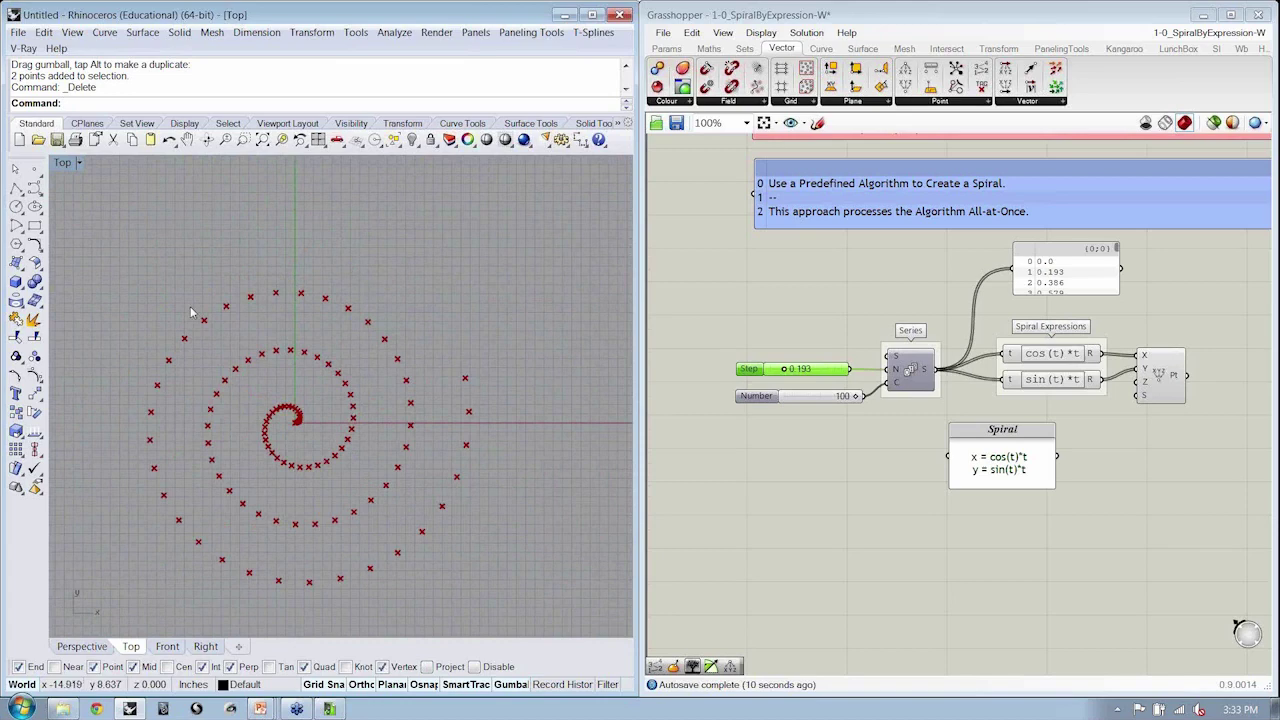
Step: Put the Point XYZ component in its own group labelled "Point XYZ" and save the definition
{"action": "right_click_drag", "start_coordinate": [947, 417], "coordinate": [815, 418]}
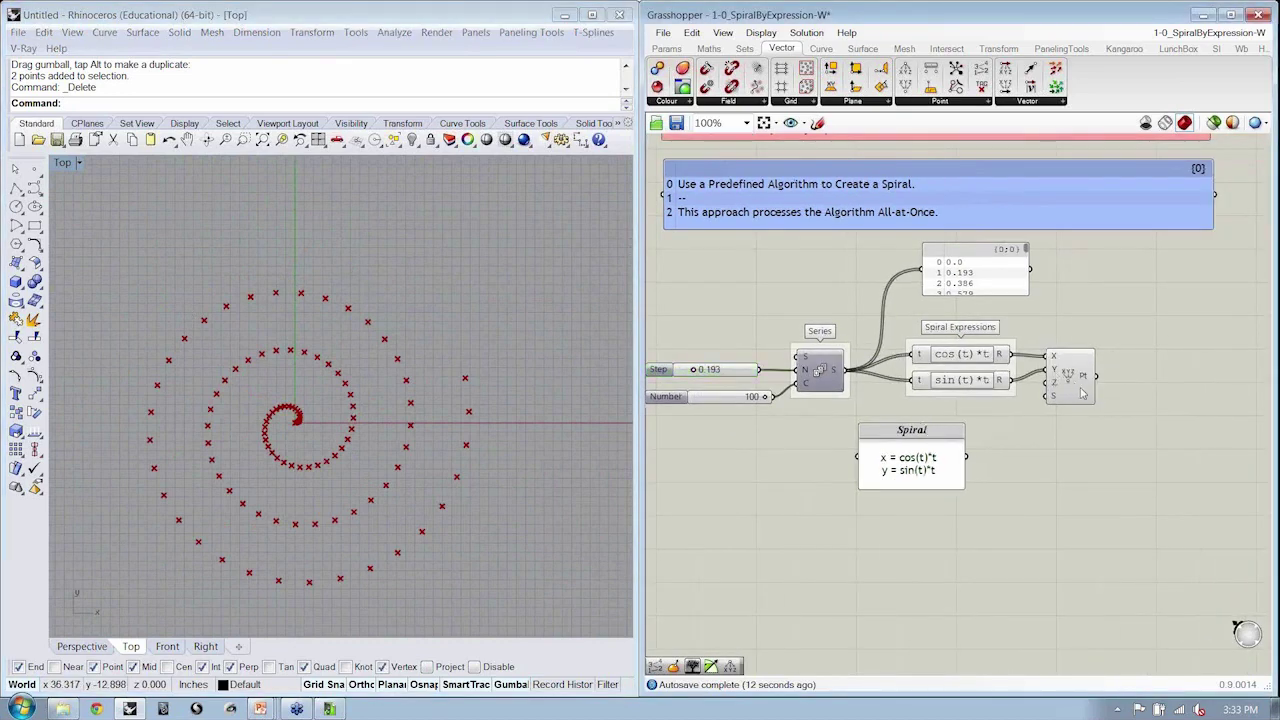
{"action": "left_click", "coordinate": [1080, 393]}
{"action": "scroll", "coordinate": [1080, 393], "scroll_direction": "up", "scroll_amount": 4}
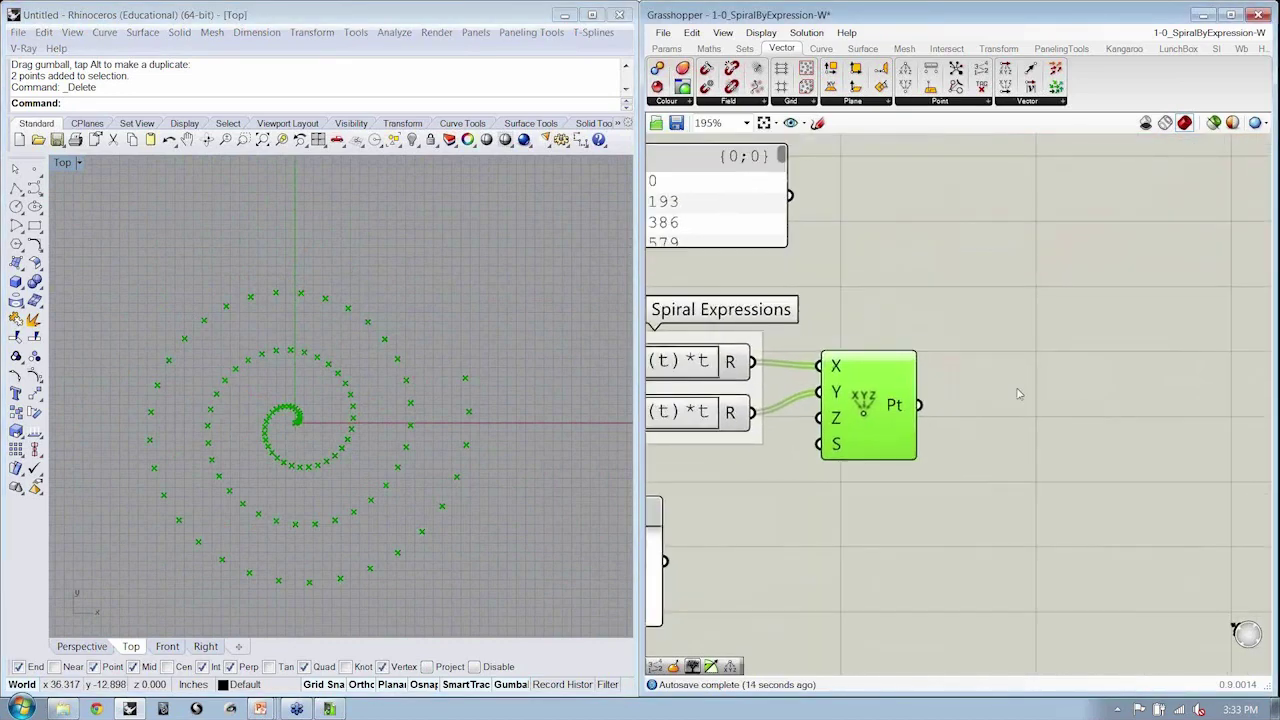
{"action": "right_click", "coordinate": [922, 351]}
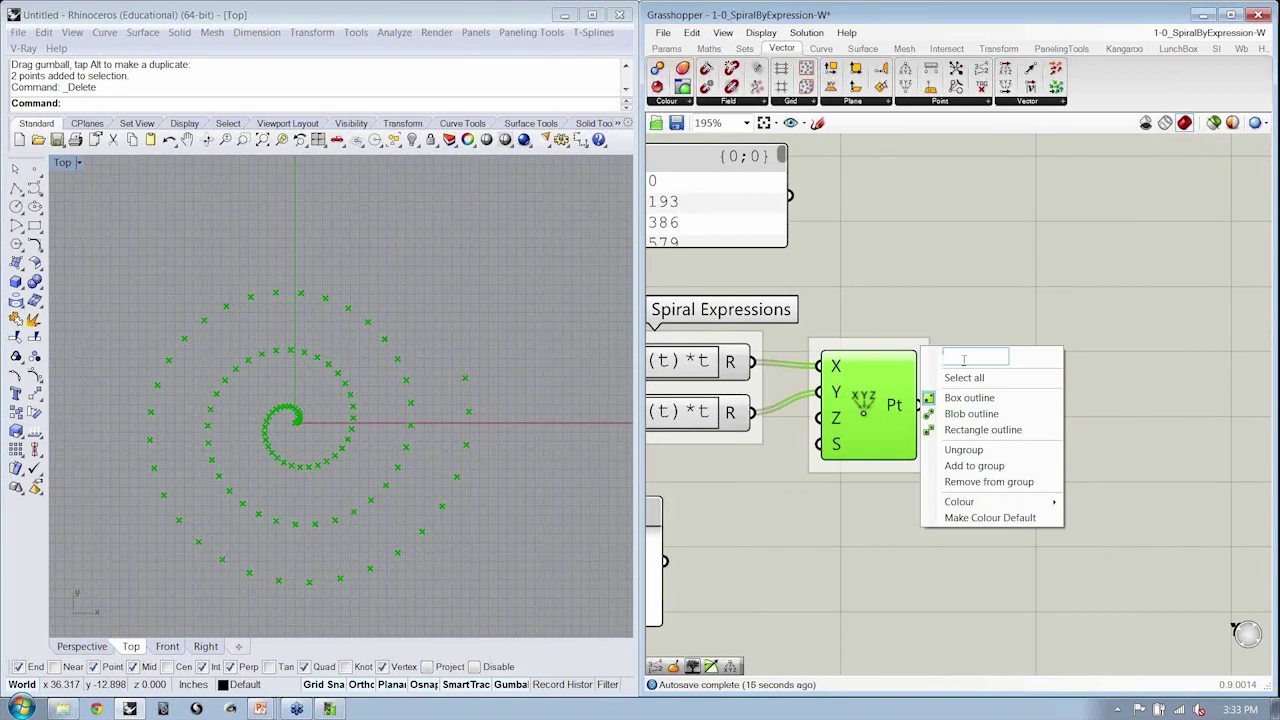
{"action": "type", "text": "Point XYZ"}
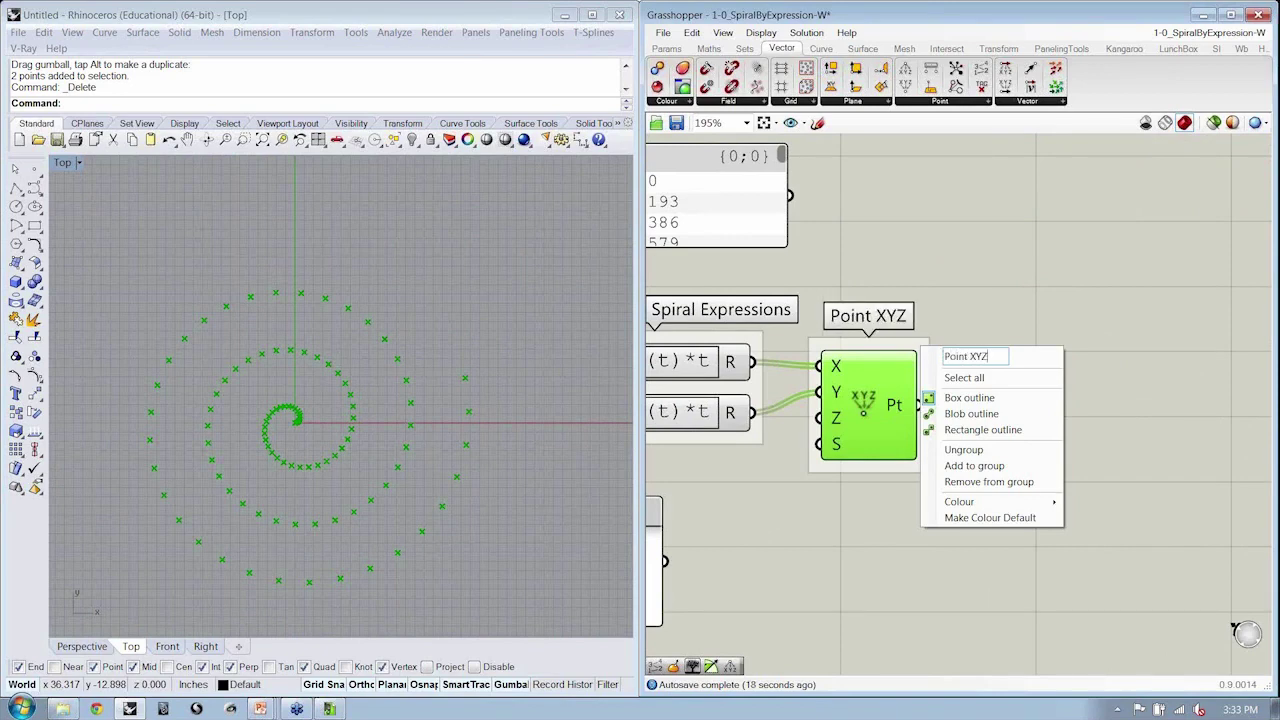
{"action": "key", "text": "Return"}
{"action": "key", "text": "ctrl+s"}
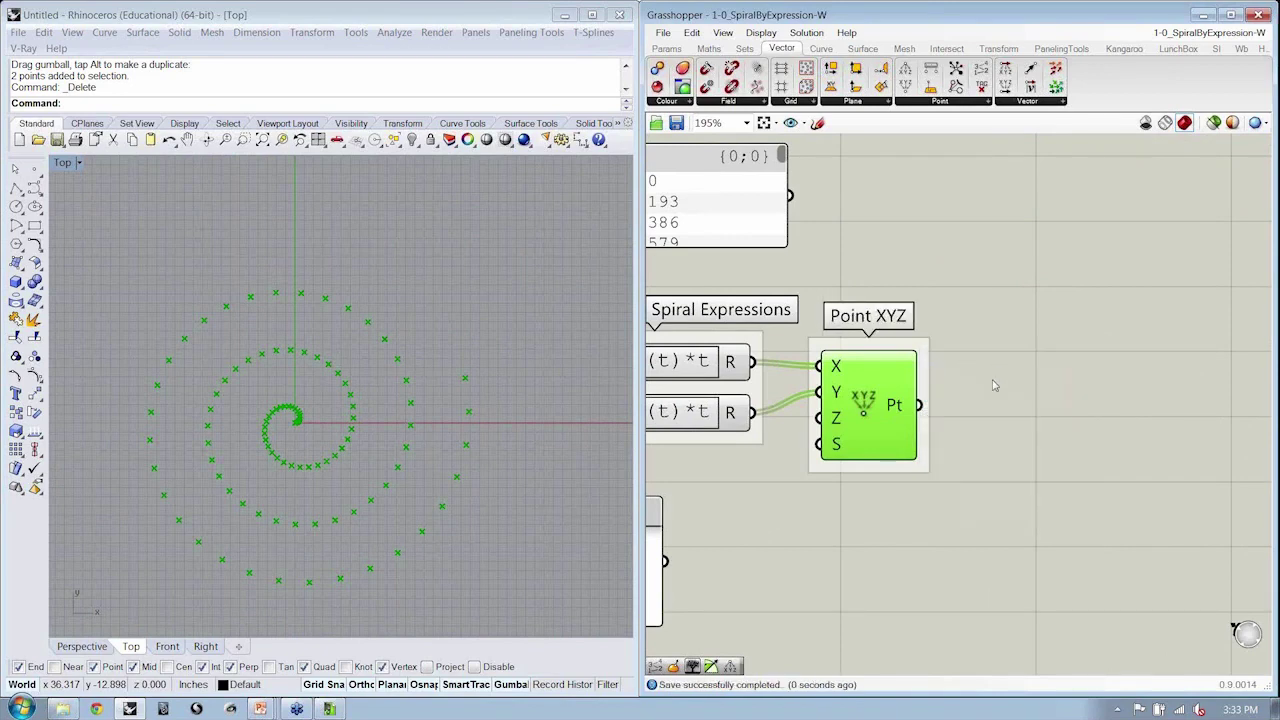
Step: Shift the Point XYZ component slightly right and down, and move the Spiral formula panel directly beneath the Spiral Expressions group
{"action": "left_click", "coordinate": [994, 385]}
{"action": "left_click_drag", "start_coordinate": [887, 430], "coordinate": [900, 440]}
{"action": "left_click", "coordinate": [1006, 288]}
{"action": "right_click_drag", "start_coordinate": [1004, 290], "coordinate": [967, 303]}
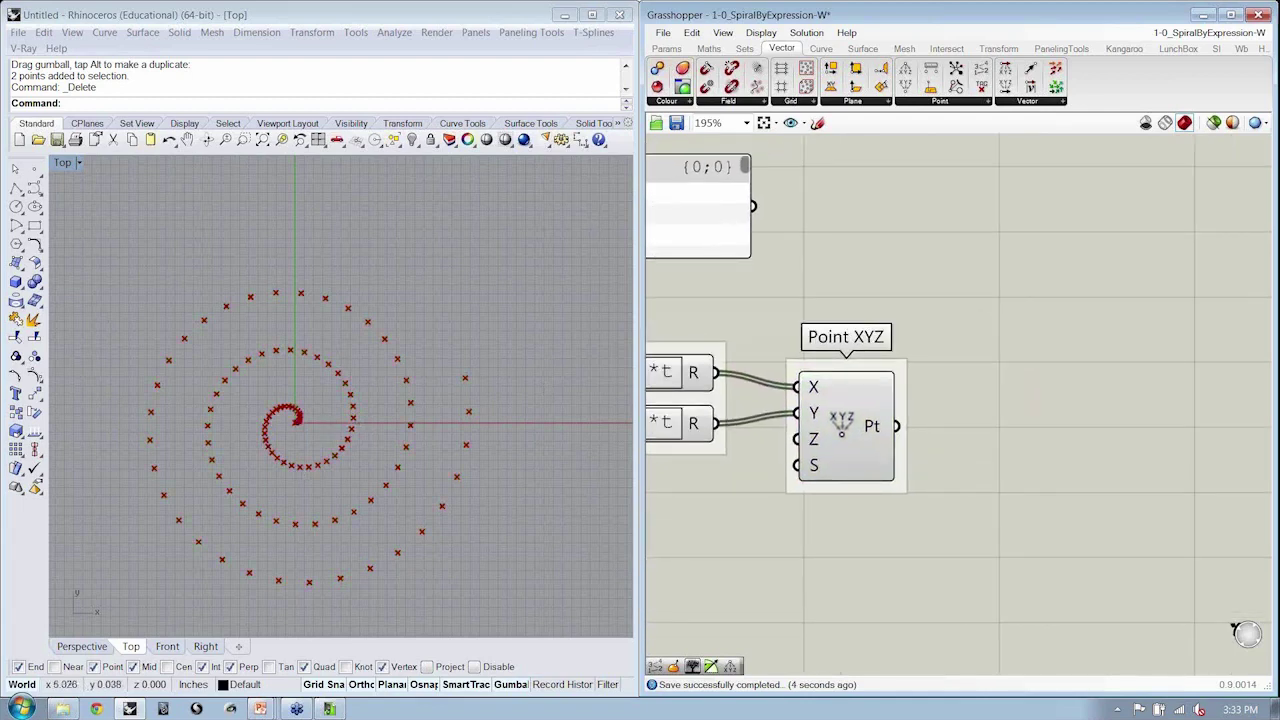
{"action": "right_click_drag", "start_coordinate": [665, 455], "coordinate": [983, 454]}
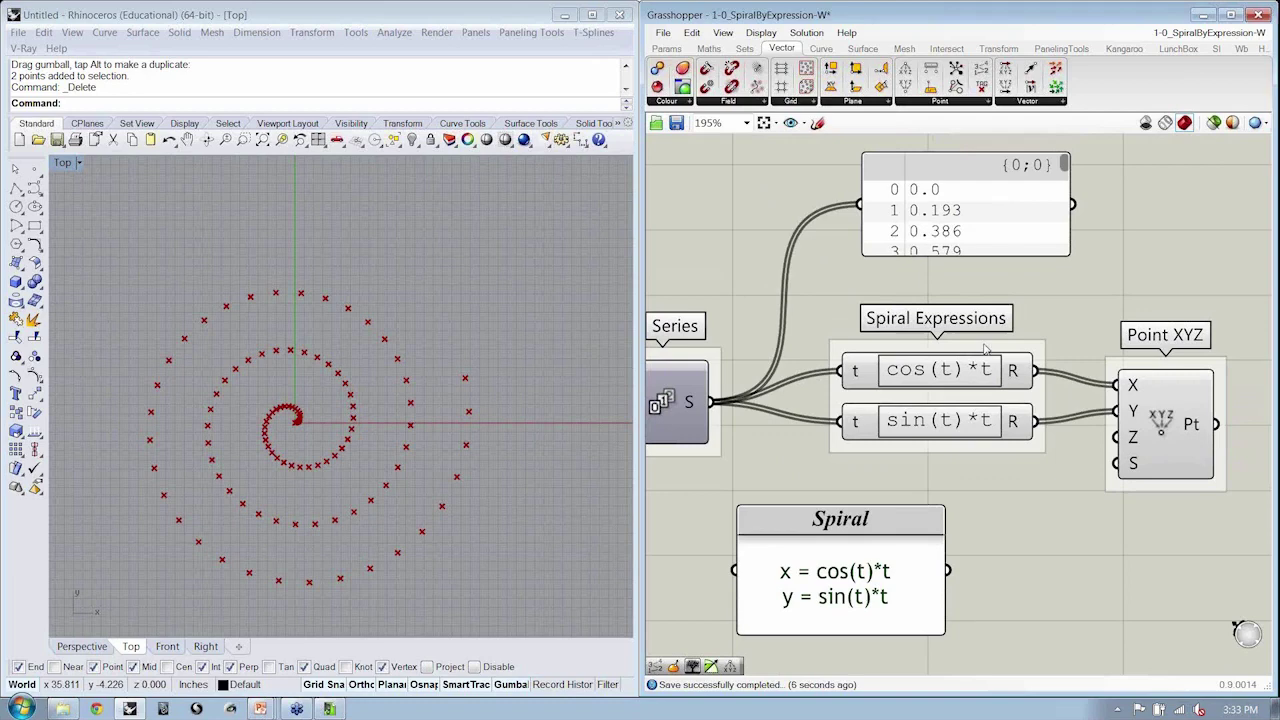
{"action": "right_click_drag", "start_coordinate": [927, 370], "coordinate": [945, 383]}
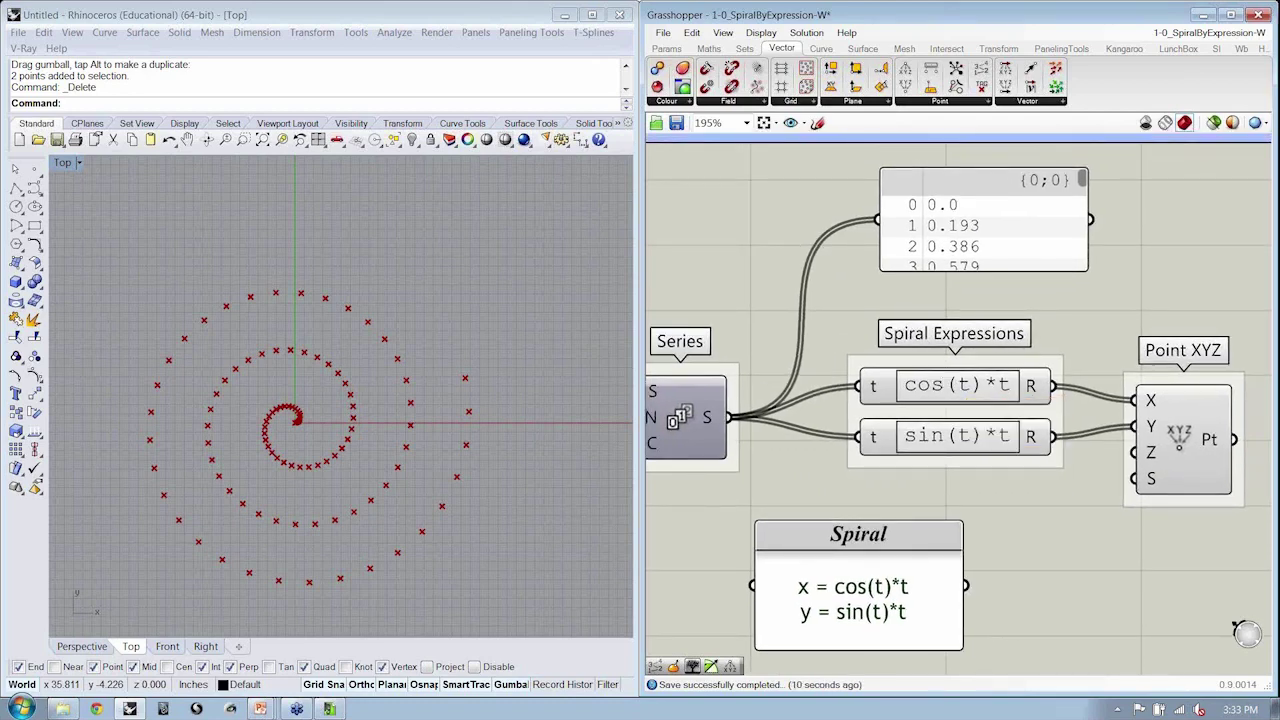
{"action": "left_click_drag", "start_coordinate": [899, 548], "coordinate": [997, 521]}
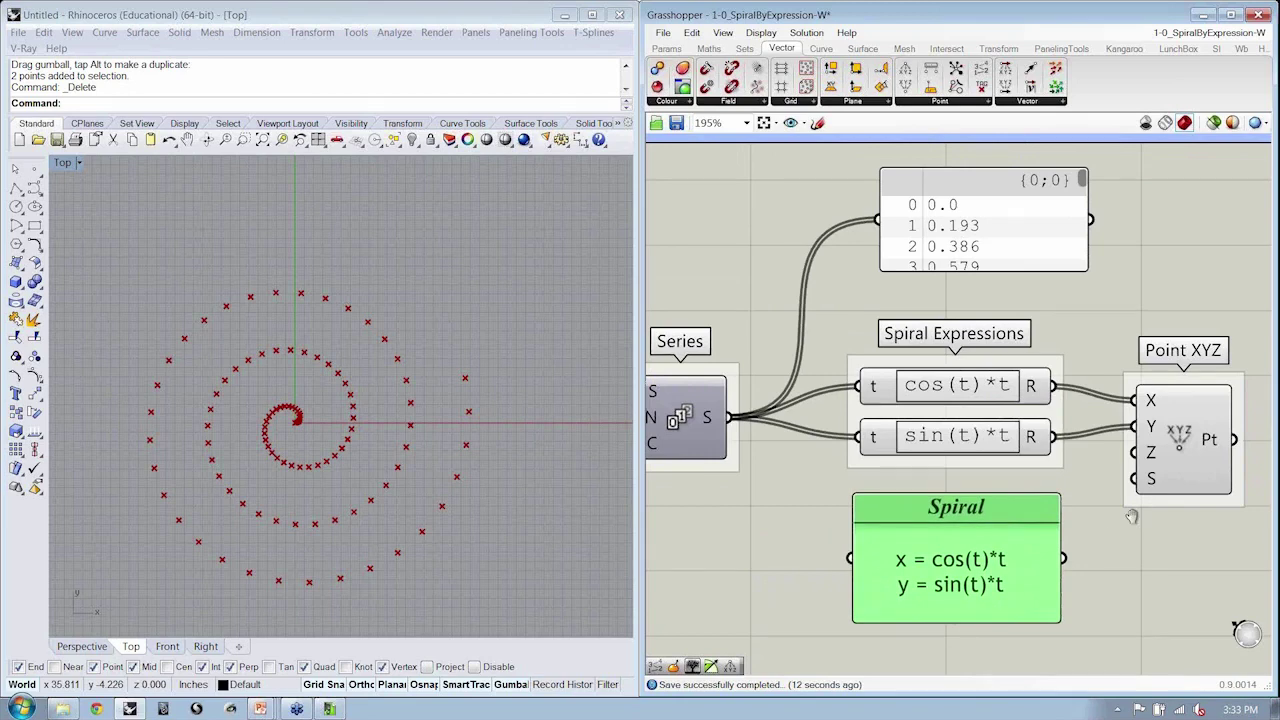
{"action": "right_click_drag", "start_coordinate": [1131, 517], "coordinate": [855, 477]}
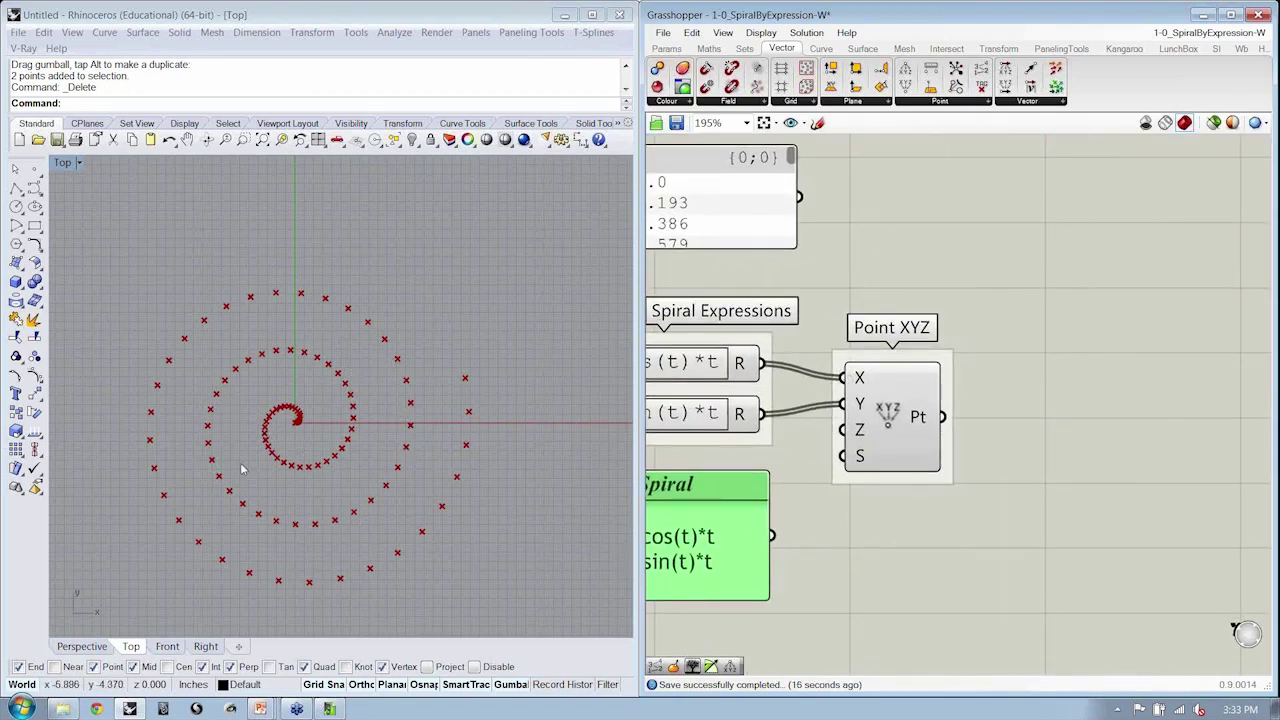
{"action": "left_click", "coordinate": [1034, 296]}
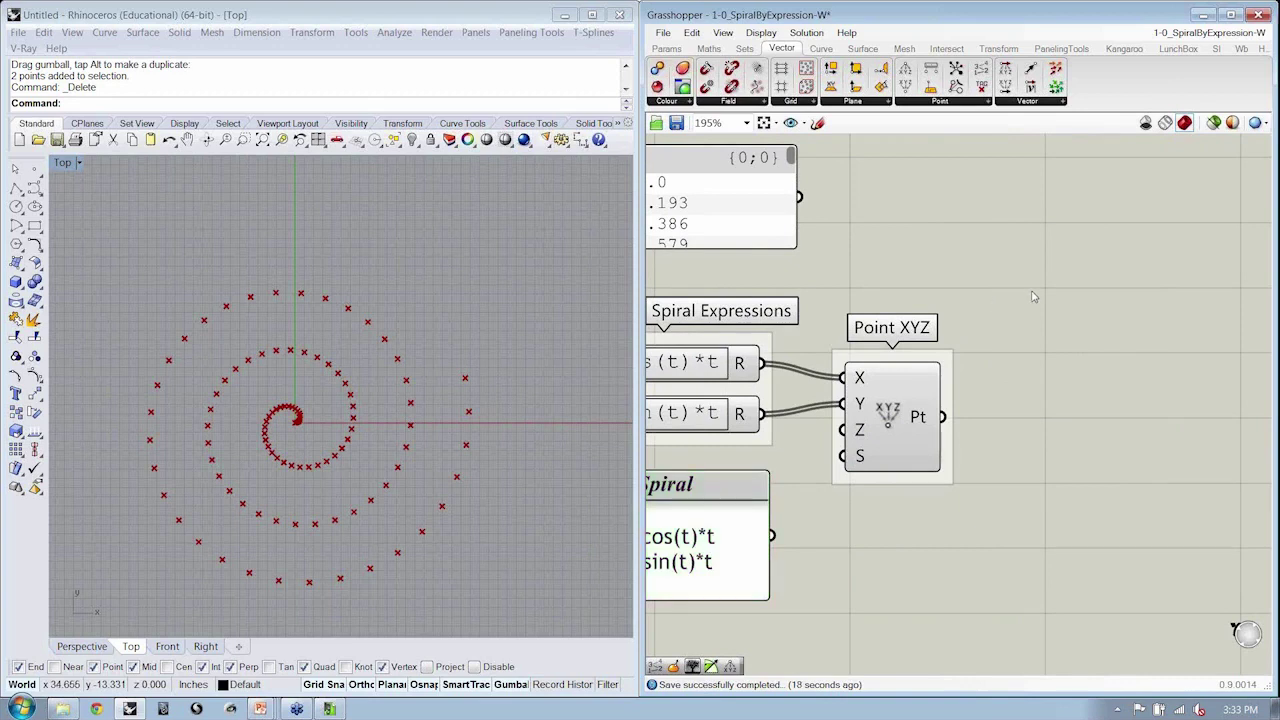
Step: Add an Interpolate curve component beyond the Point XYZ group and connect the Pt output to its V input
{"action": "left_click", "coordinate": [826, 50]}
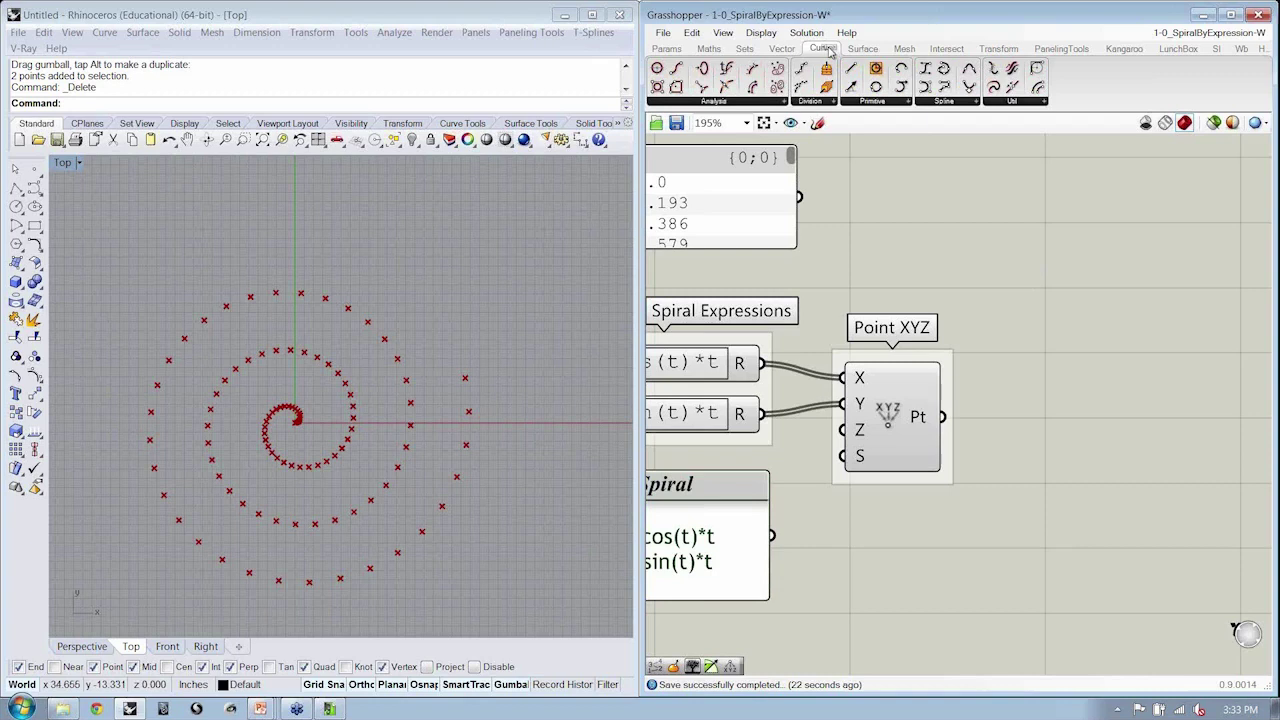
{"action": "left_click", "coordinate": [972, 104]}
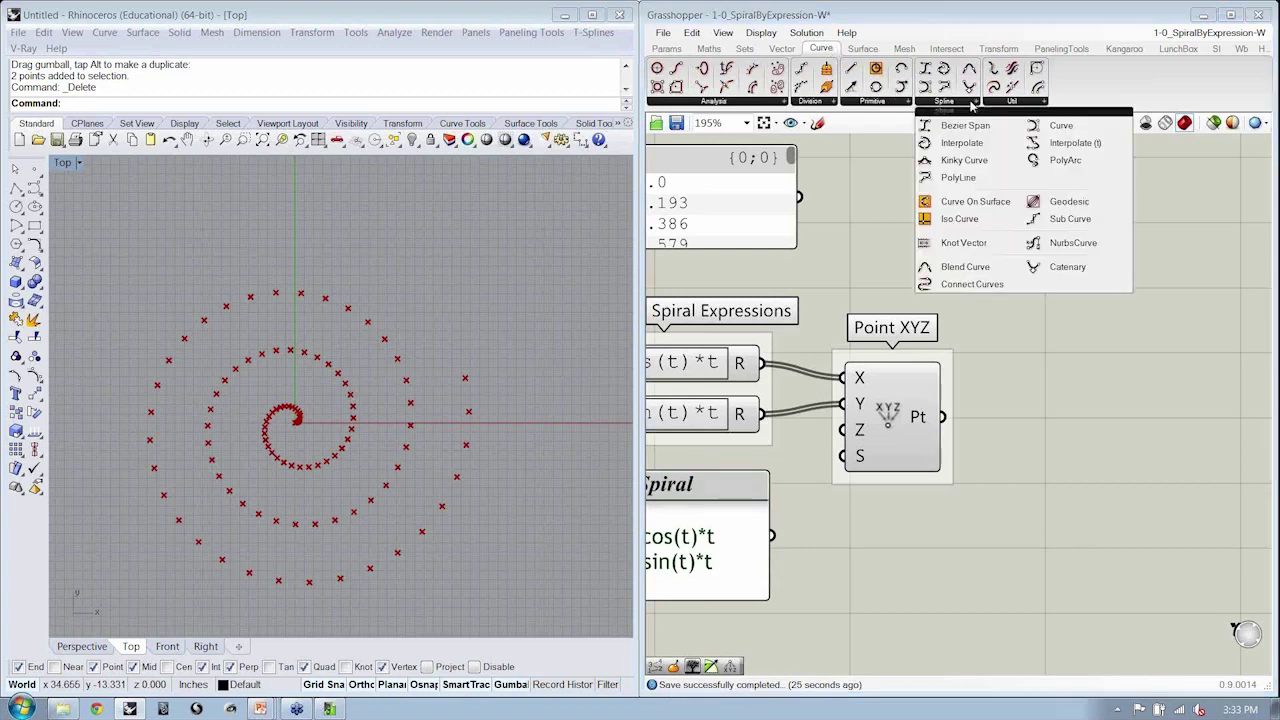
{"action": "left_click", "coordinate": [970, 148]}
{"action": "left_click", "coordinate": [1103, 290]}
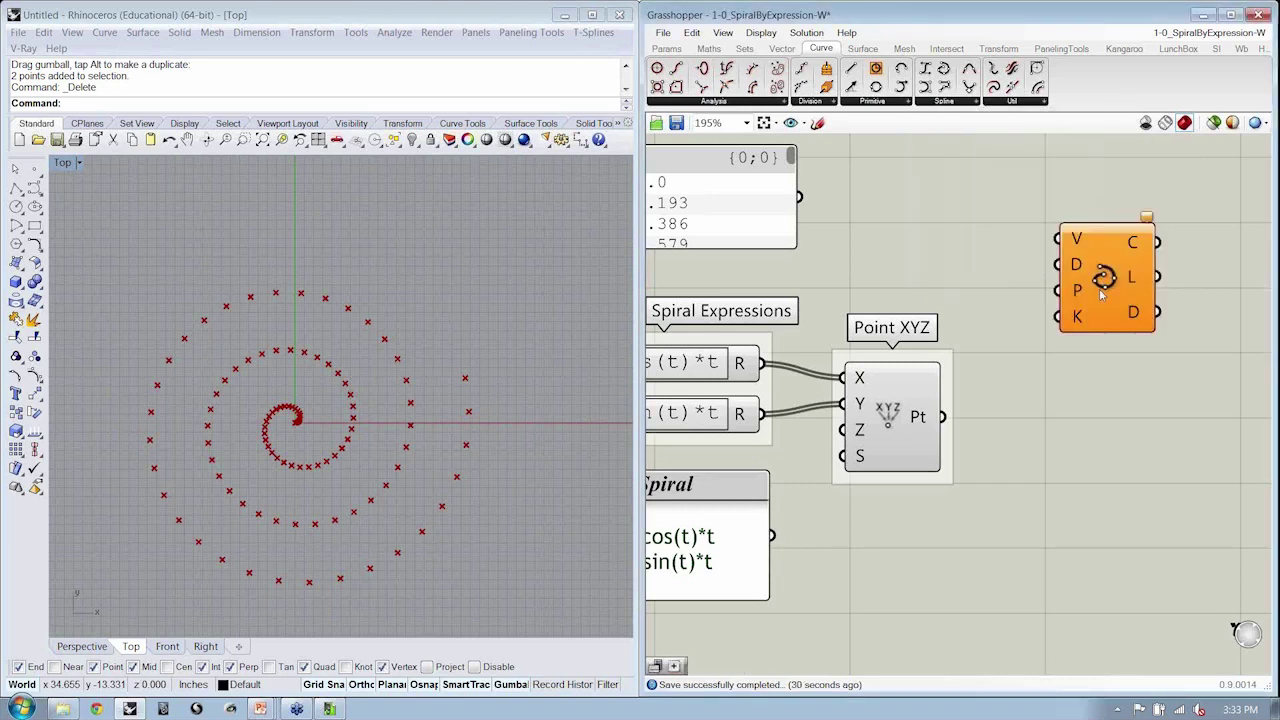
{"action": "left_click_drag", "start_coordinate": [942, 416], "coordinate": [1058, 240]}
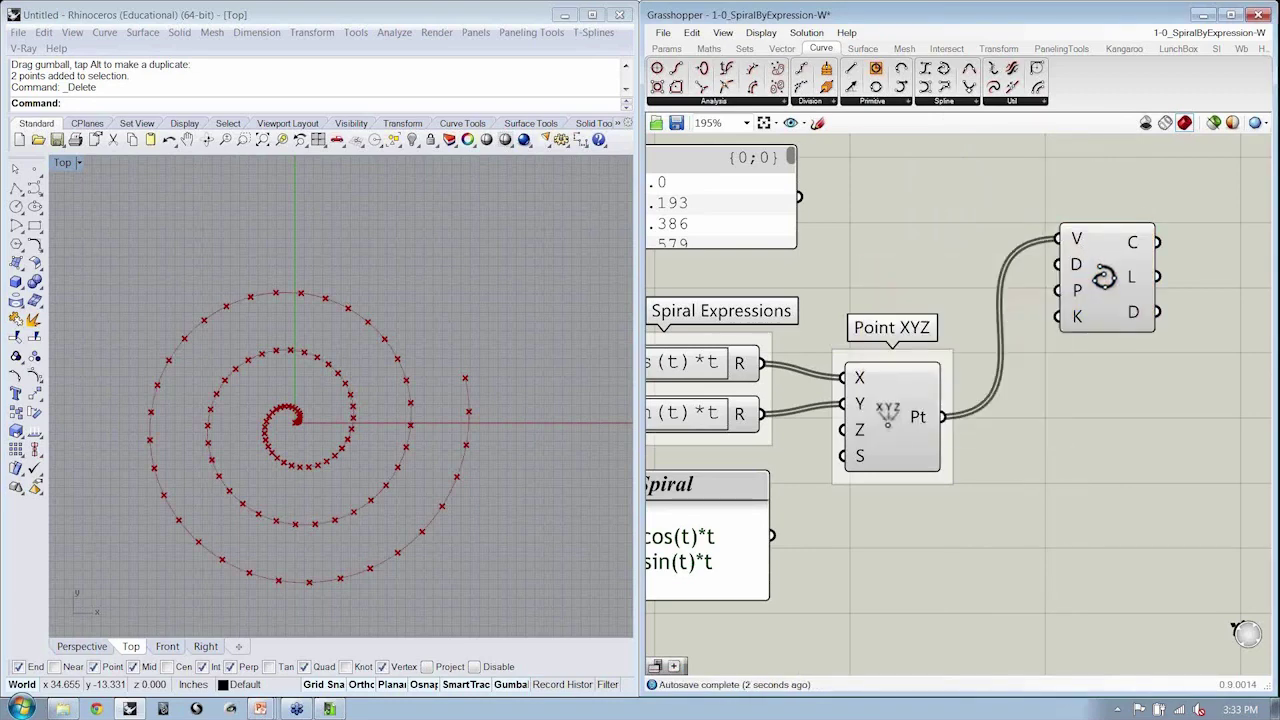
Step: Turn off the preview of the Point XYZ component so only the interpolated curve displays
{"action": "scroll", "coordinate": [1240, 240], "scroll_direction": "down", "scroll_amount": 3}
{"action": "left_click_drag", "start_coordinate": [1085, 370], "coordinate": [814, 298]}
{"action": "right_click", "coordinate": [940, 270]}
{"action": "left_click", "coordinate": [946, 293]}
{"action": "right_click_drag", "start_coordinate": [718, 366], "coordinate": [839, 379]}
{"action": "scroll", "coordinate": [868, 367], "scroll_direction": "down", "scroll_amount": 2}
{"action": "left_click", "coordinate": [764, 413]}
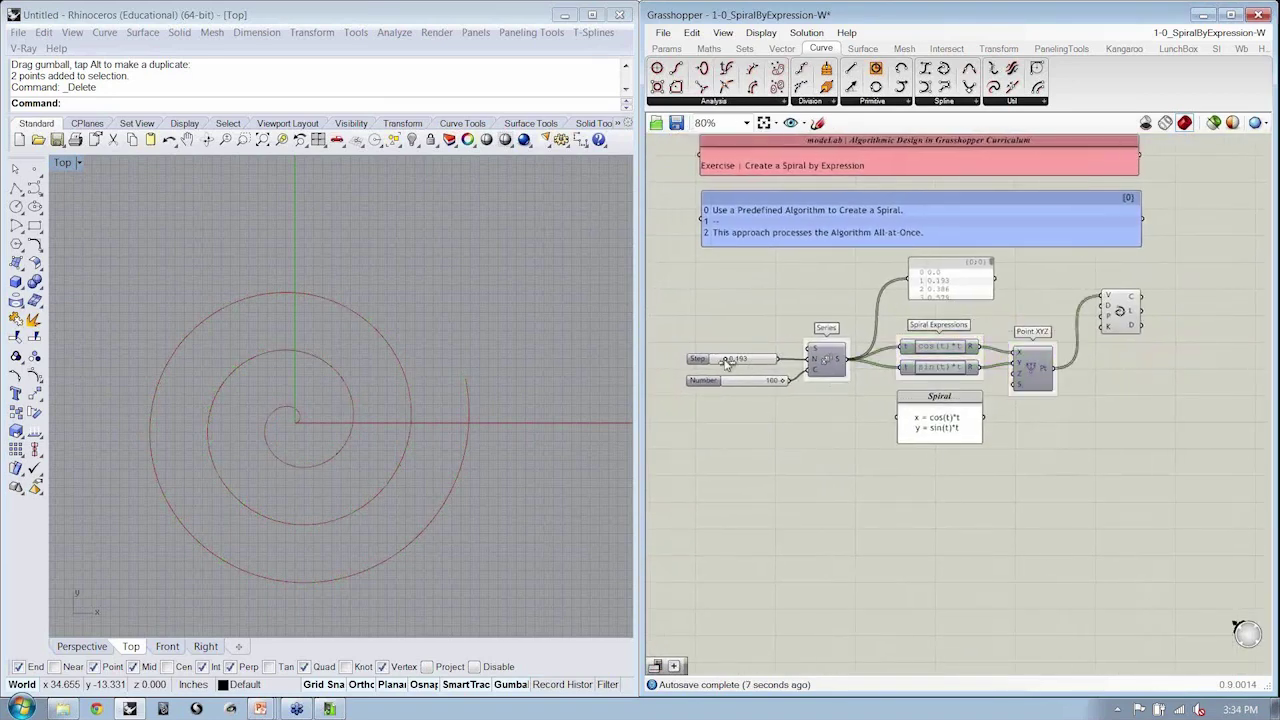
Step: Increase the Step slider feeding the Series component to 0.286 and frame the enlarged spiral in the Top view
{"action": "left_click_drag", "start_coordinate": [727, 364], "coordinate": [790, 393]}
{"action": "right_click_drag", "start_coordinate": [414, 431], "coordinate": [430, 427]}
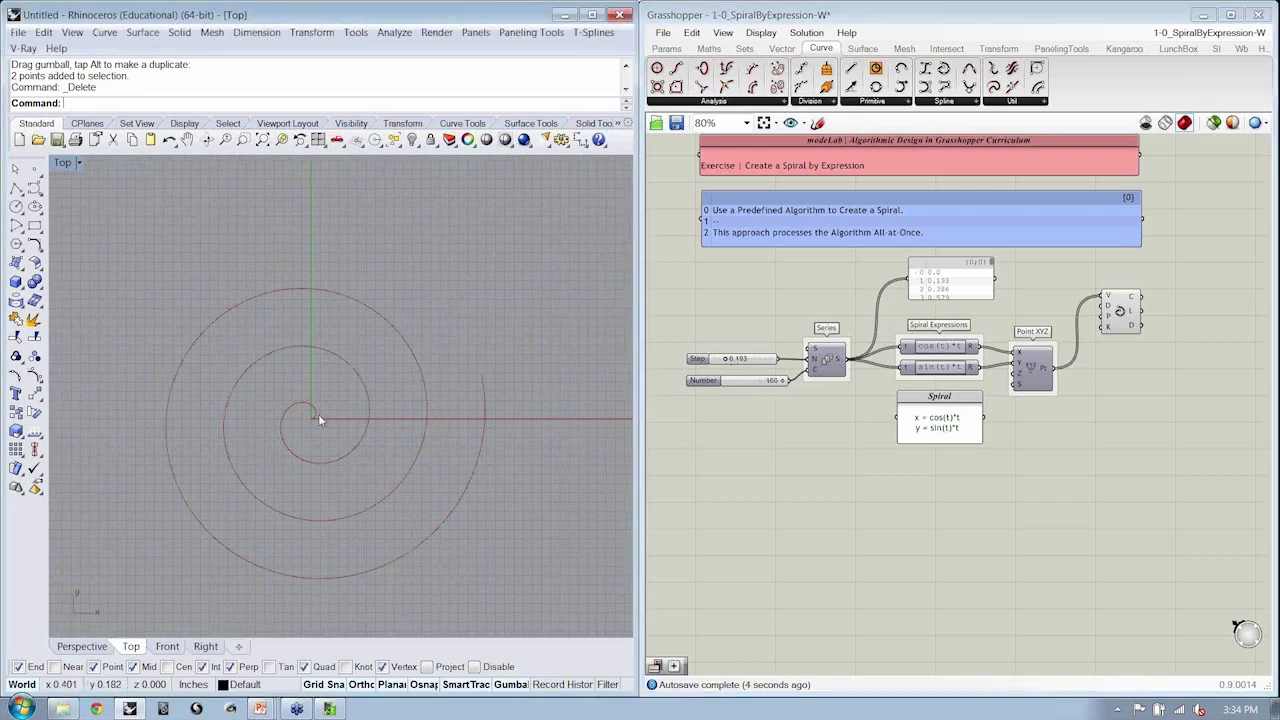
{"action": "left_click_drag", "start_coordinate": [722, 359], "coordinate": [736, 362]}
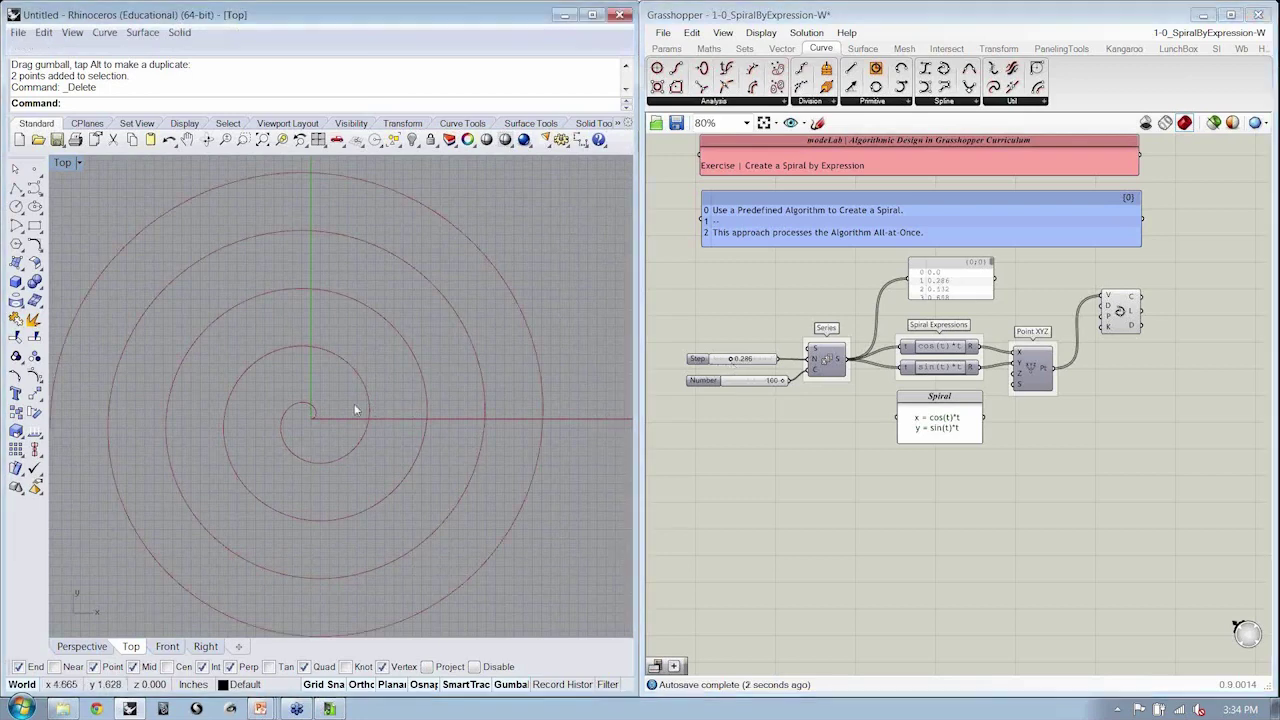
{"action": "scroll", "coordinate": [366, 395], "scroll_direction": "down", "scroll_amount": 3}
{"action": "scroll", "coordinate": [1120, 320], "scroll_direction": "up", "scroll_amount": 3}
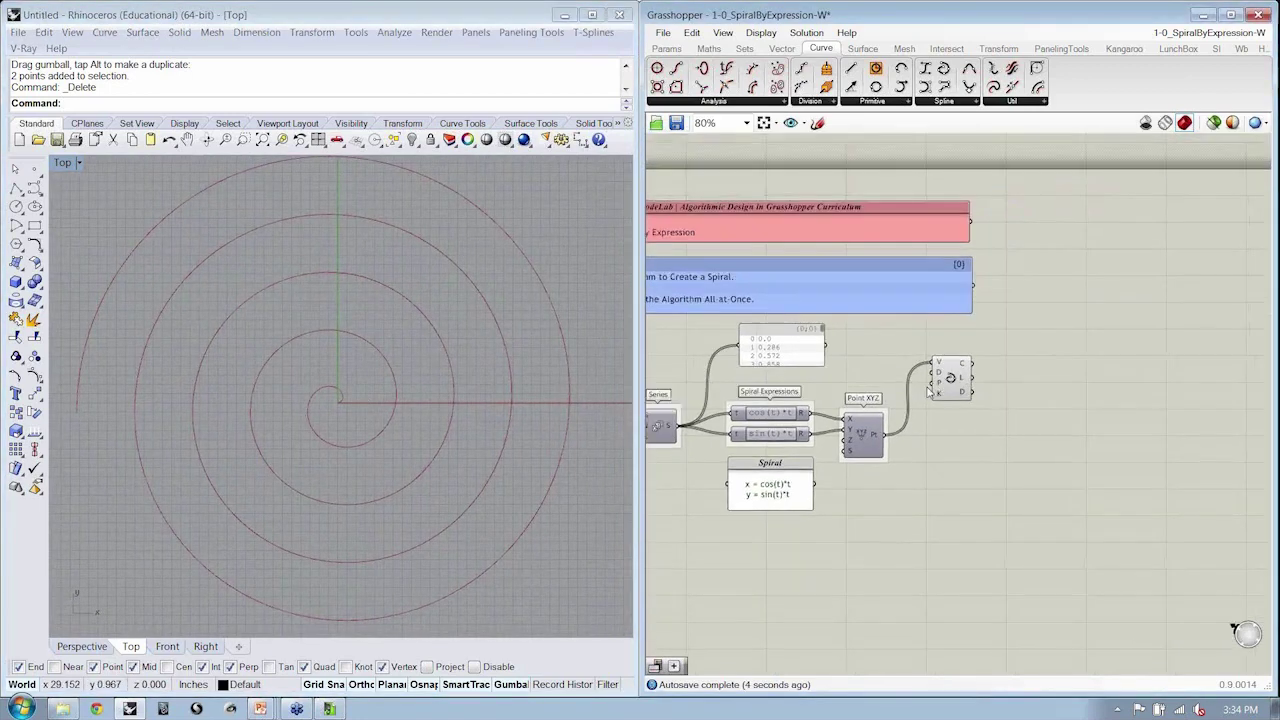
{"action": "left_click", "coordinate": [966, 396]}
{"action": "left_click_drag", "start_coordinate": [964, 390], "coordinate": [959, 388]}
{"action": "left_click", "coordinate": [953, 456]}
{"action": "right_click_drag", "start_coordinate": [978, 480], "coordinate": [976, 450]}
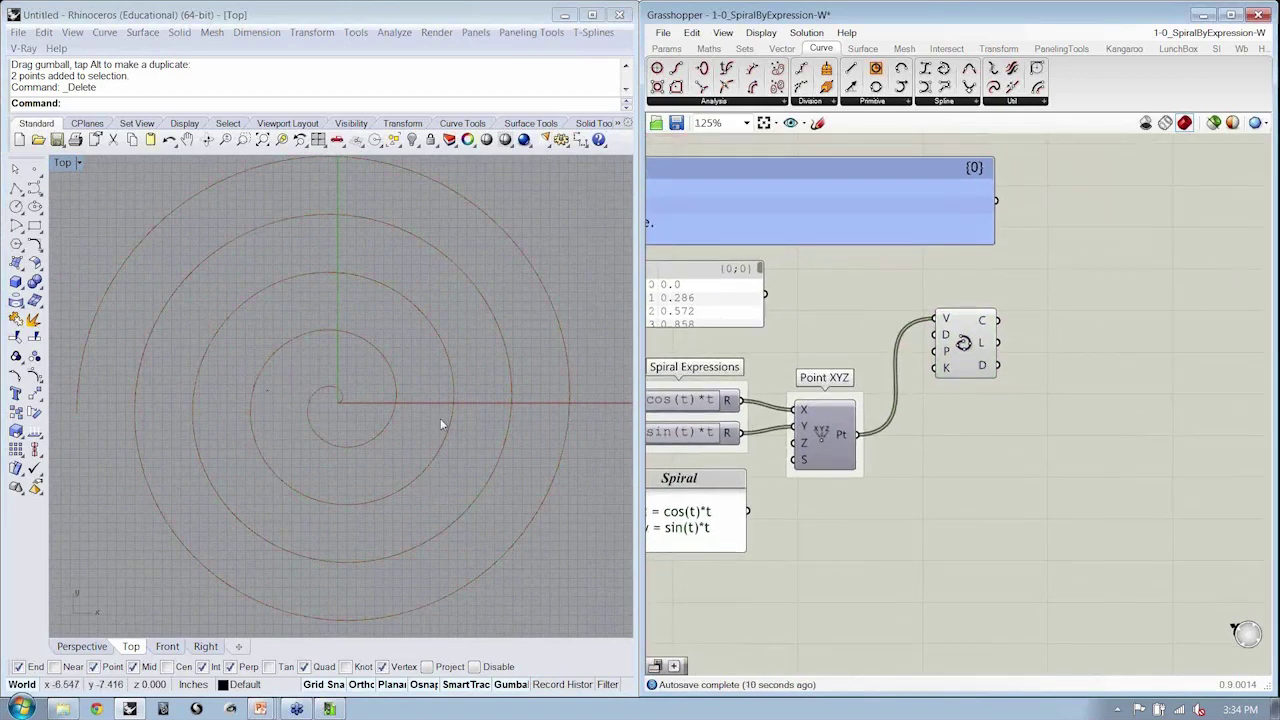
Step: Add a Circle component below the Interpolate component and connect the Point XYZ Pt output to its P input
{"action": "scroll", "coordinate": [848, 486], "scroll_direction": "down", "scroll_amount": 2}
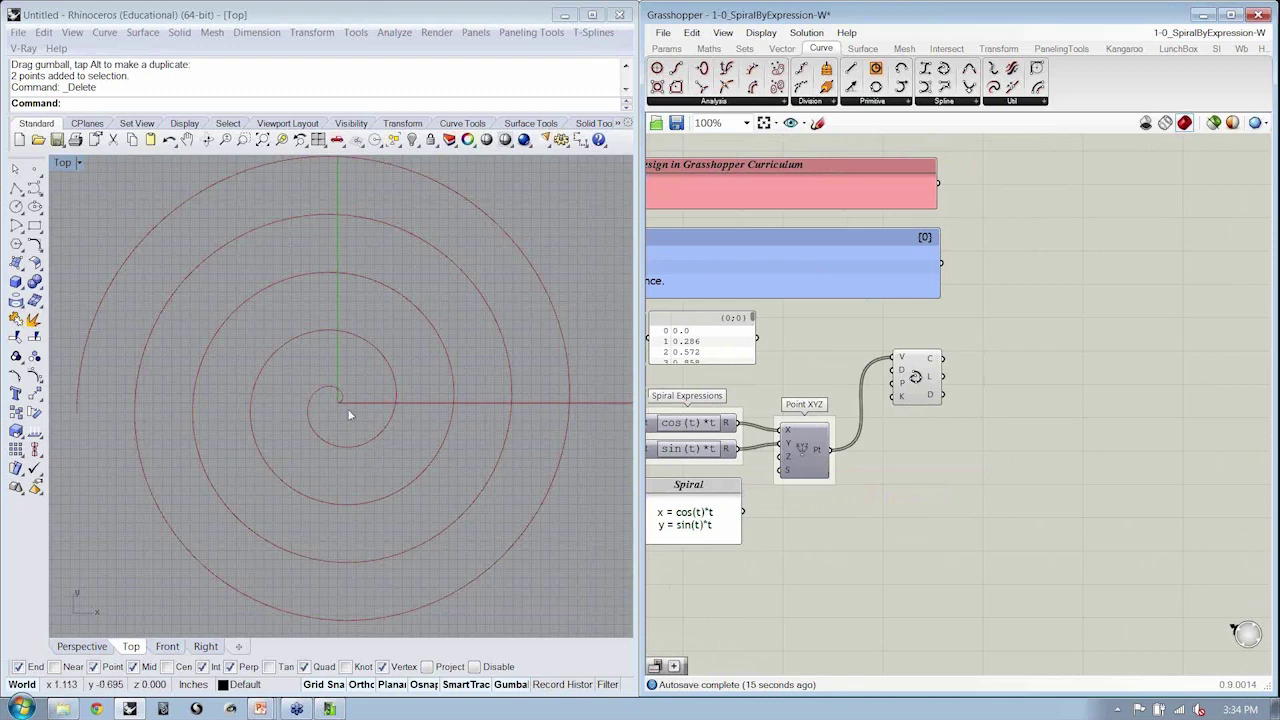
{"action": "left_click", "coordinate": [907, 104]}
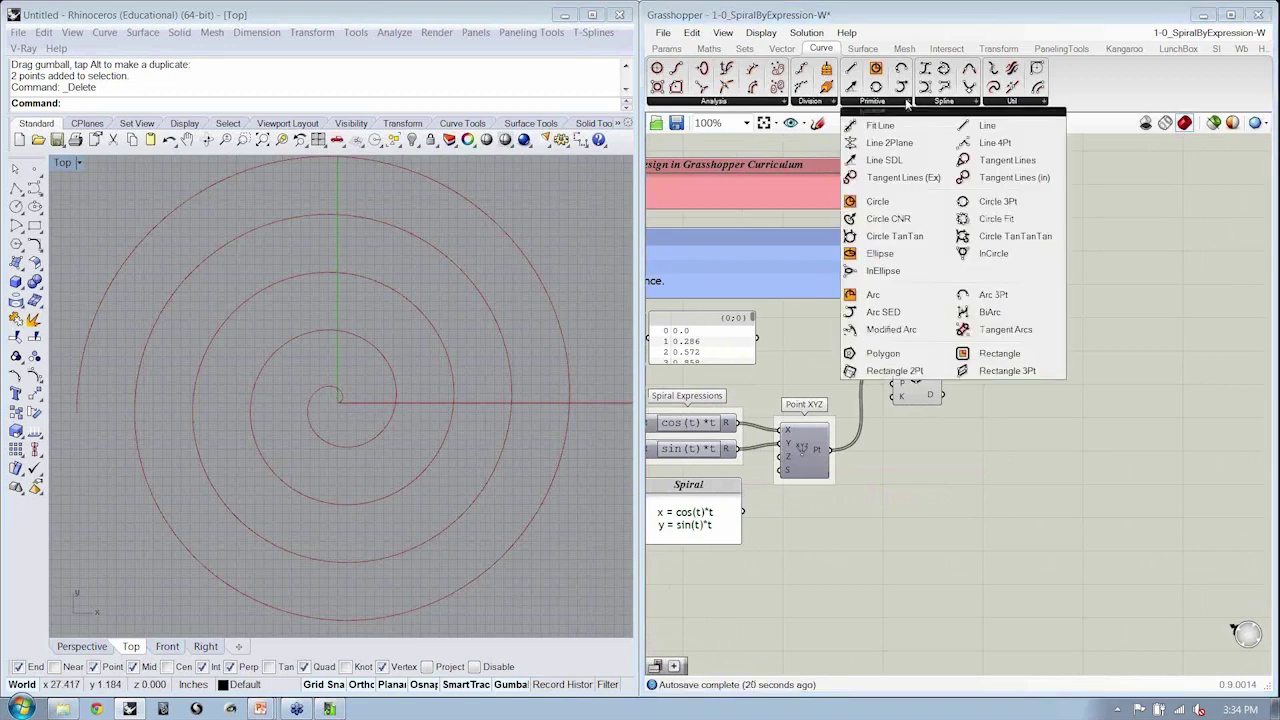
{"action": "left_click", "coordinate": [903, 204]}
{"action": "left_click", "coordinate": [903, 494]}
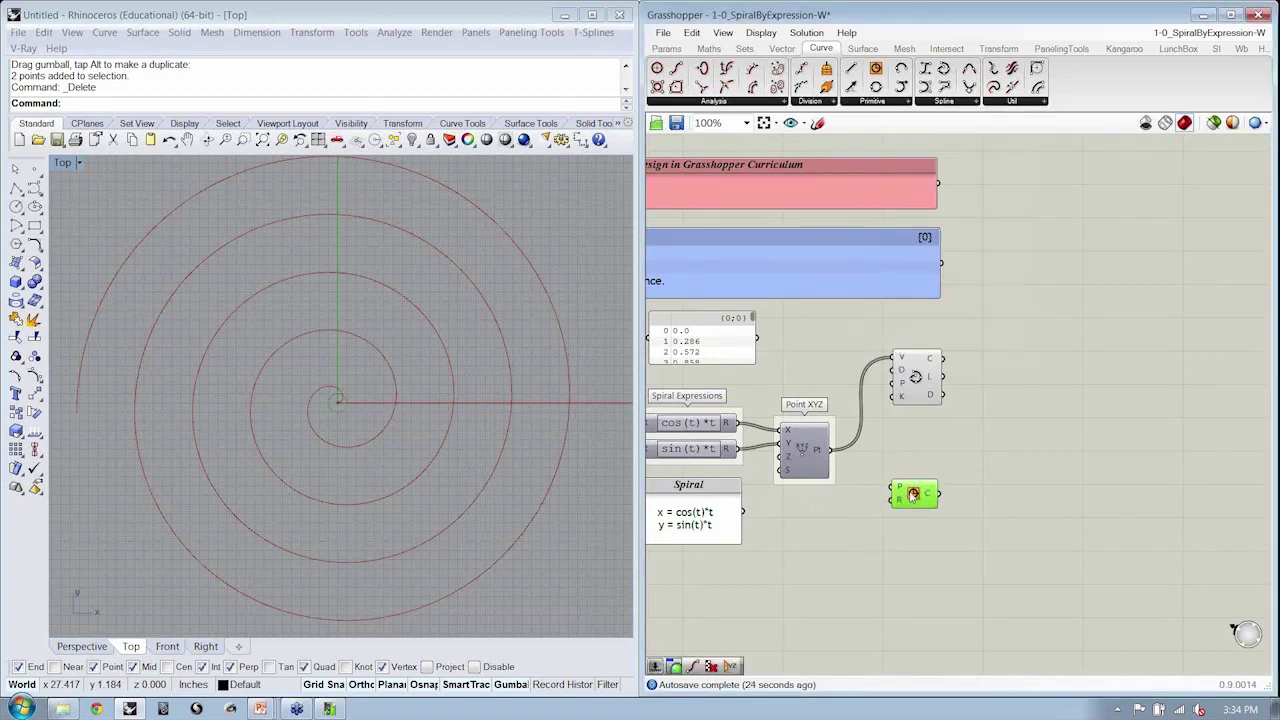
{"action": "left_click_drag", "start_coordinate": [833, 452], "coordinate": [897, 490]}
{"action": "right_click_drag", "start_coordinate": [316, 400], "coordinate": [345, 397]}
{"action": "left_click", "coordinate": [964, 452]}
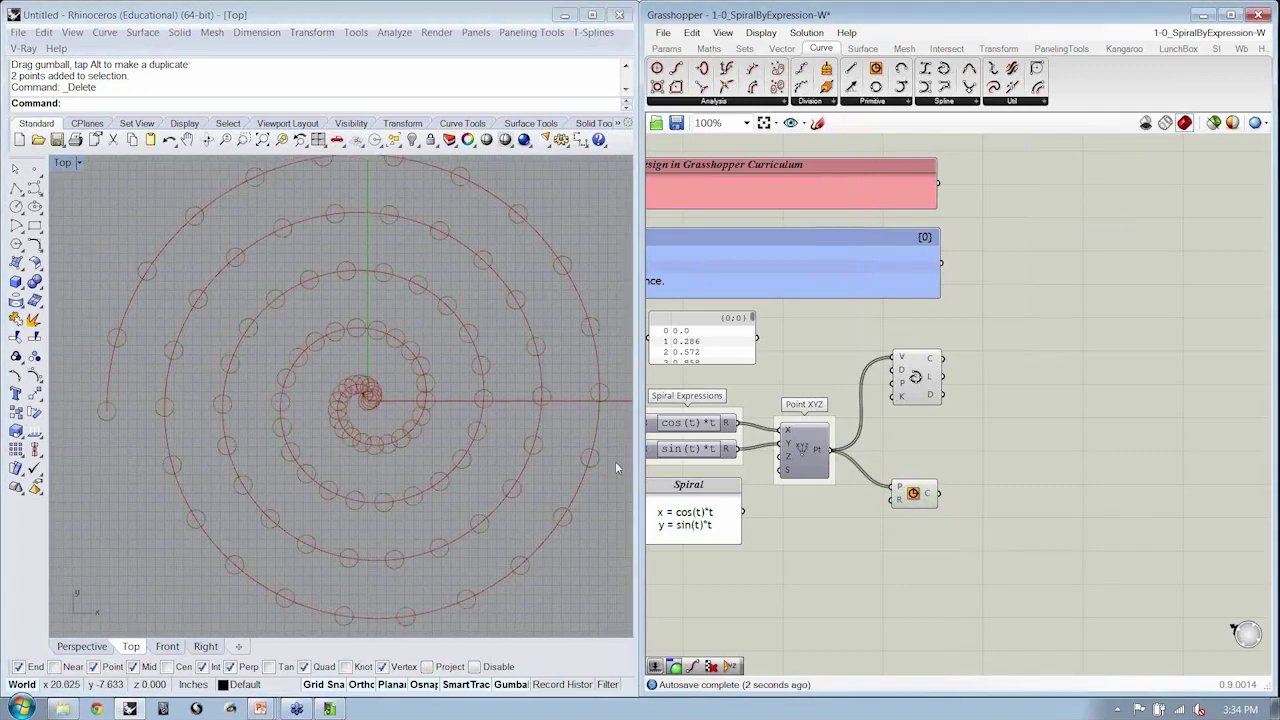
{"action": "right_click_drag", "start_coordinate": [551, 470], "coordinate": [518, 455]}
{"action": "scroll", "coordinate": [536, 482], "scroll_direction": "down", "scroll_amount": 2}
{"action": "left_click_drag", "start_coordinate": [918, 500], "coordinate": [918, 493]}
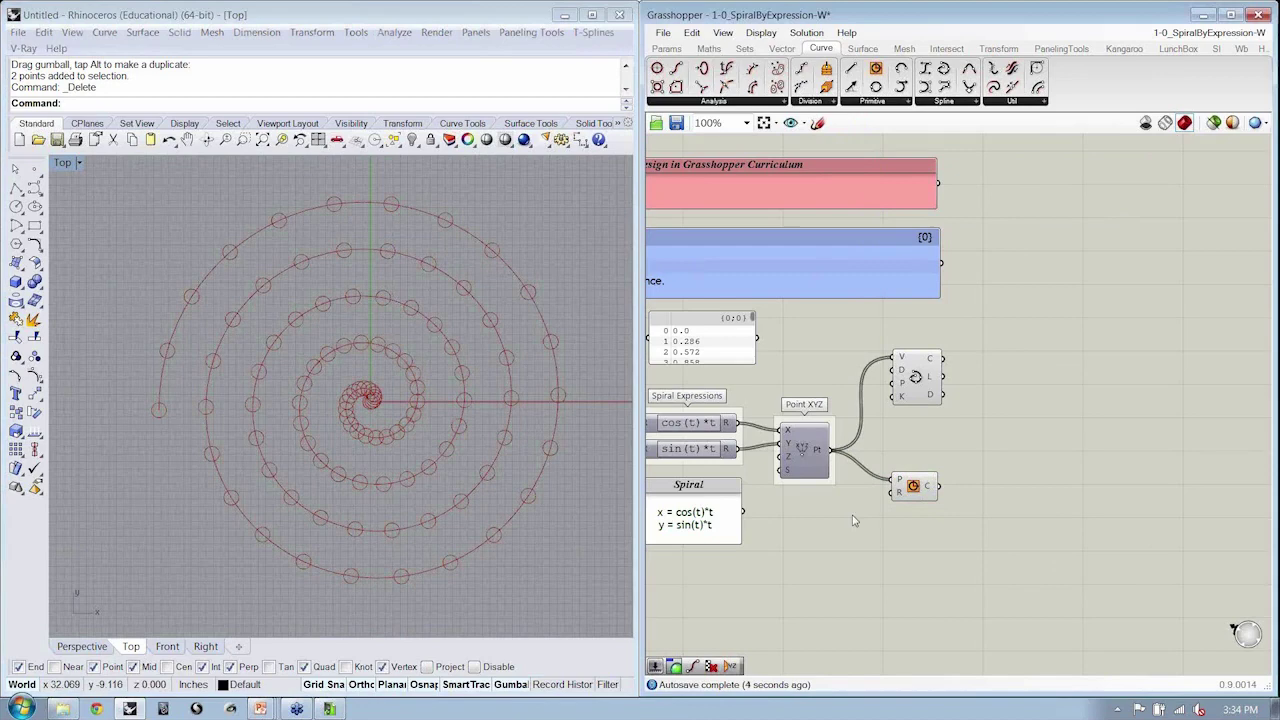
Step: Add a number slider connected to the Circle component's R input and set the radius to 0.720
{"action": "left_click", "coordinate": [666, 48]}
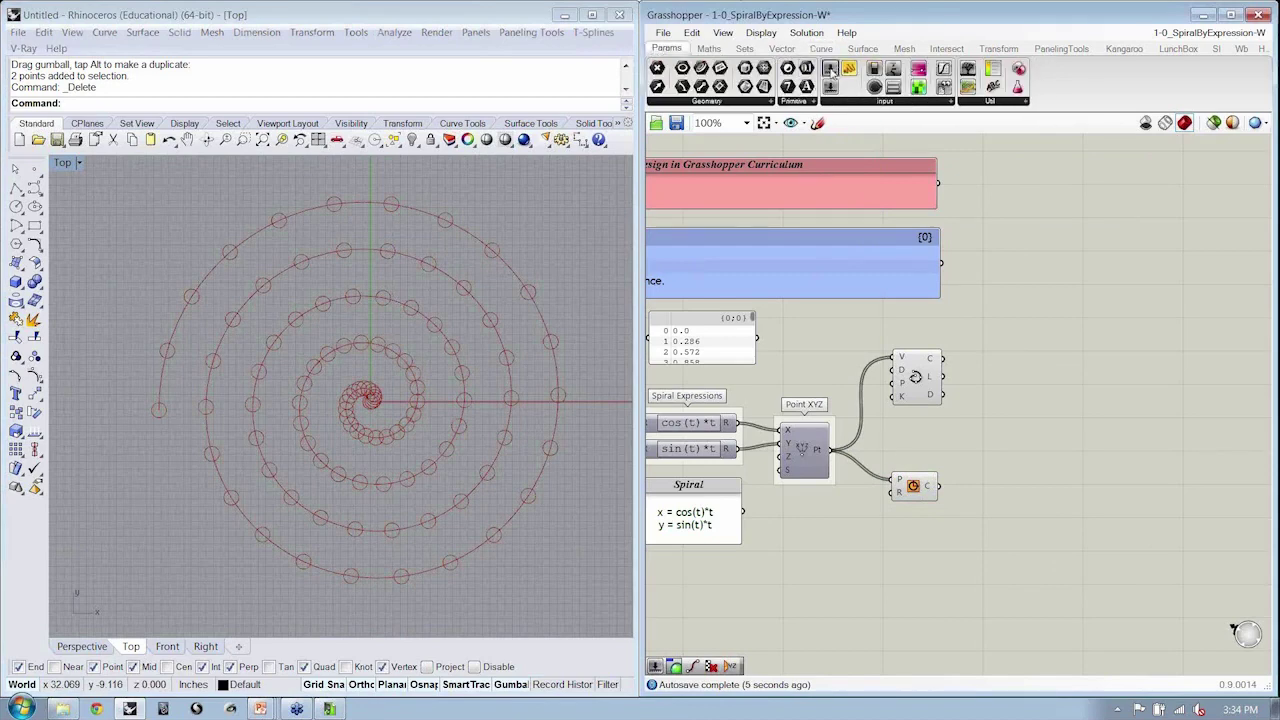
{"action": "left_click_drag", "start_coordinate": [832, 74], "coordinate": [896, 490]}
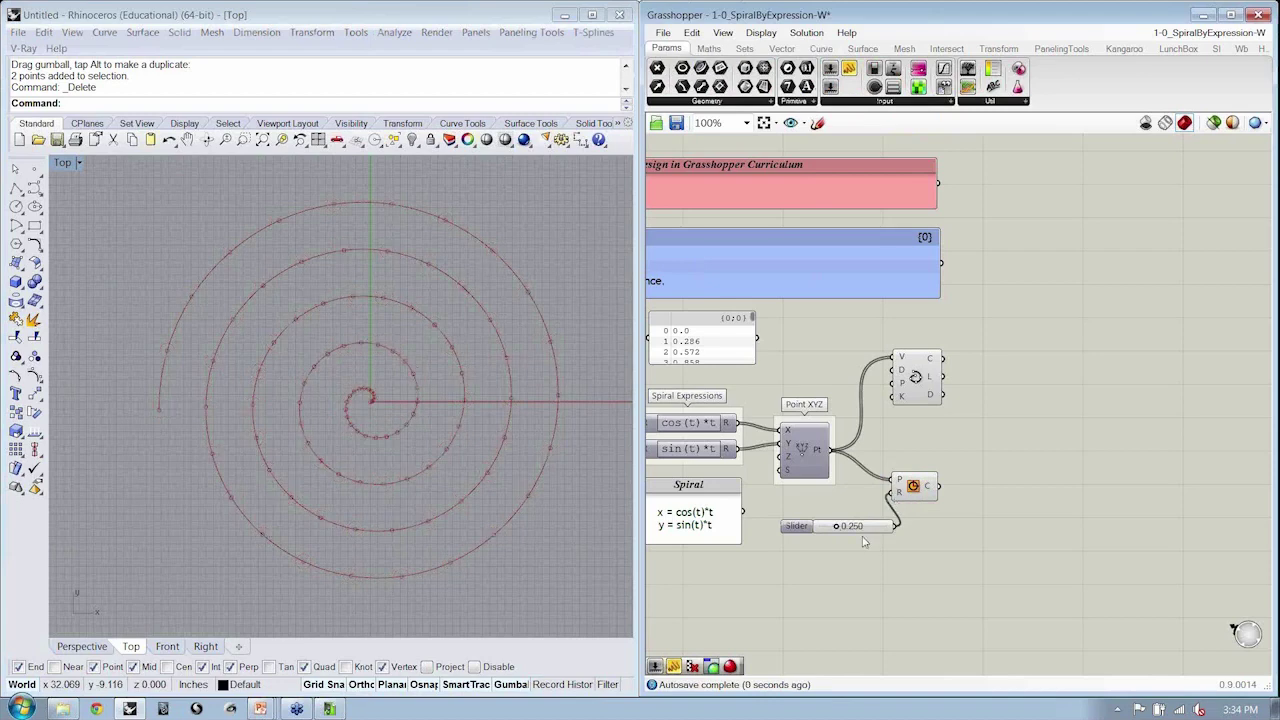
{"action": "left_click_drag", "start_coordinate": [836, 529], "coordinate": [867, 531]}
Step: Shift the Circle component slightly outward and align the Interpolate component directly above it
{"action": "left_click_drag", "start_coordinate": [913, 488], "coordinate": [928, 468]}
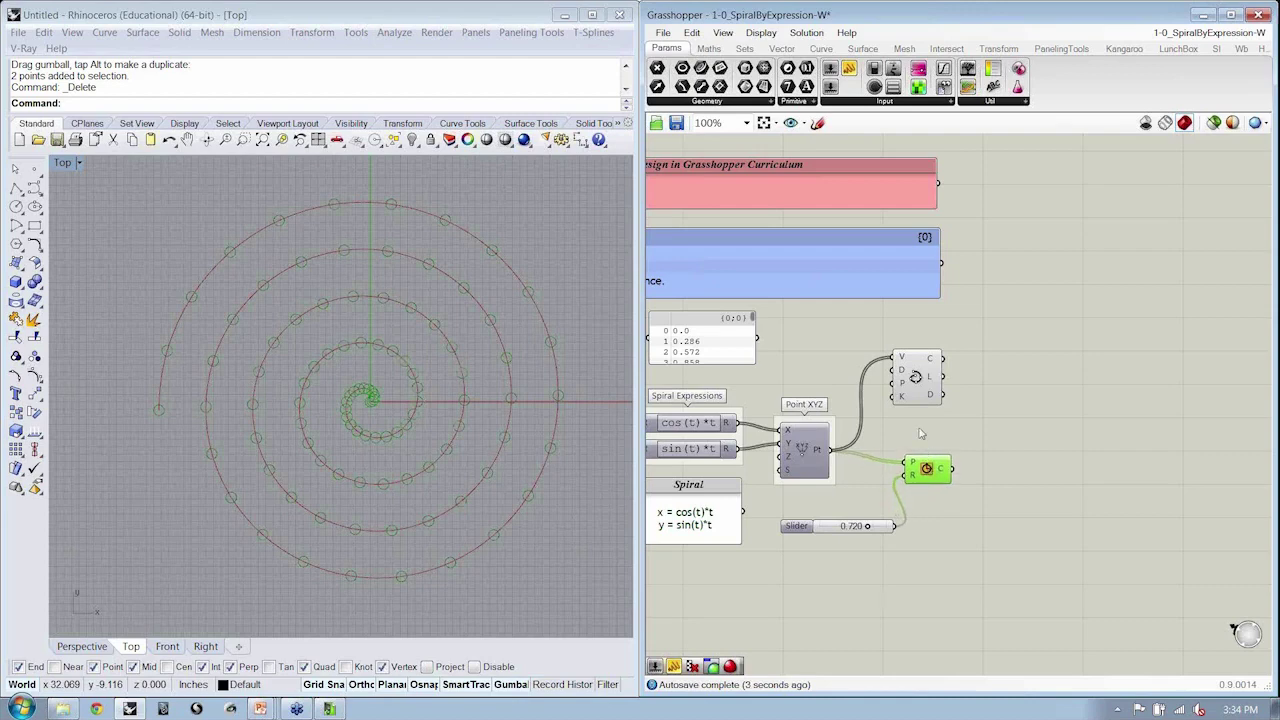
{"action": "left_click_drag", "start_coordinate": [914, 396], "coordinate": [926, 427]}
{"action": "left_click", "coordinate": [1020, 399]}
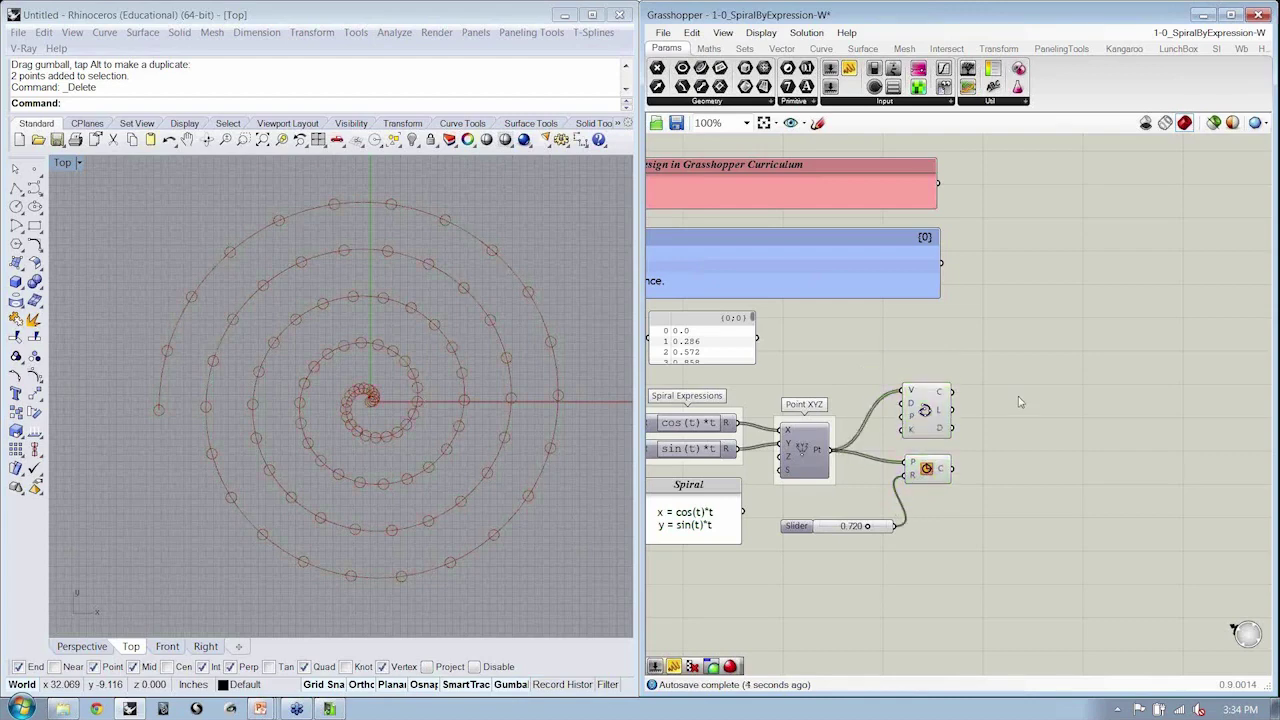
{"action": "right_click_drag", "start_coordinate": [958, 403], "coordinate": [1047, 416]}
{"action": "scroll", "coordinate": [1020, 400], "scroll_direction": "down", "scroll_amount": 1}
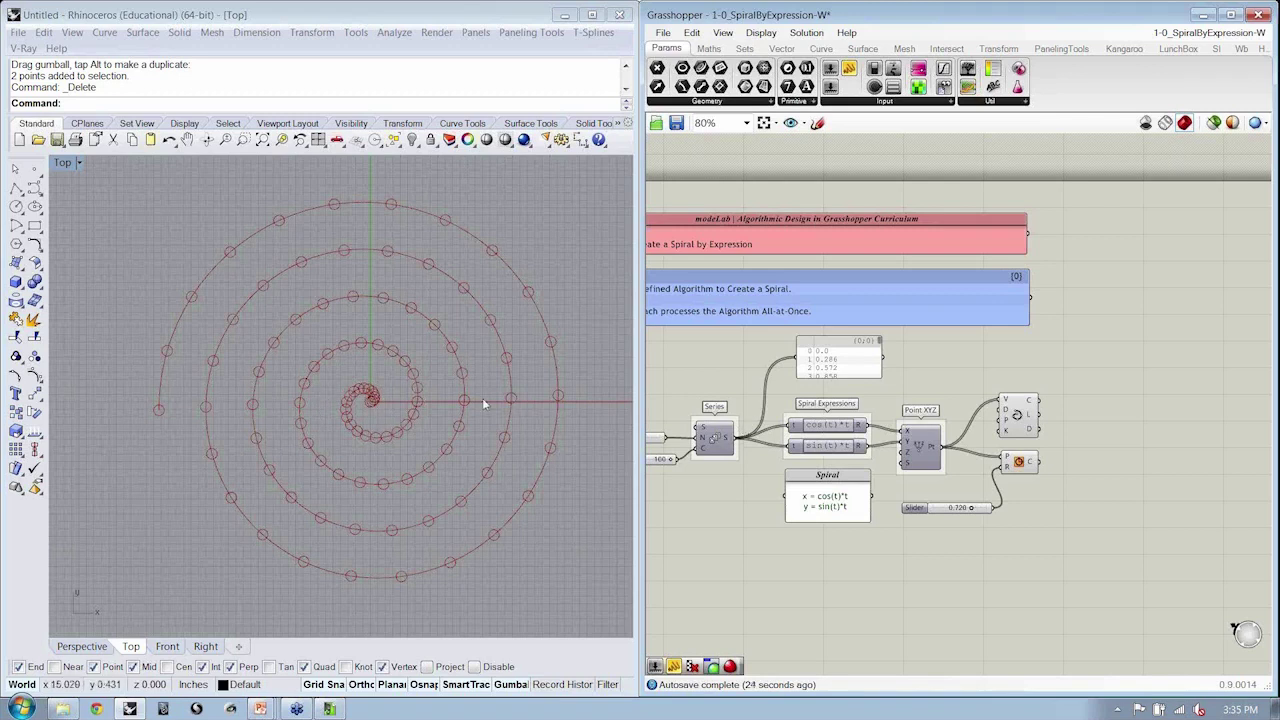
Step: Disable the Series component and re-enable it
{"action": "right_click", "coordinate": [716, 437]}
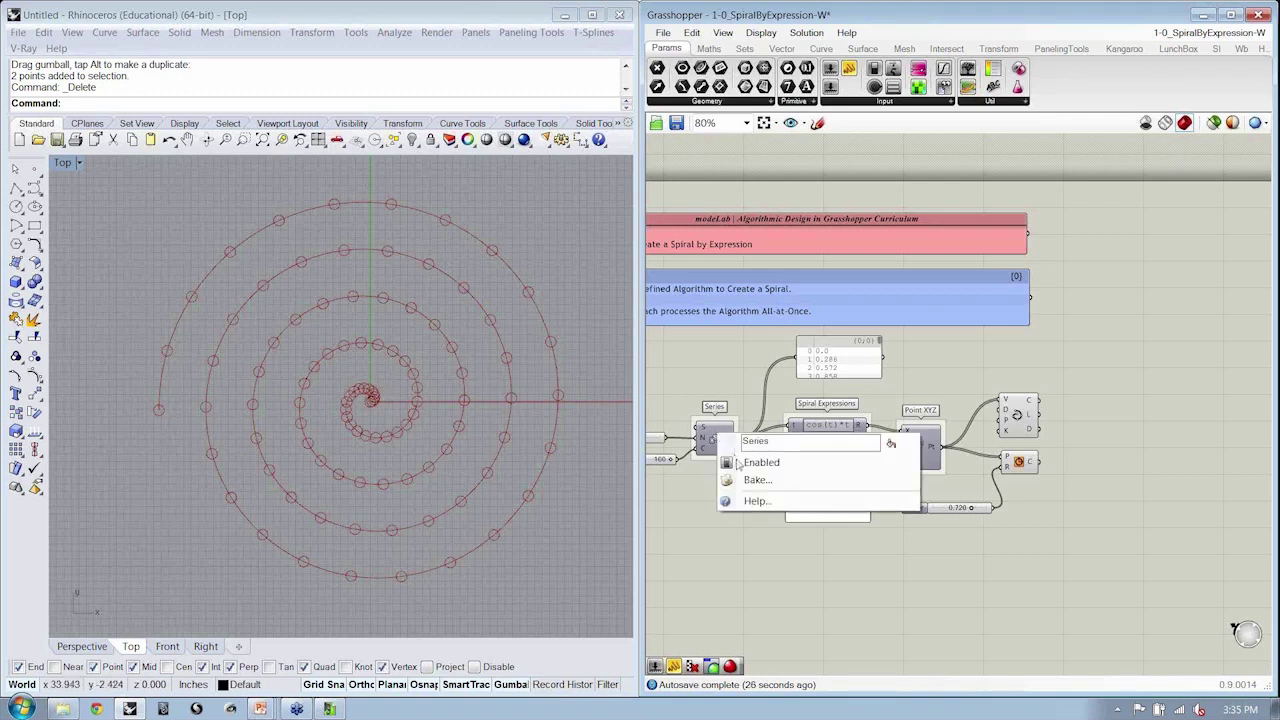
{"action": "left_click", "coordinate": [745, 464]}
{"action": "right_click", "coordinate": [716, 437]}
{"action": "left_click", "coordinate": [745, 464]}
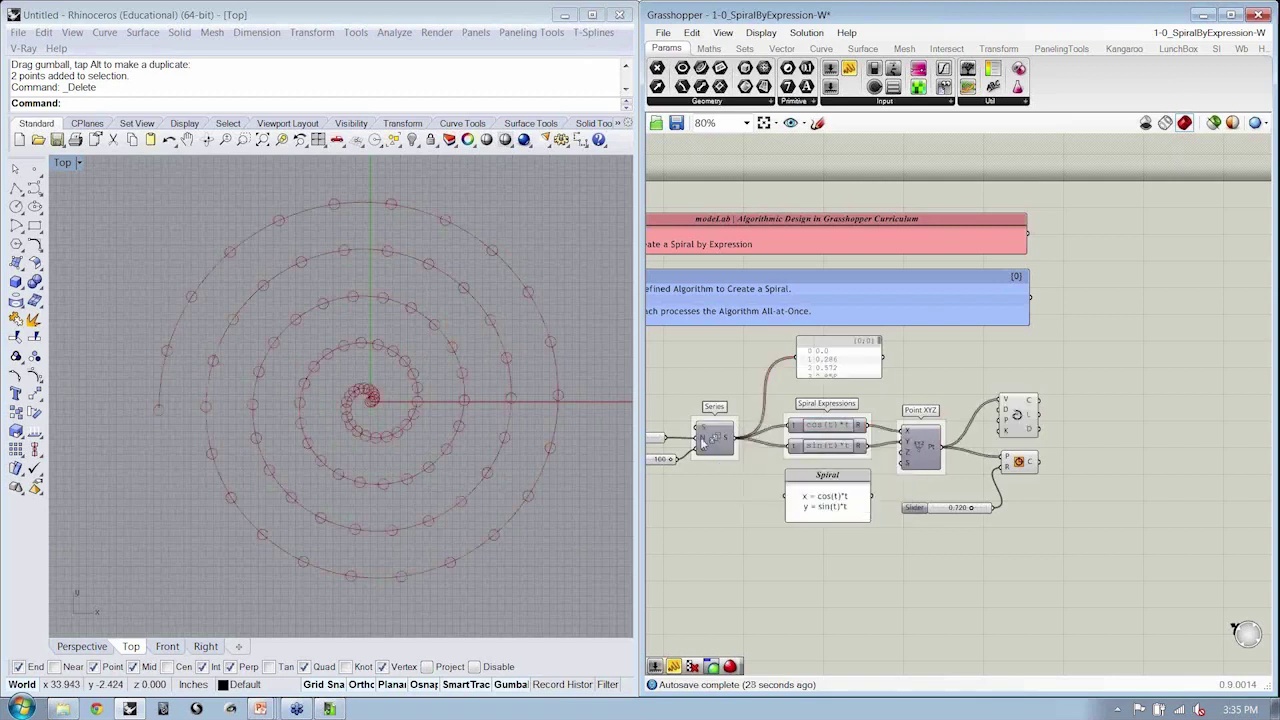
Step: Turn the Point XYZ preview on and examine the points at the circle centres along the spiral
{"action": "right_click", "coordinate": [920, 445]}
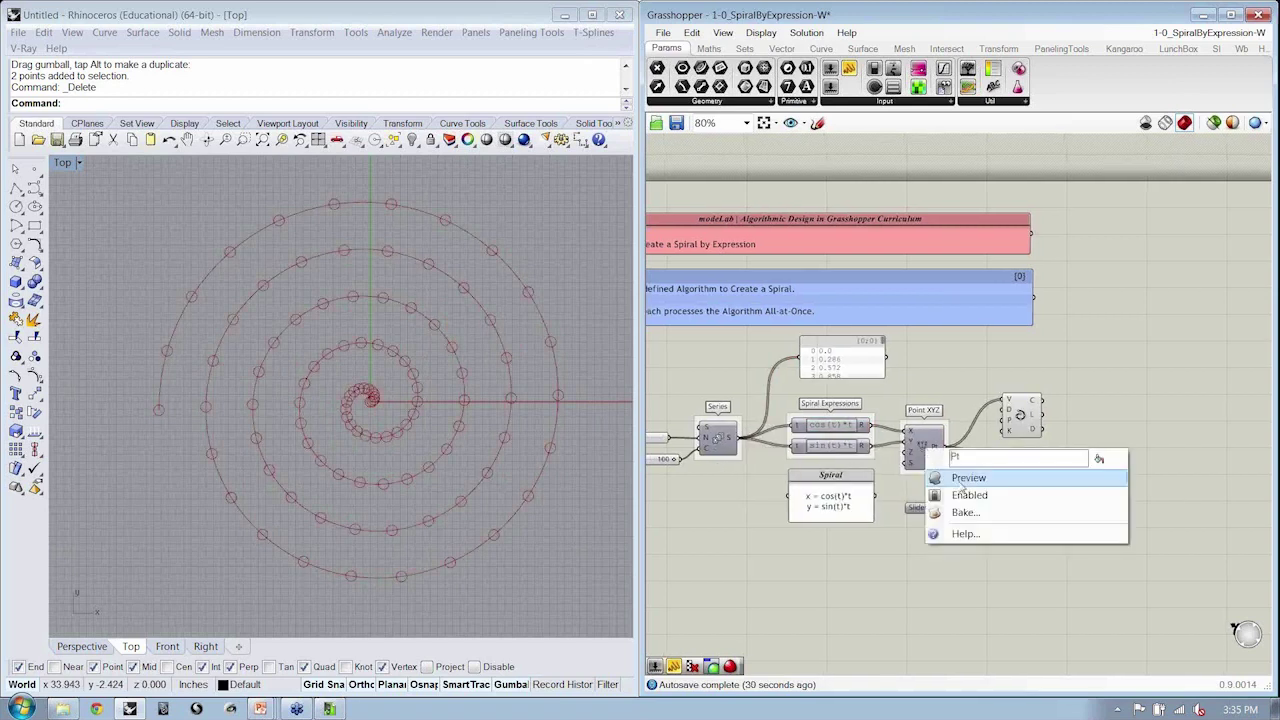
{"action": "left_click", "coordinate": [964, 478]}
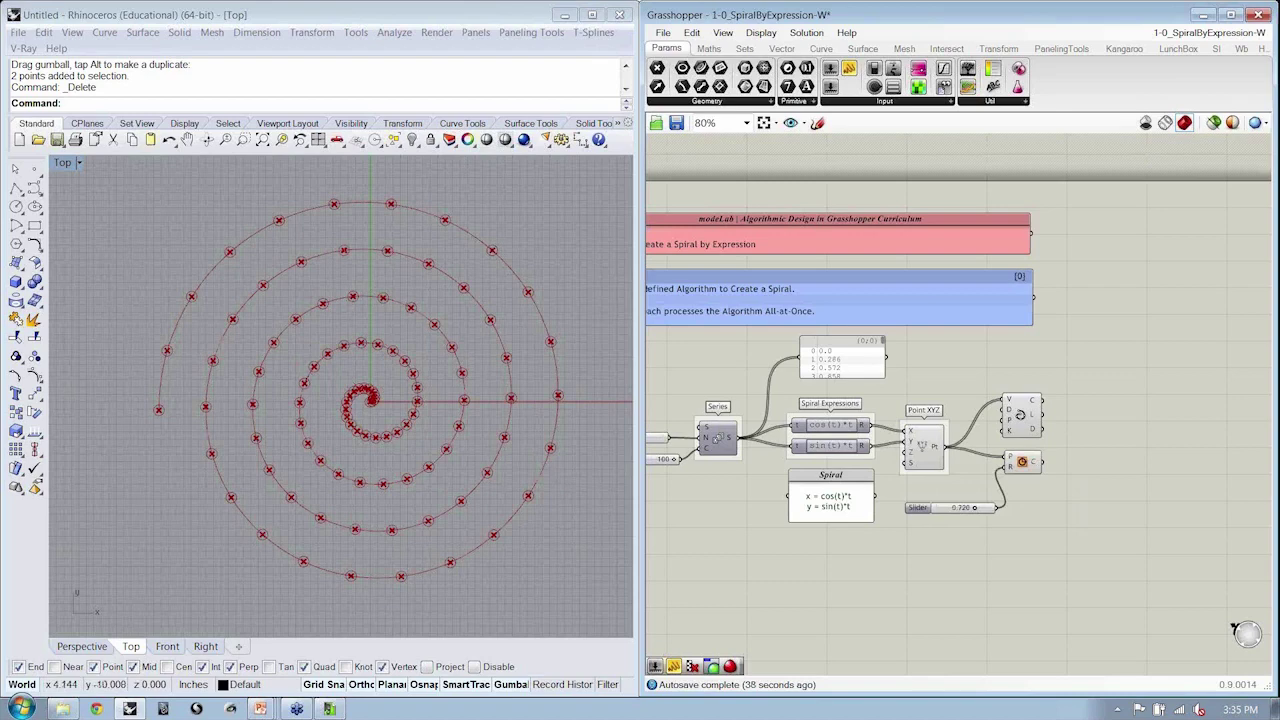
{"action": "right_click_drag", "start_coordinate": [832, 448], "coordinate": [903, 458]}
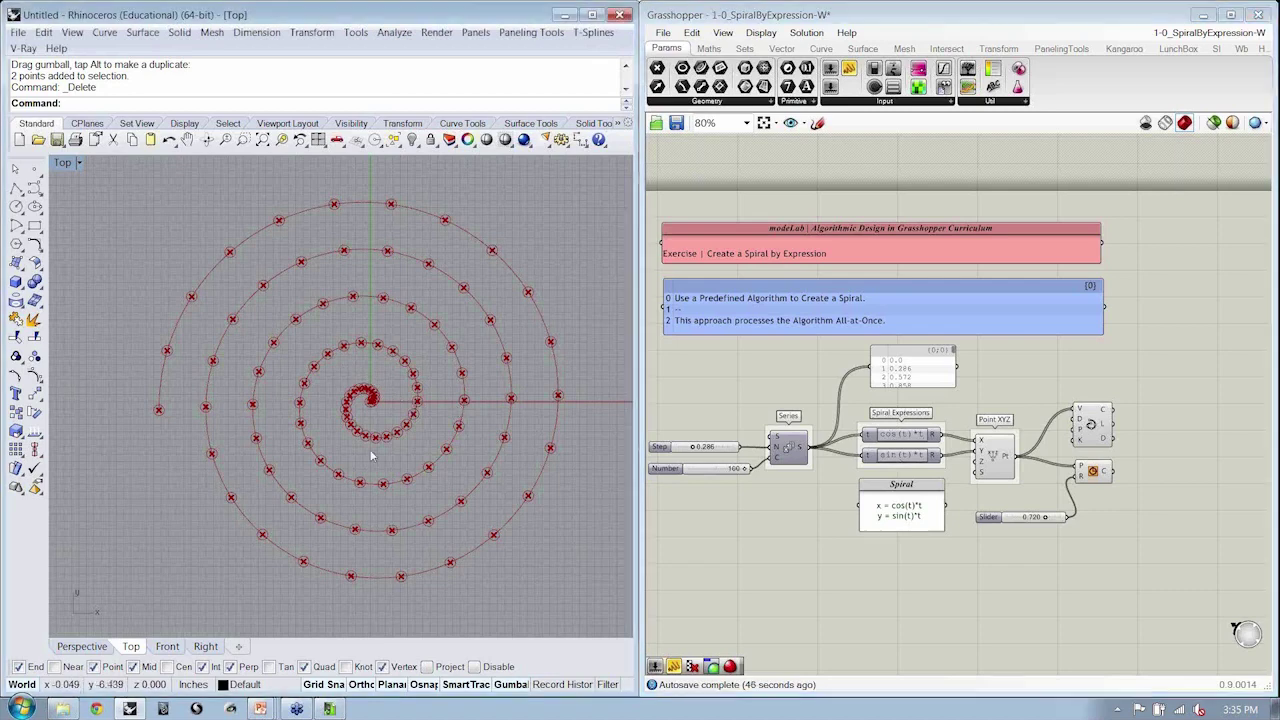
{"action": "scroll", "coordinate": [343, 402], "scroll_direction": "up", "scroll_amount": 3}
{"action": "scroll", "coordinate": [330, 413], "scroll_direction": "up", "scroll_amount": 1}
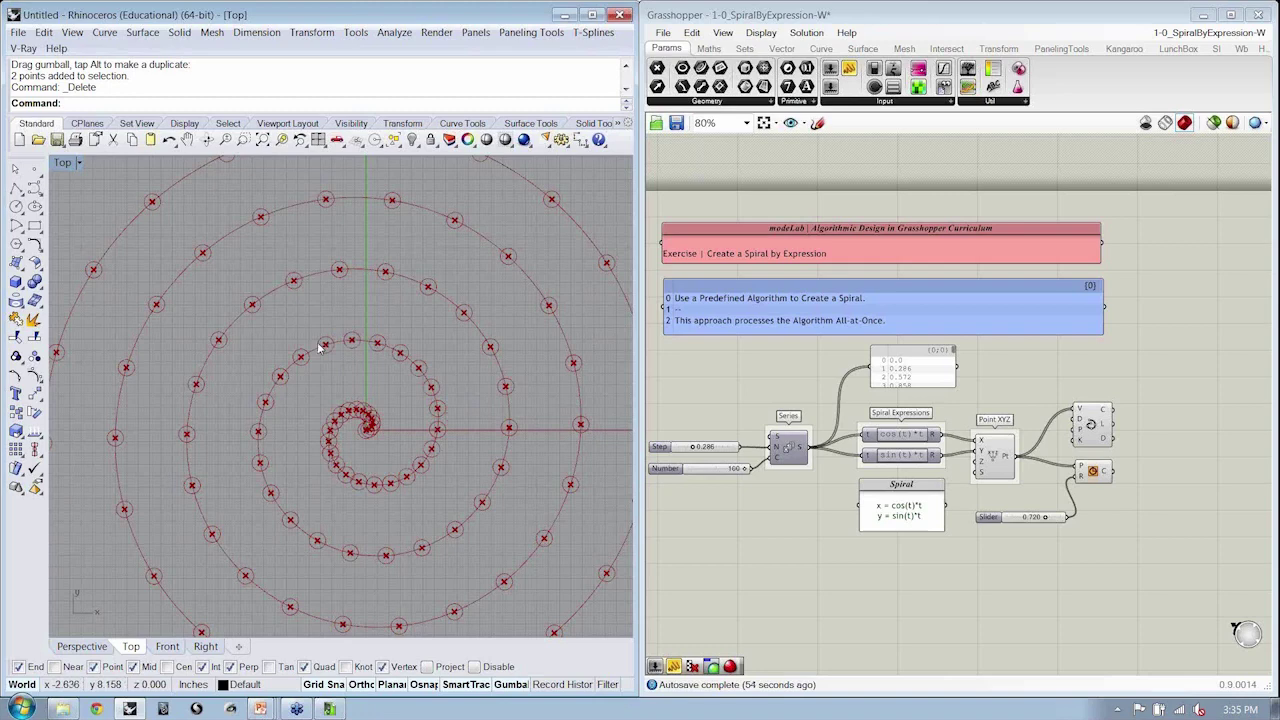
{"action": "scroll", "coordinate": [465, 470], "scroll_direction": "down", "scroll_amount": 3}
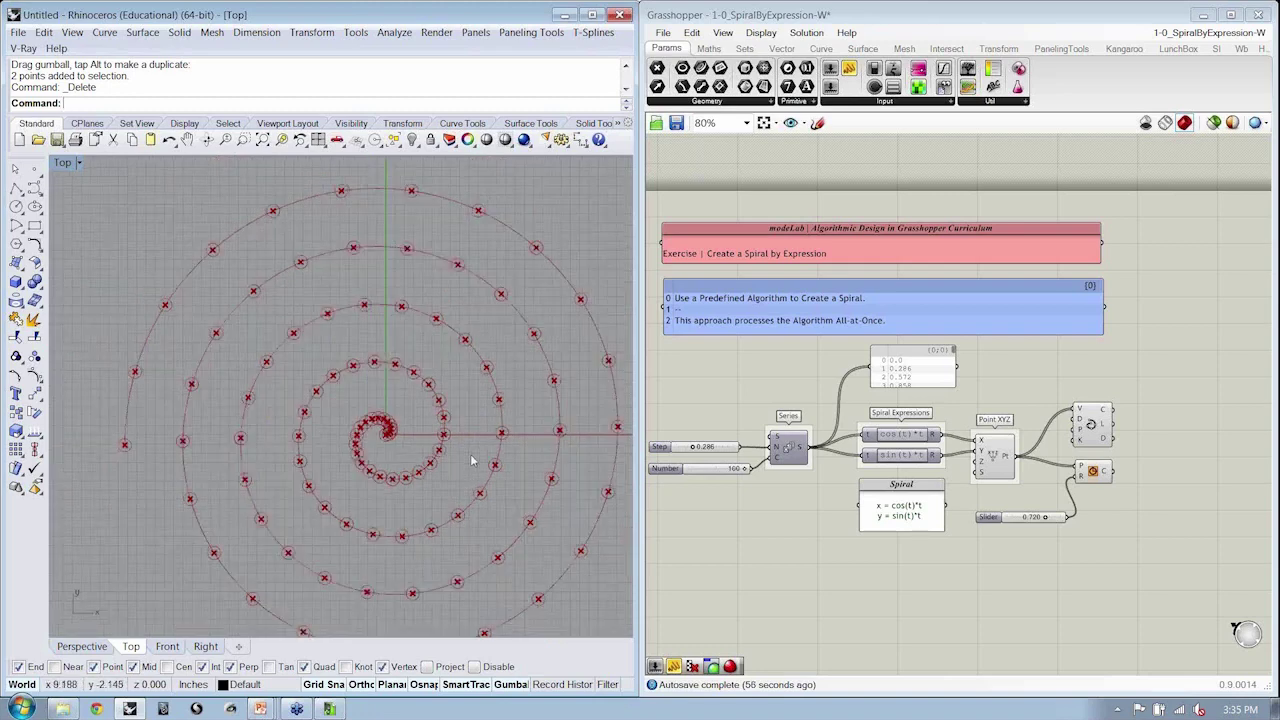
{"action": "right_click_drag", "start_coordinate": [1063, 420], "coordinate": [1013, 425]}
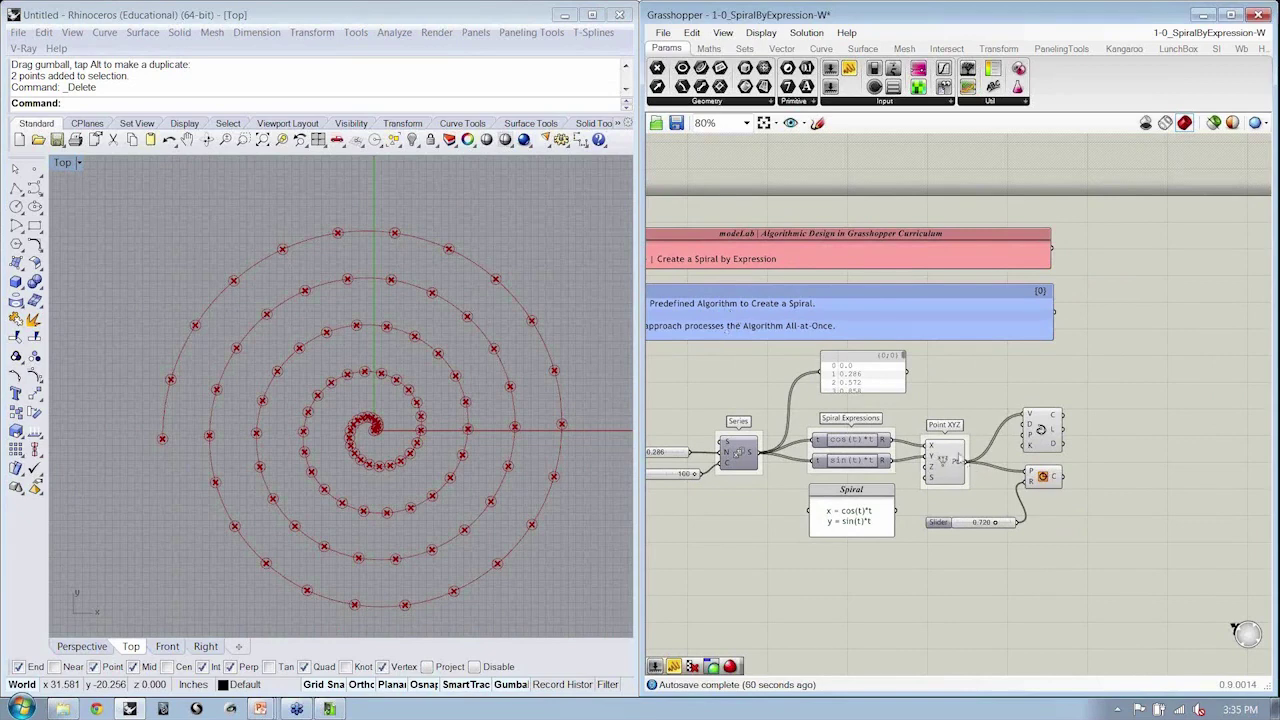
{"action": "left_click", "coordinate": [1040, 428]}
{"action": "left_click", "coordinate": [966, 482]}
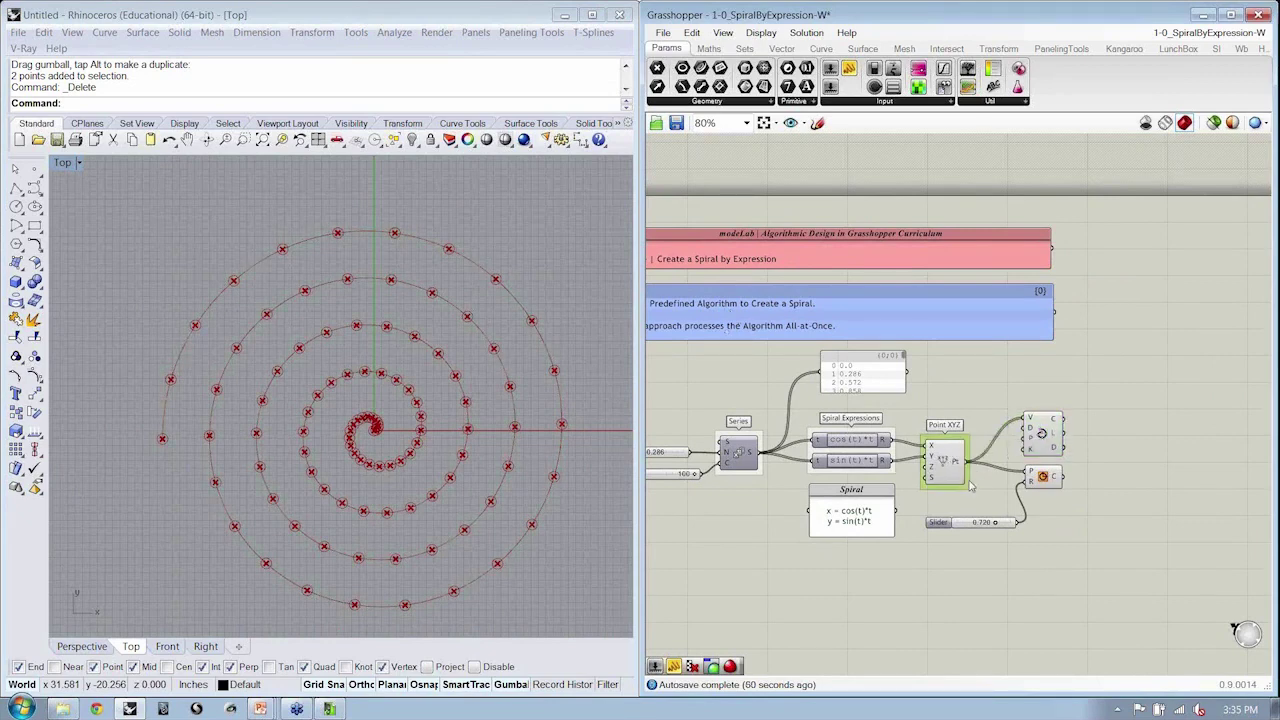
{"action": "left_click_drag", "start_coordinate": [995, 488], "coordinate": [708, 412]}
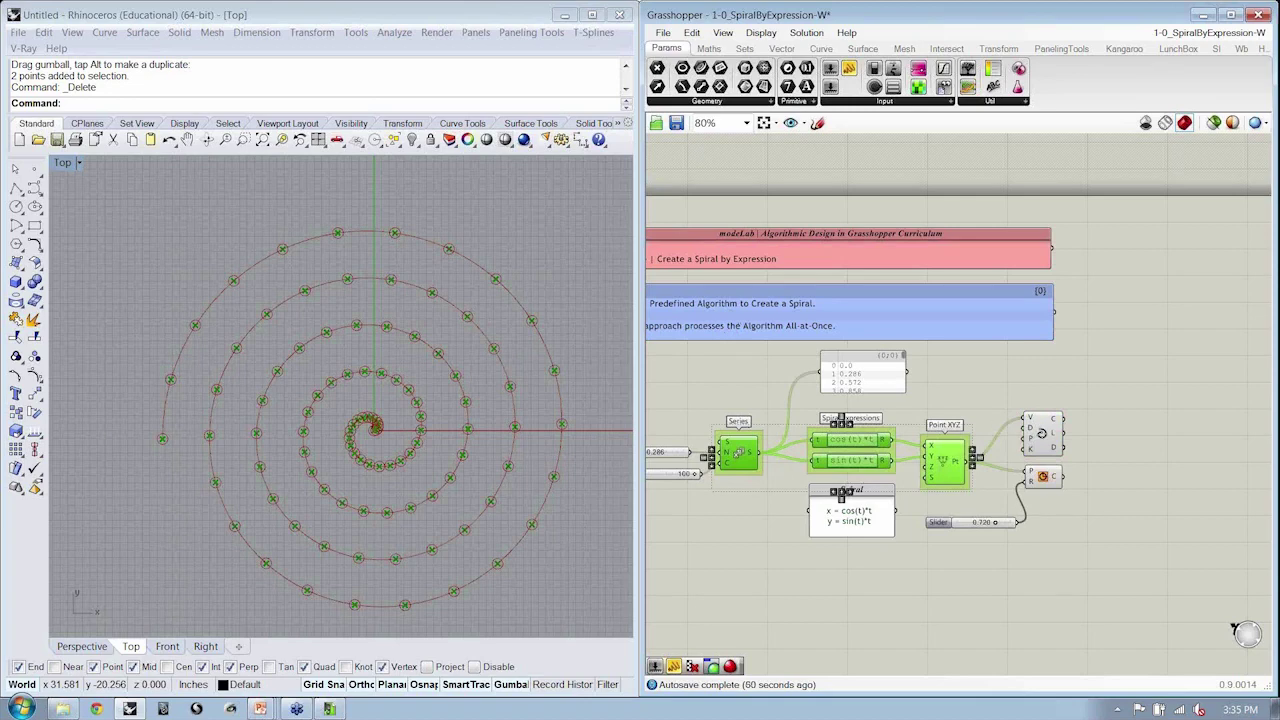
{"action": "left_click", "coordinate": [1007, 392]}
Step: Adjust the position of the Interpolate component so it sits just above the Circle component
{"action": "left_click_drag", "start_coordinate": [1050, 452], "coordinate": [1058, 437]}
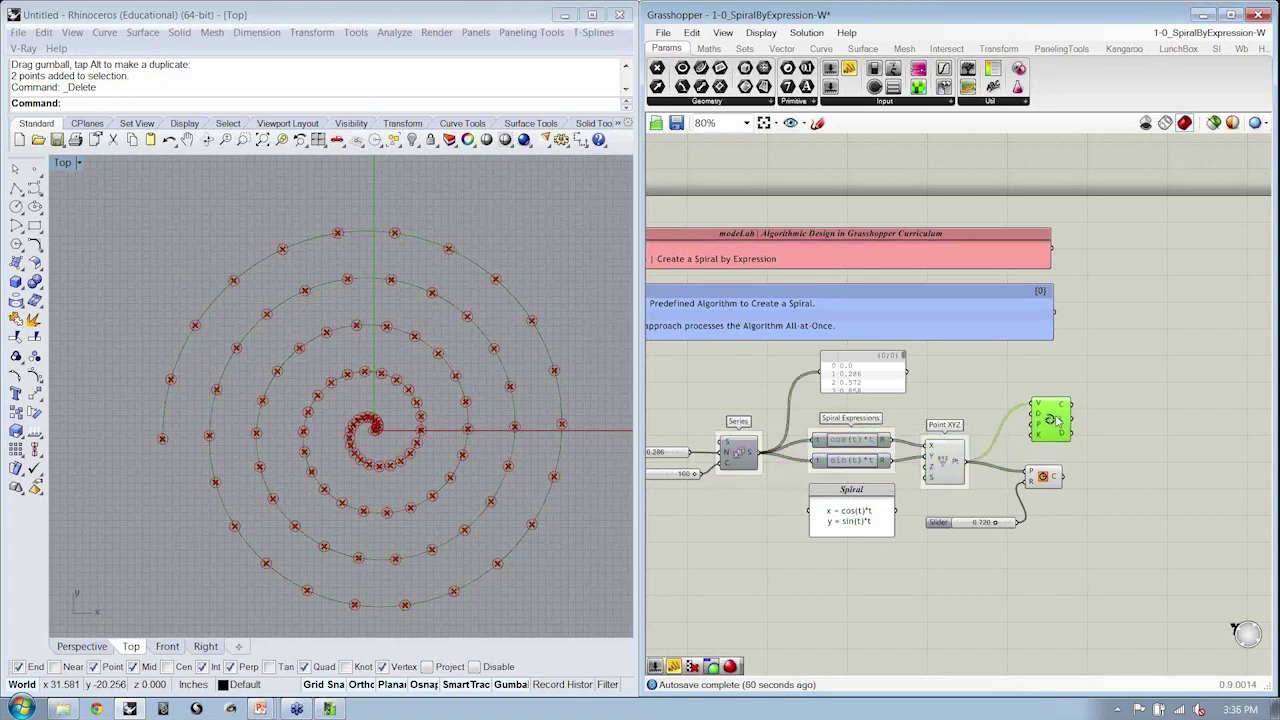
{"action": "left_click", "coordinate": [1132, 443]}
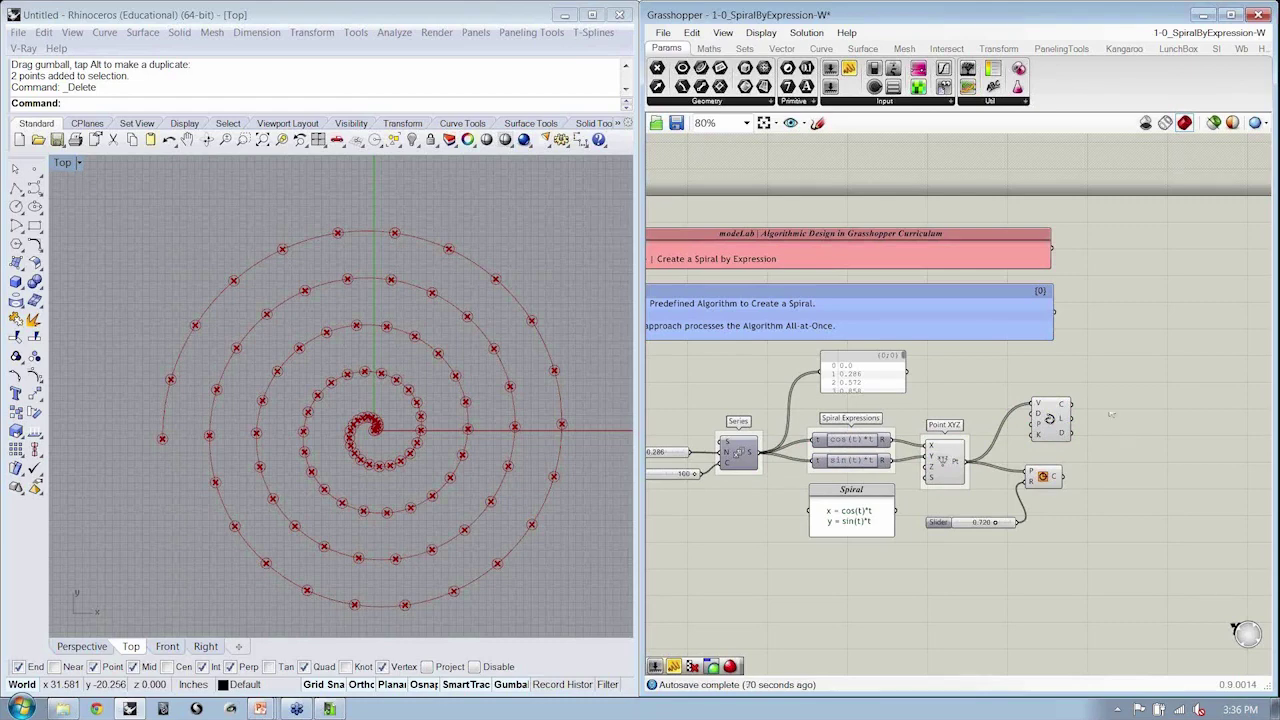
{"action": "left_click_drag", "start_coordinate": [1061, 431], "coordinate": [1049, 439]}
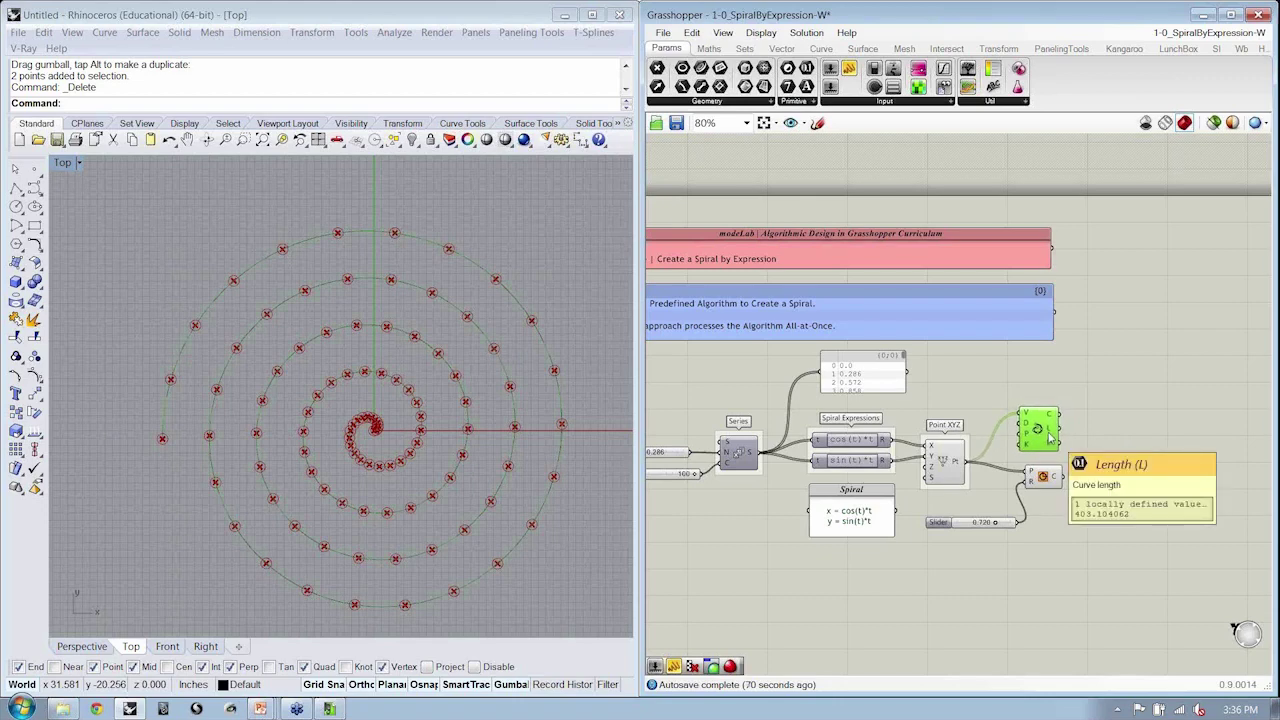
{"action": "left_click", "coordinate": [1094, 410]}
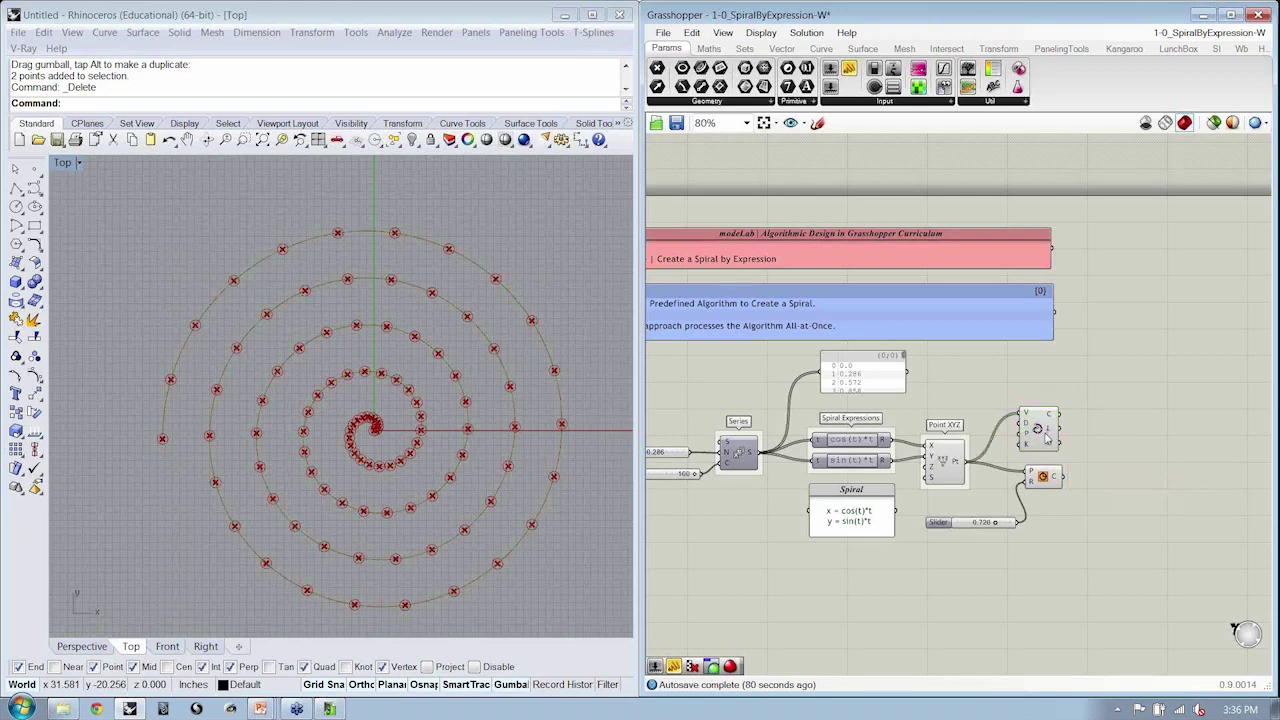
{"action": "left_click_drag", "start_coordinate": [1046, 430], "coordinate": [1055, 430]}
{"action": "left_click", "coordinate": [1106, 470]}
{"action": "right_click_drag", "start_coordinate": [1080, 482], "coordinate": [1148, 486]}
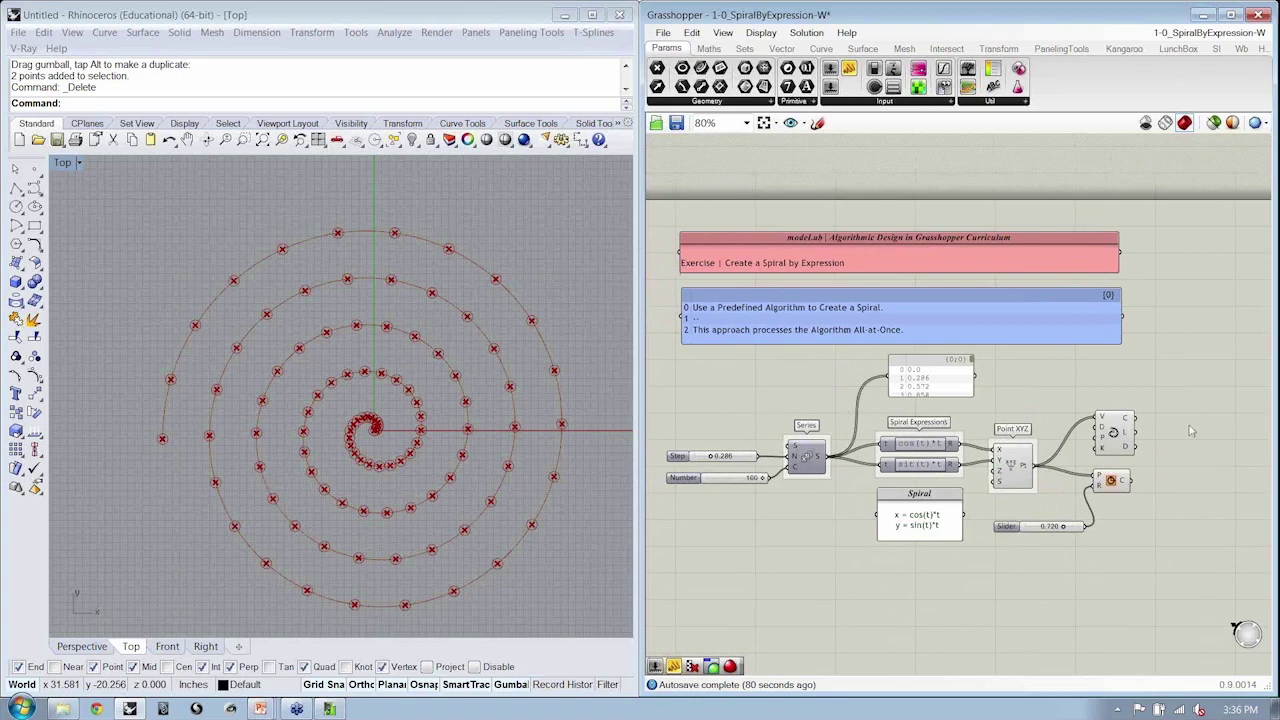
Step: Turn off the preview of the Point XYZ component and save the definition
{"action": "right_click", "coordinate": [1013, 468]}
{"action": "left_click", "coordinate": [1045, 494]}
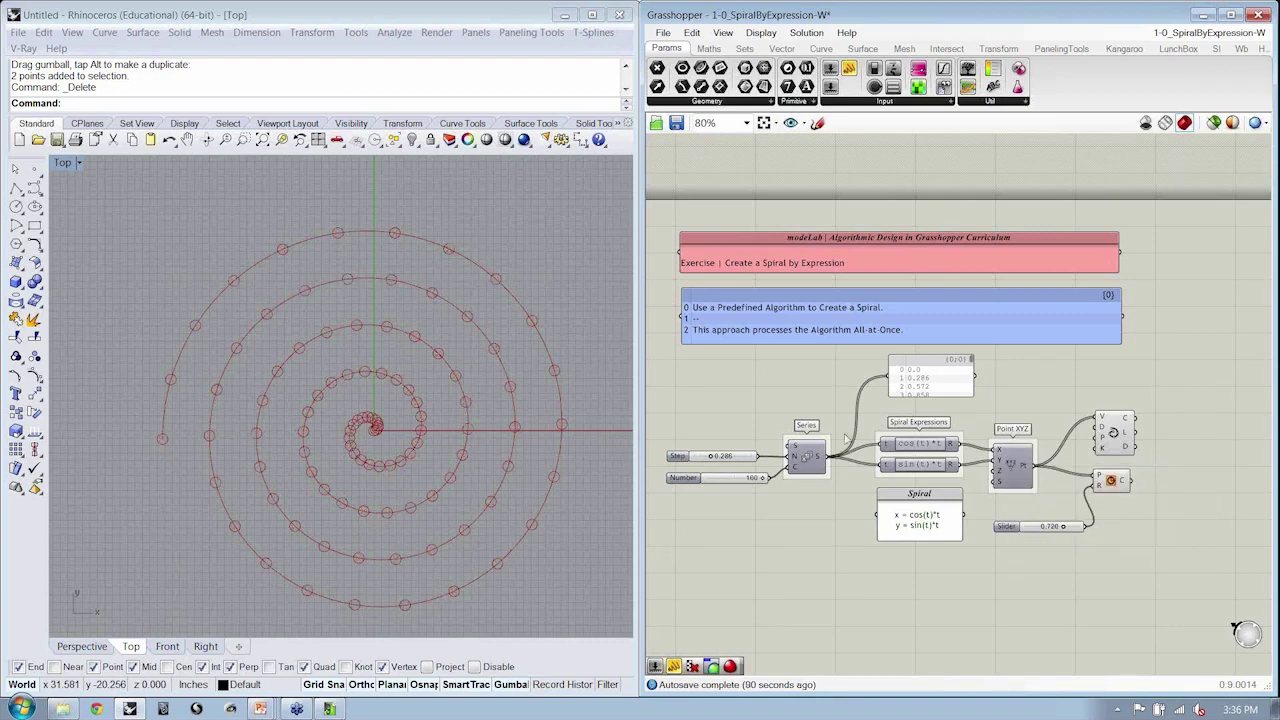
{"action": "left_click_drag", "start_coordinate": [854, 420], "coordinate": [1060, 540]}
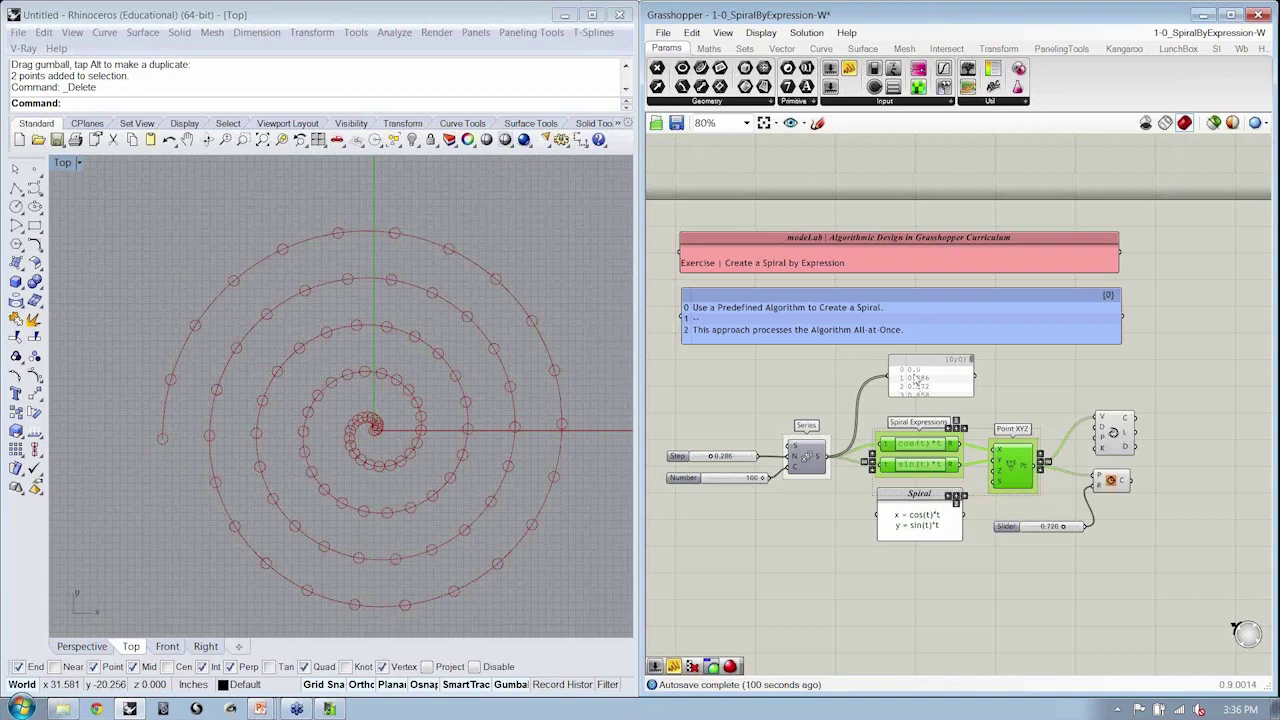
{"action": "left_click", "coordinate": [1096, 401]}
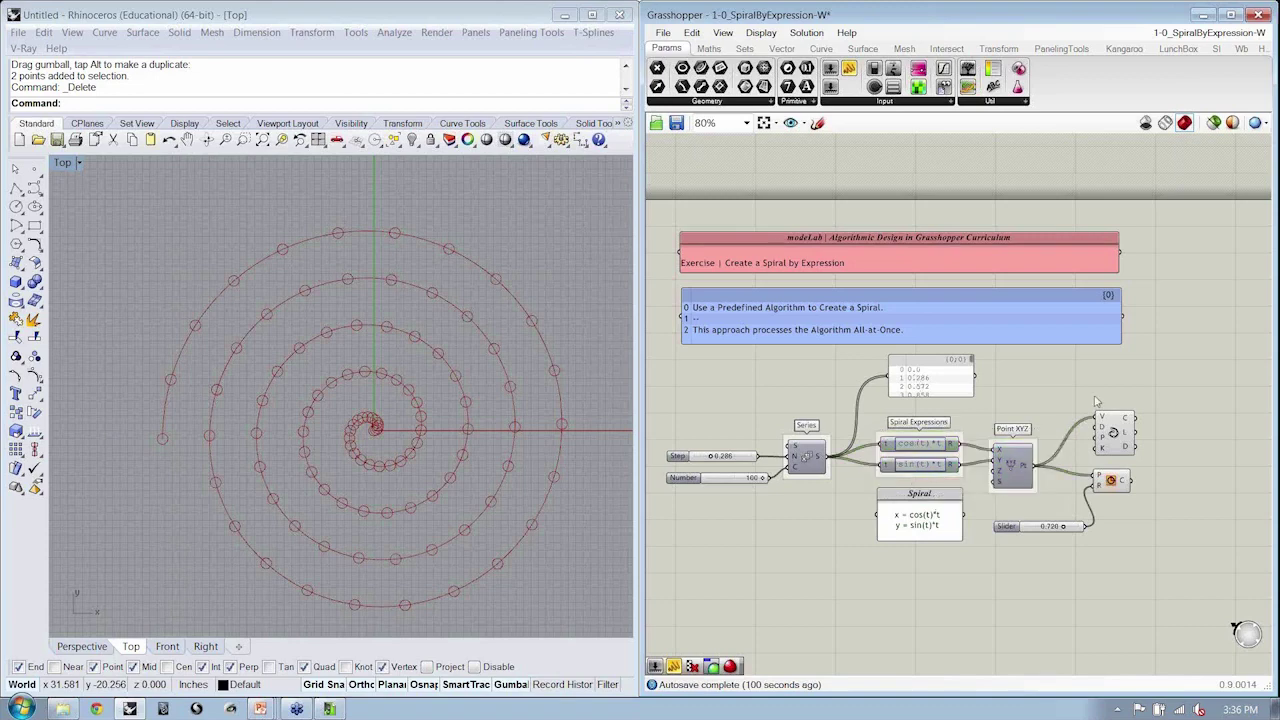
{"action": "key", "text": "ctrl+s"}
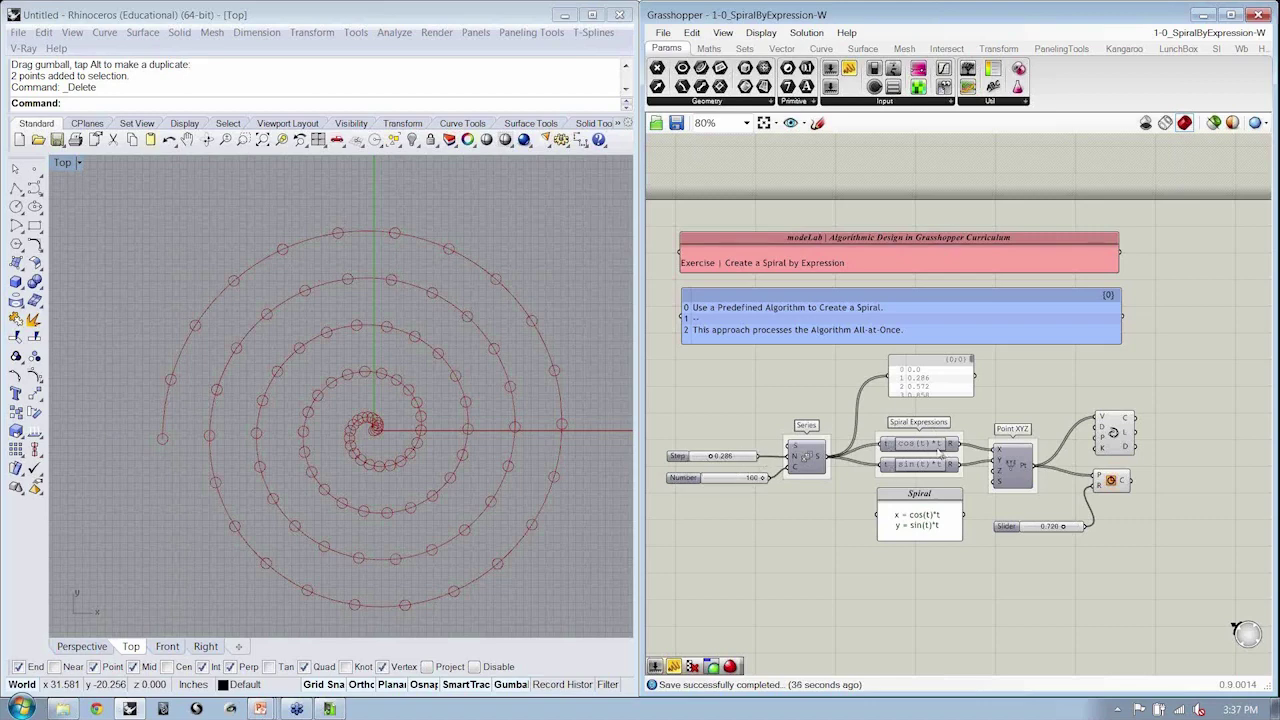
Step: Nudge the Interpolate component so it lines up more closely with the Circle component
{"action": "left_click", "coordinate": [1113, 436]}
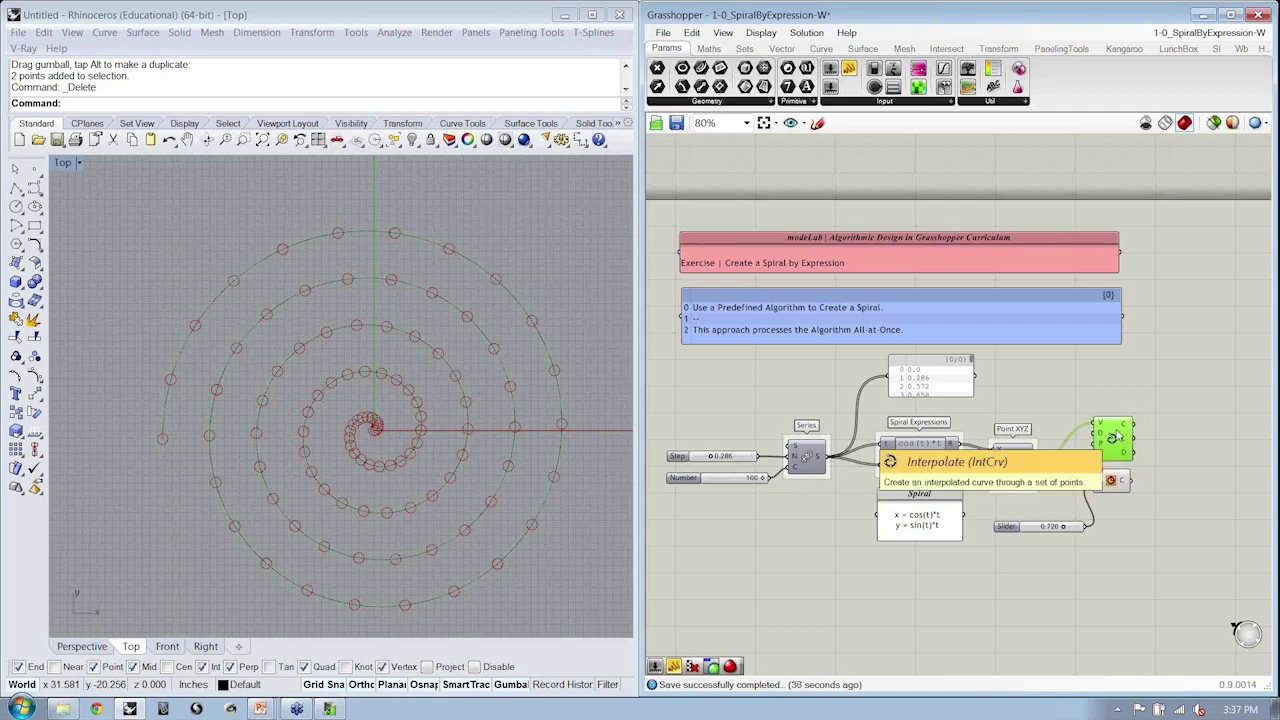
{"action": "left_click", "coordinate": [1191, 394]}
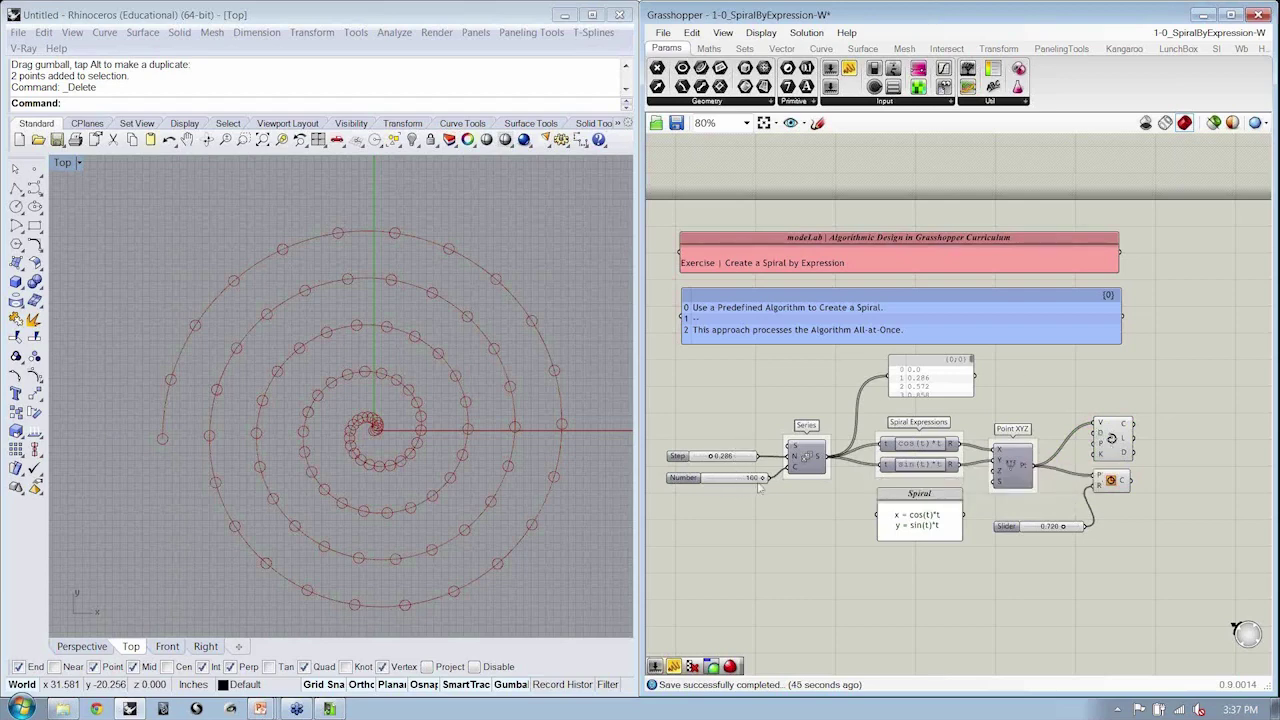
{"action": "left_click_drag", "start_coordinate": [763, 481], "coordinate": [764, 480]}
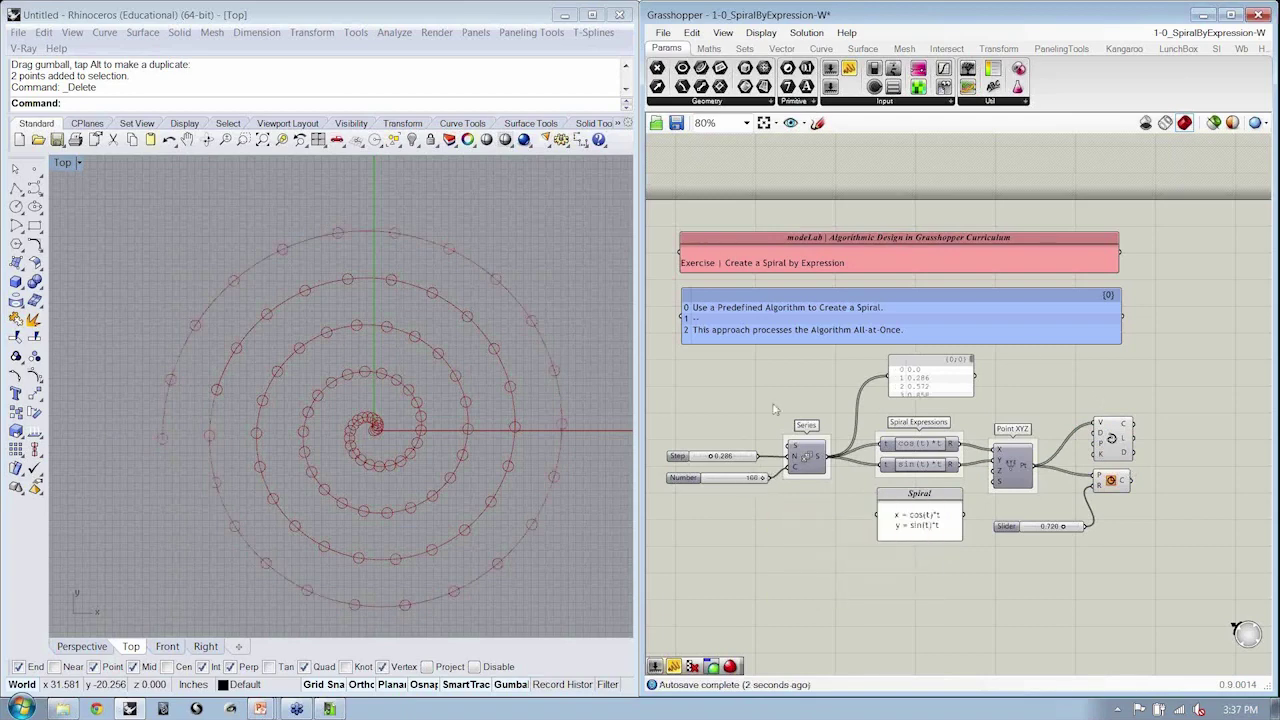
Step: Move the panel listing the series values just above the spiral expressions and save the definition
{"action": "left_click", "coordinate": [948, 393]}
{"action": "left_click_drag", "start_coordinate": [948, 393], "coordinate": [942, 404]}
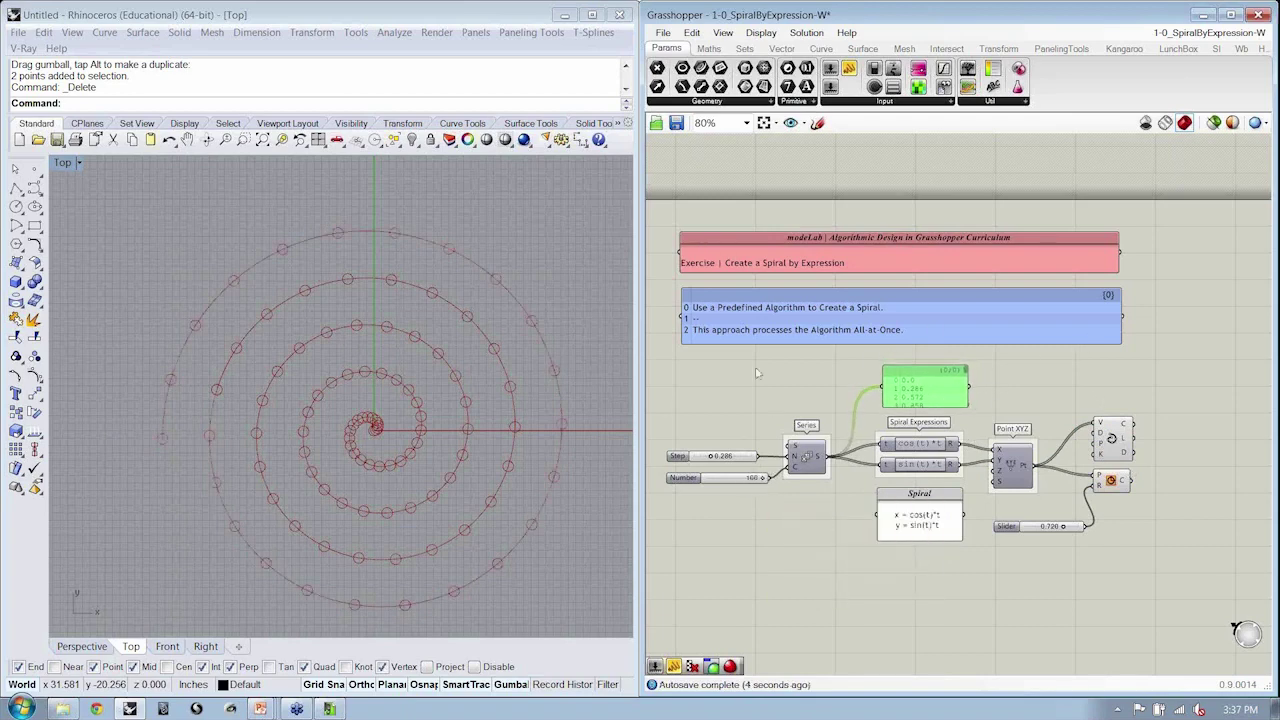
{"action": "left_click", "coordinate": [814, 386]}
{"action": "key", "text": "ctrl+s"}
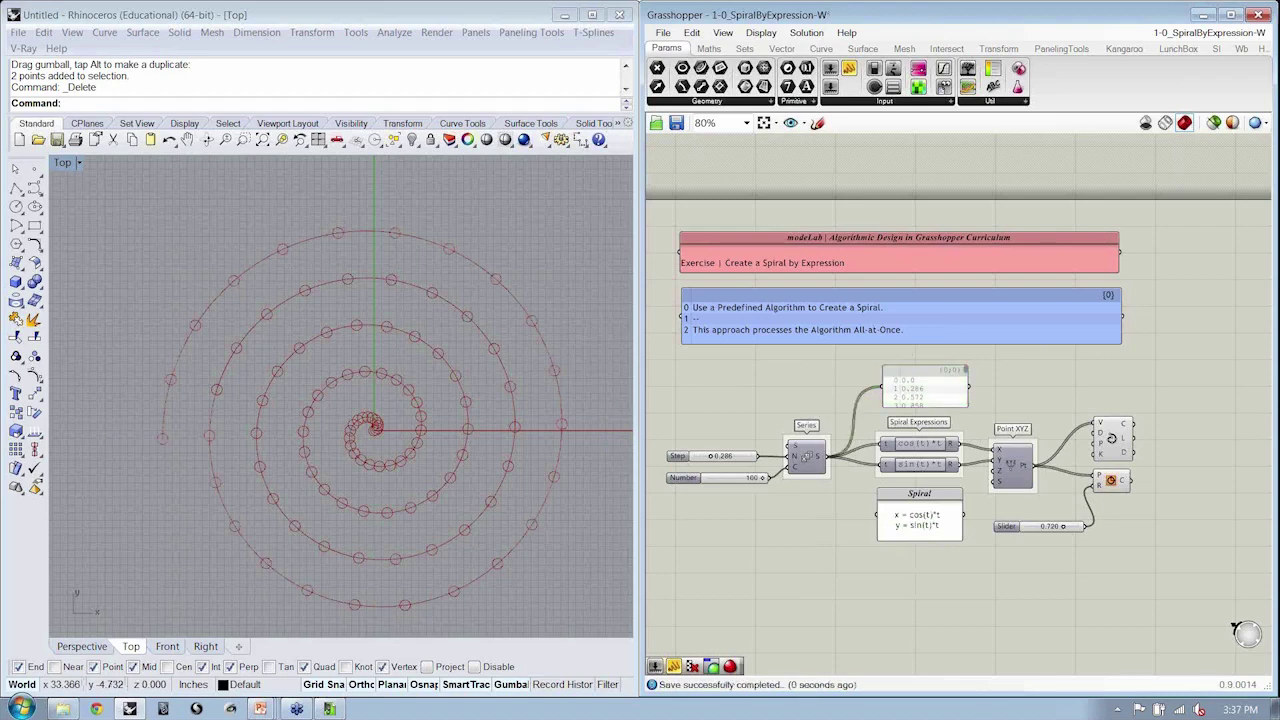
{"action": "left_click_drag", "start_coordinate": [987, 398], "coordinate": [933, 490]}
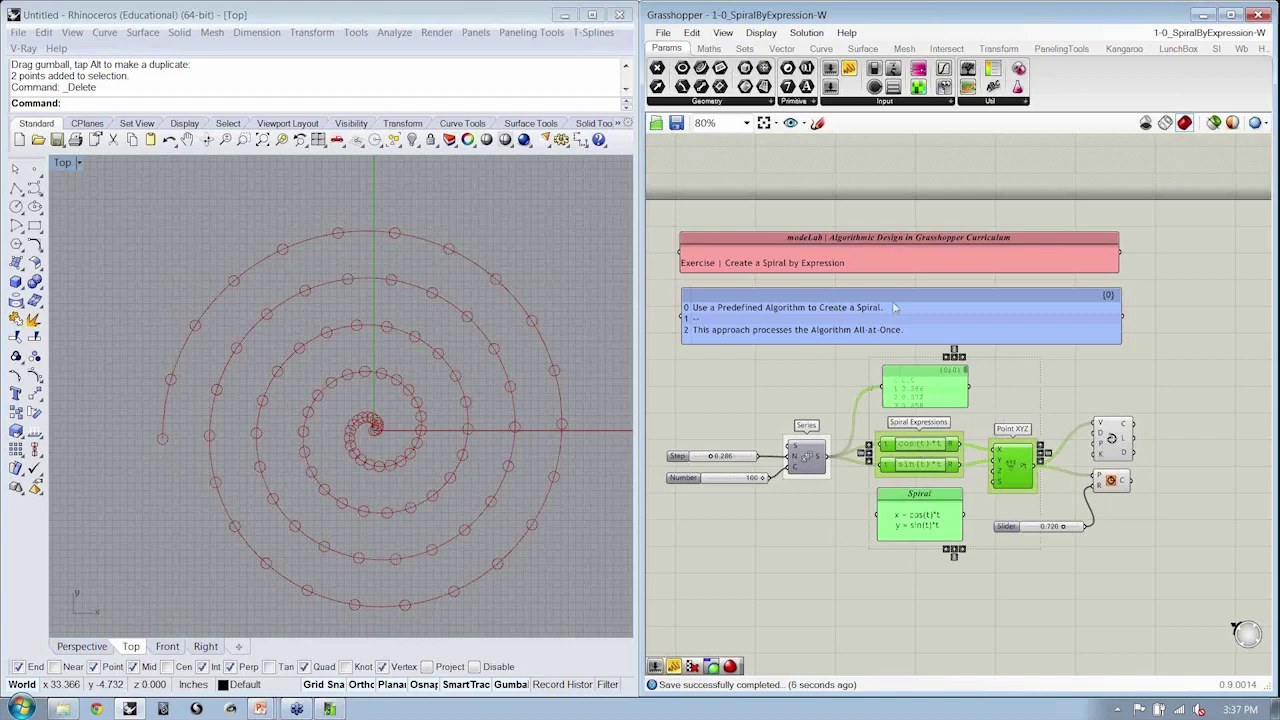
{"action": "left_click", "coordinate": [1153, 403]}
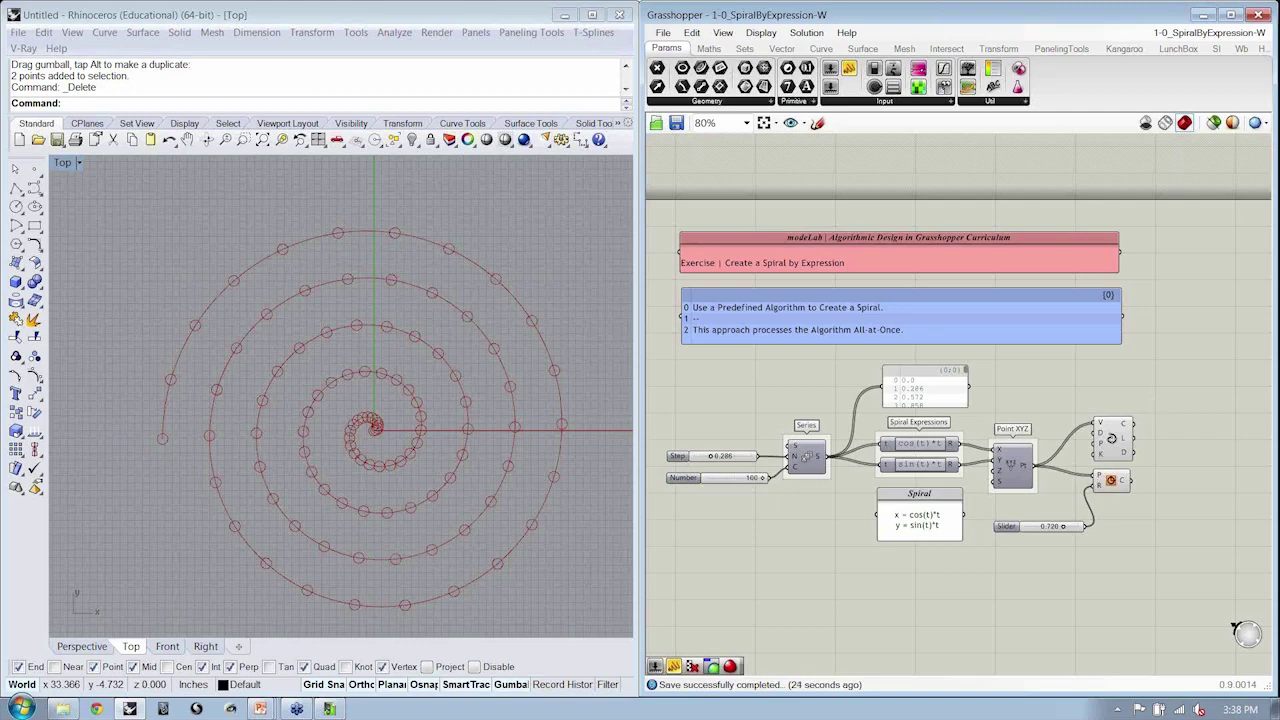
Step: Shift the Interpolate component, the Circle component and its radius slider slightly down, keeping Interpolate just above Circle
{"action": "right_click_drag", "start_coordinate": [1153, 402], "coordinate": [1160, 394]}
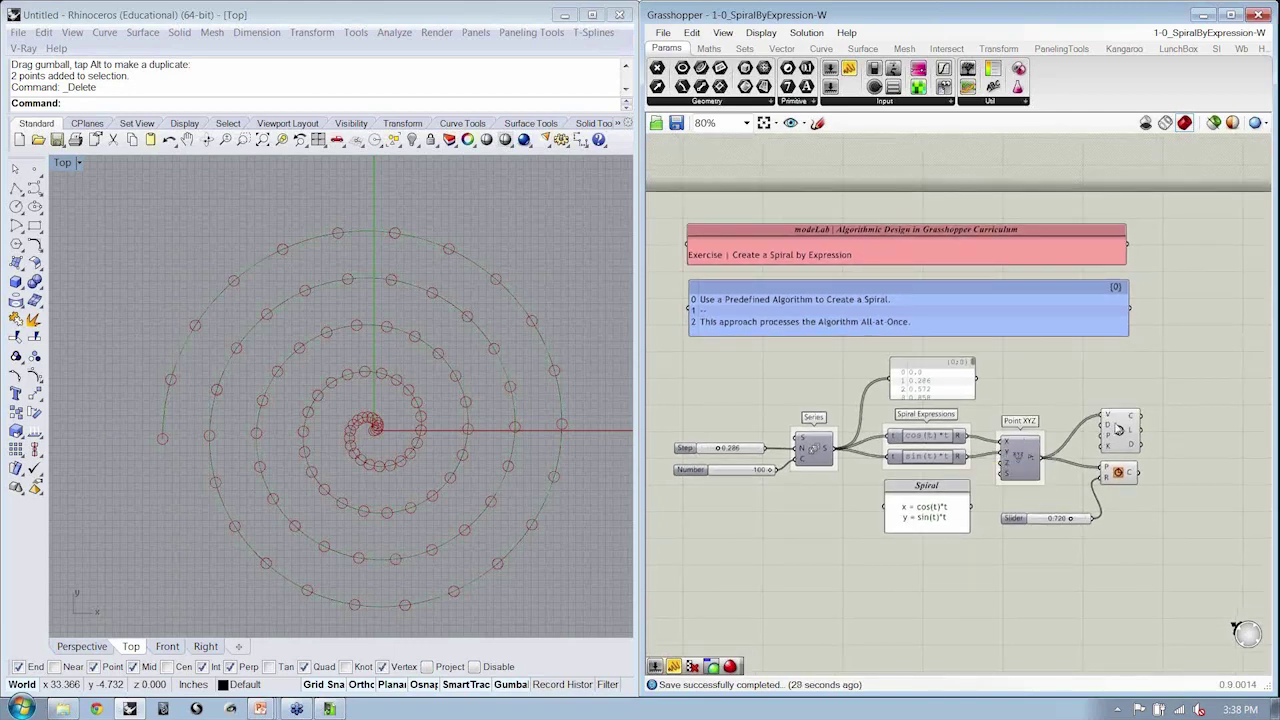
{"action": "left_click", "coordinate": [1116, 426]}
{"action": "left_click_drag", "start_coordinate": [1113, 421], "coordinate": [1113, 427]}
{"action": "left_click_drag", "start_coordinate": [1141, 549], "coordinate": [1113, 442]}
{"action": "left_click", "coordinate": [1123, 398]}
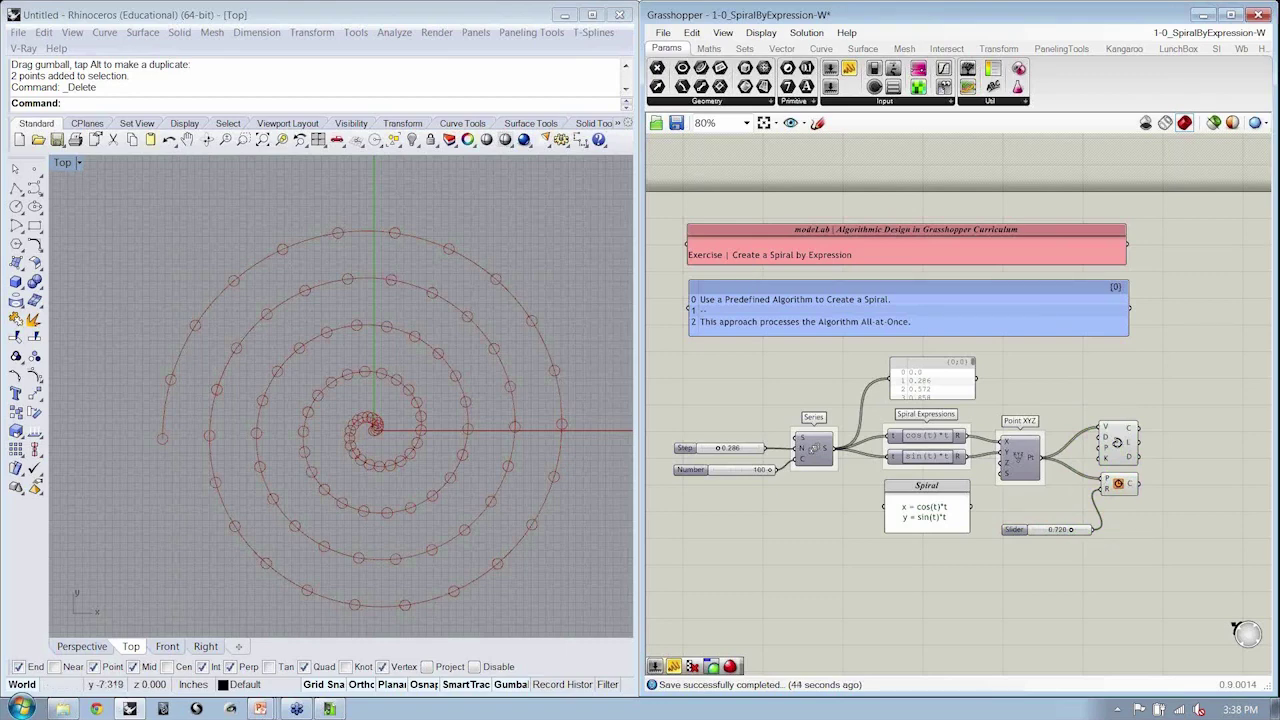
Step: Save the finished spiral definition and start a new blank Grasshopper definition
{"action": "right_click_drag", "start_coordinate": [433, 361], "coordinate": [421, 355]}
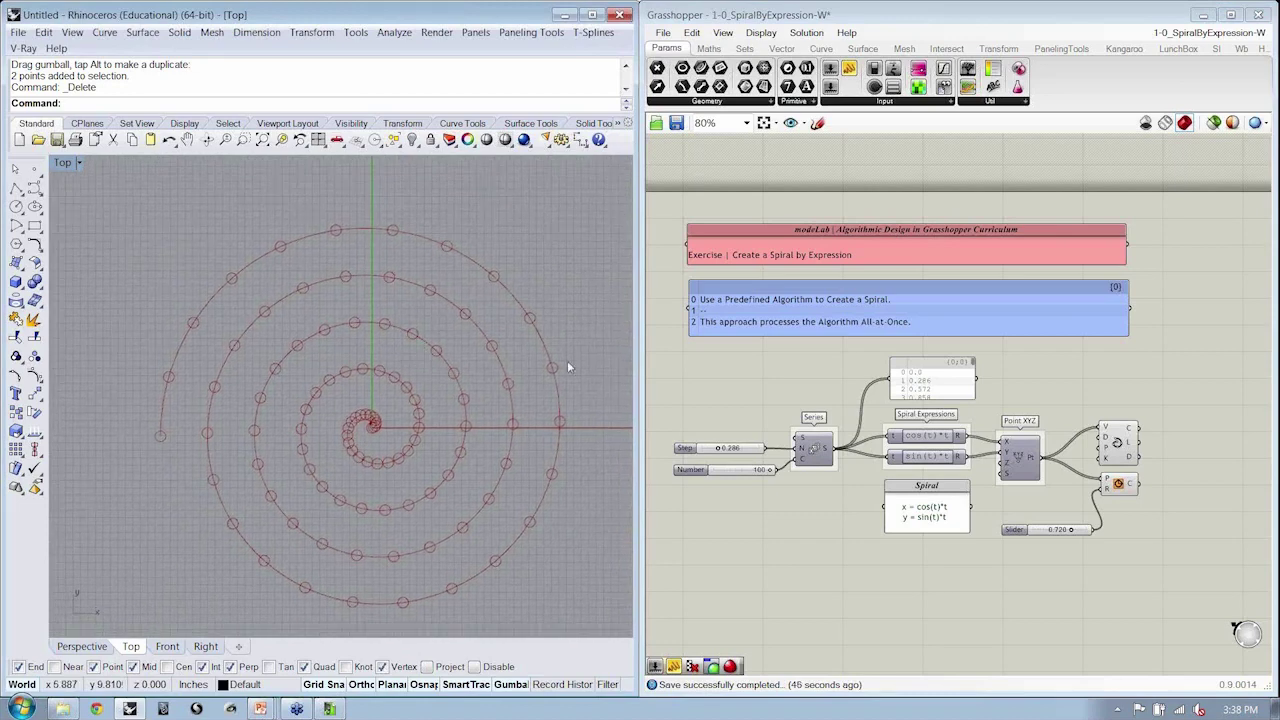
{"action": "key", "text": "ctrl+s"}
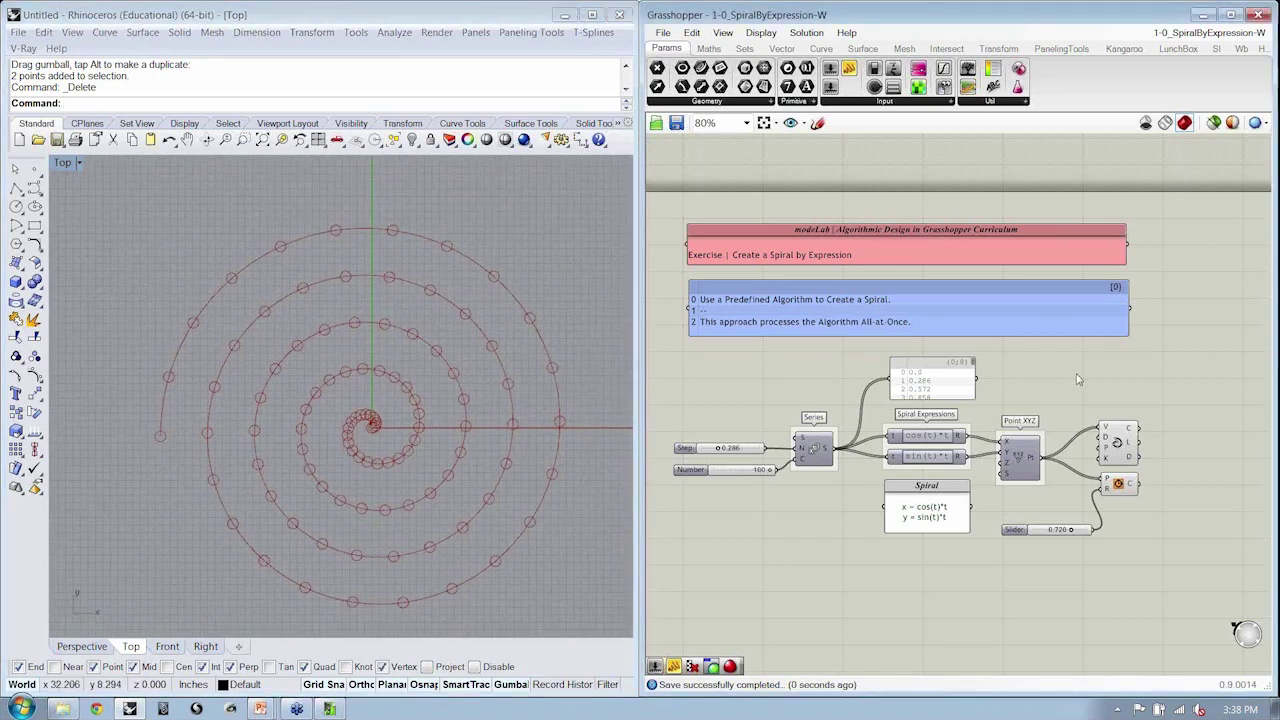
{"action": "key", "text": "ctrl+n"}
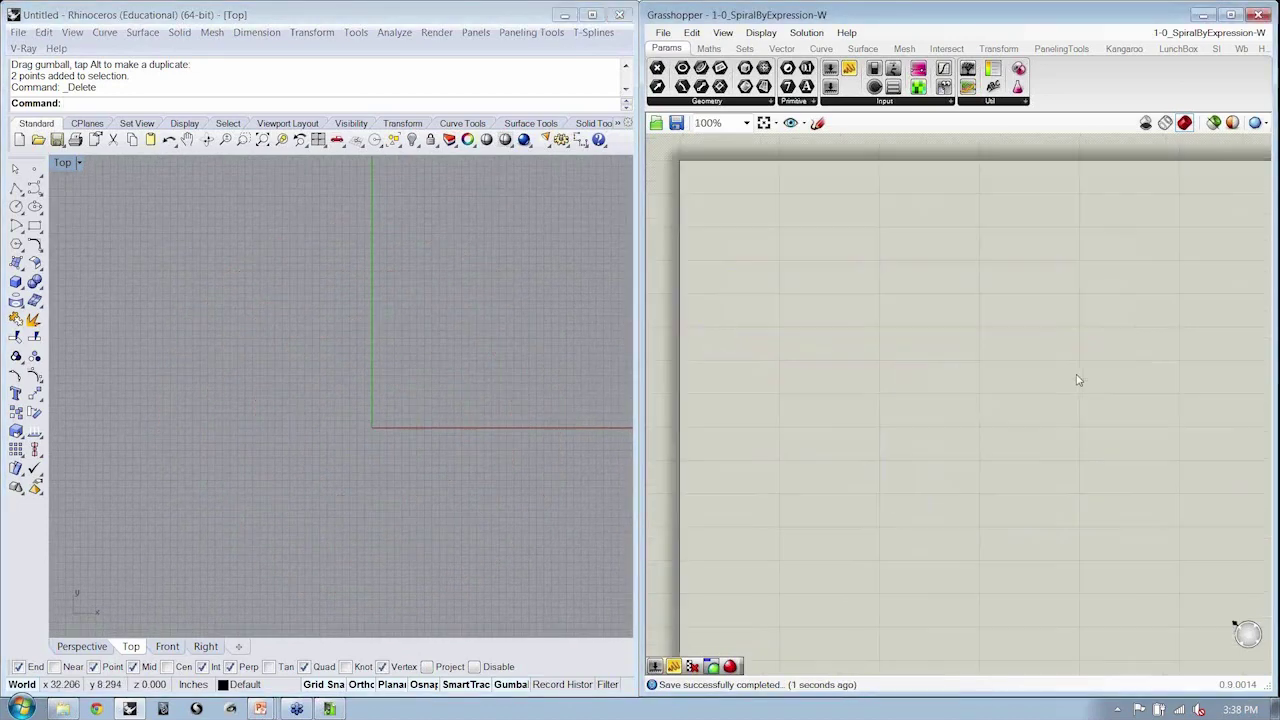